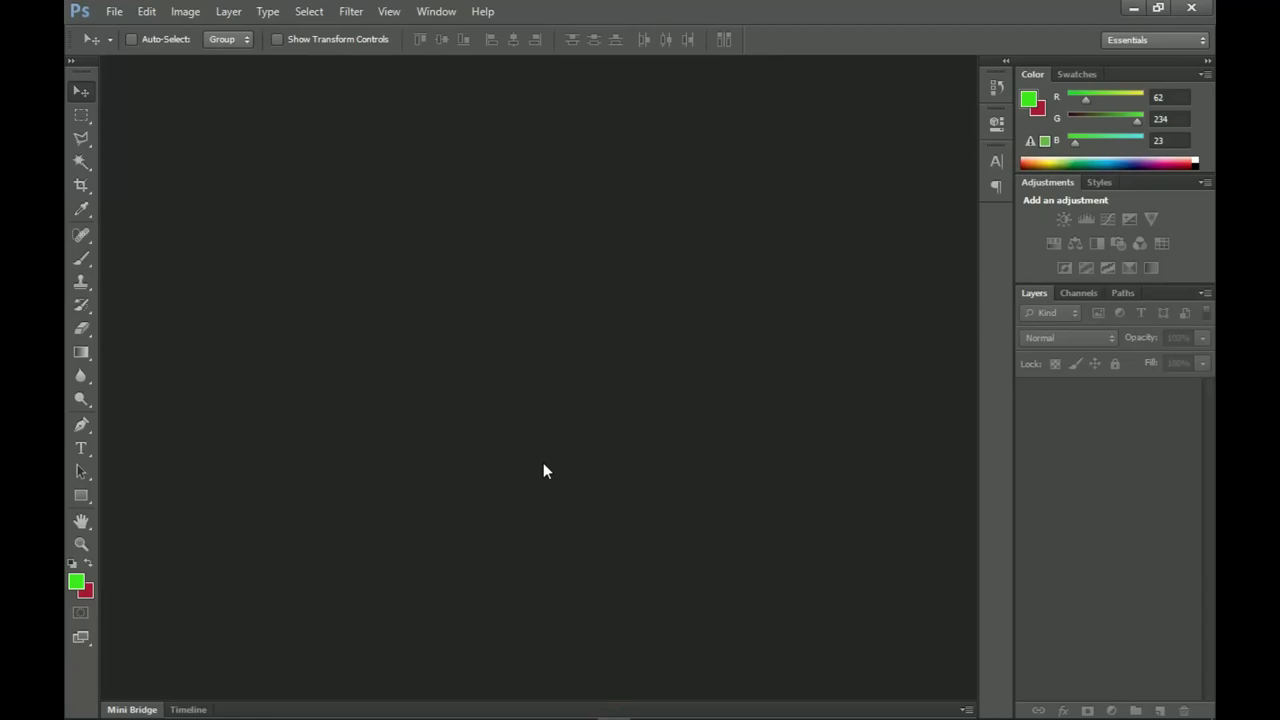
Step: Create a new DL document, 110 × 220 mm at 300 ppi, from the International Paper preset
click(114, 11)
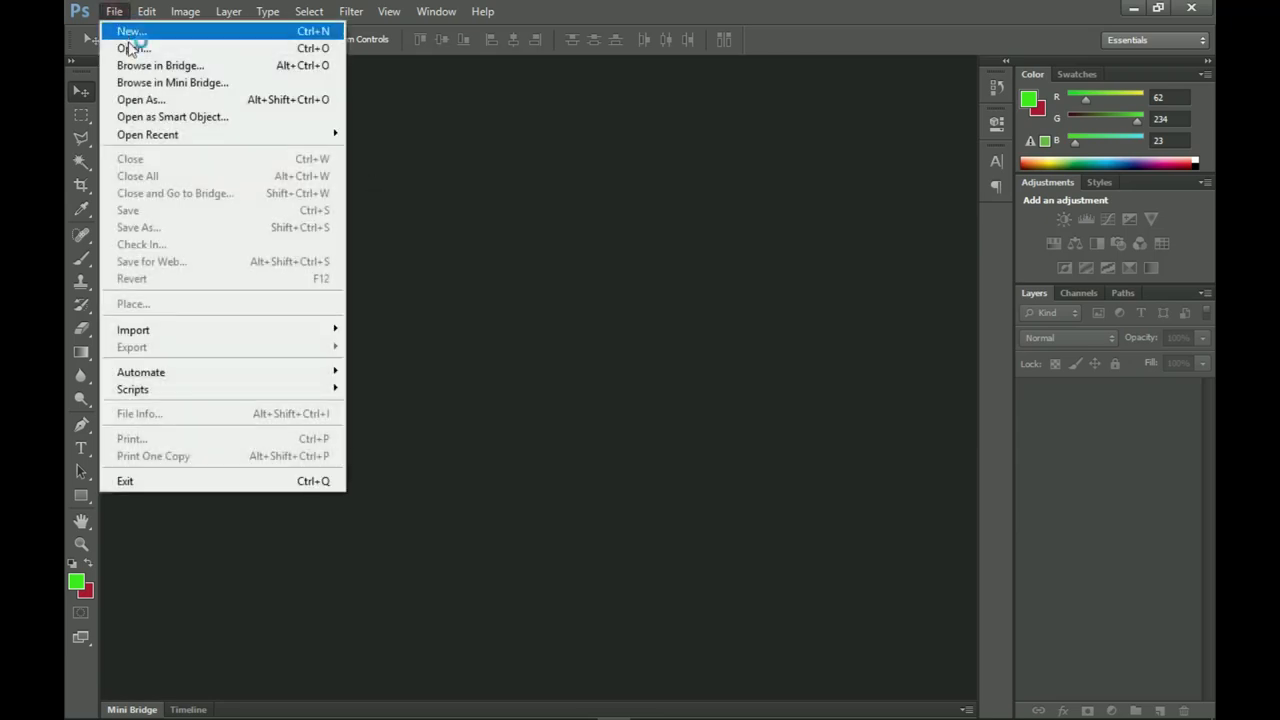
click(151, 33)
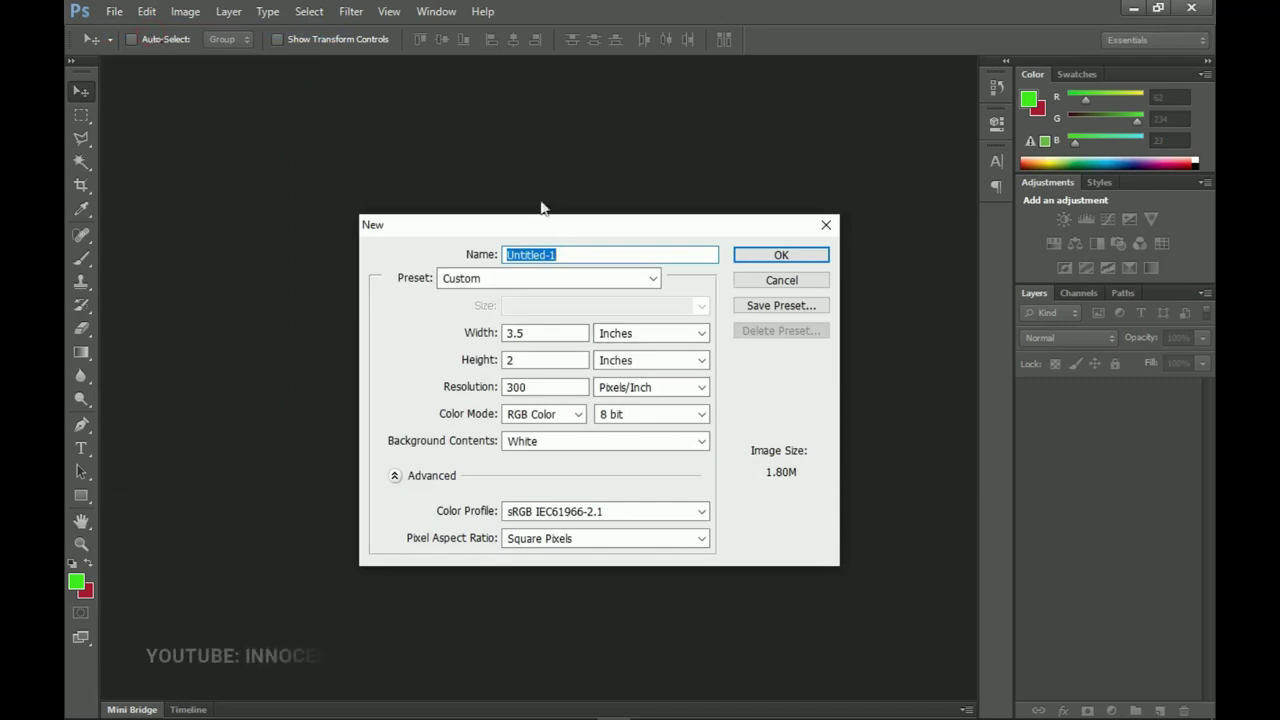
click(522, 279)
click(495, 356)
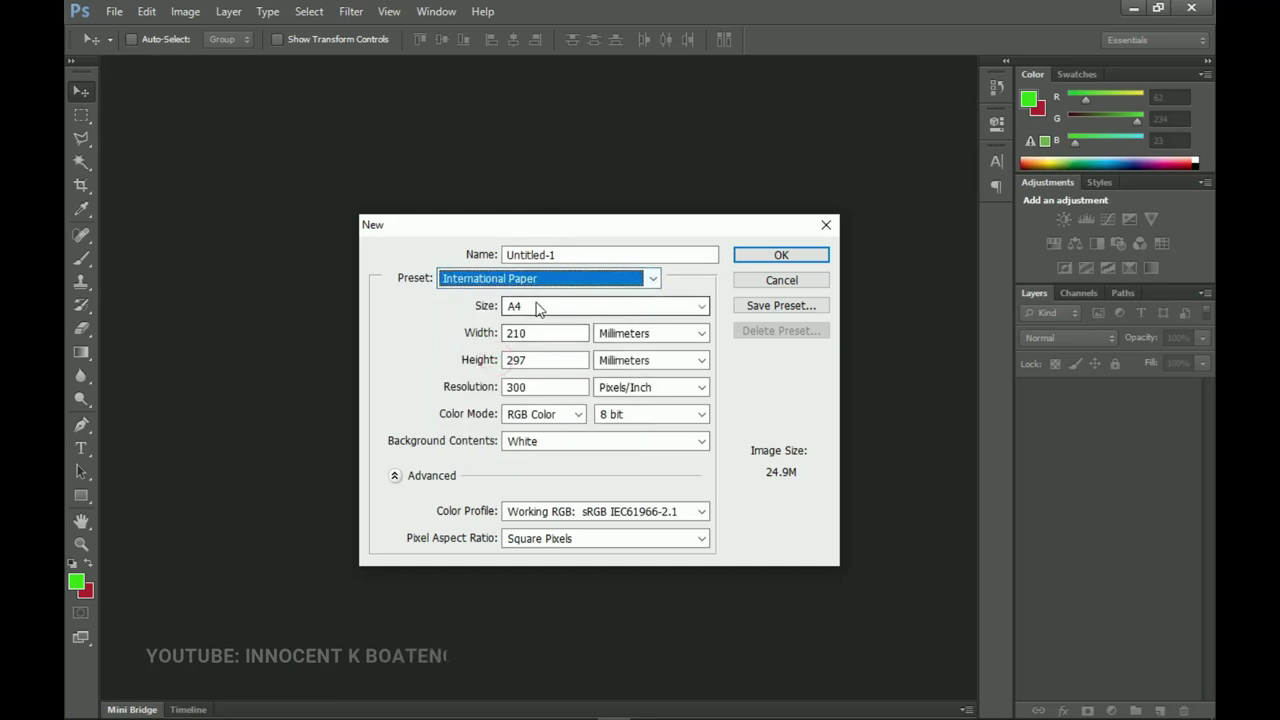
click(537, 307)
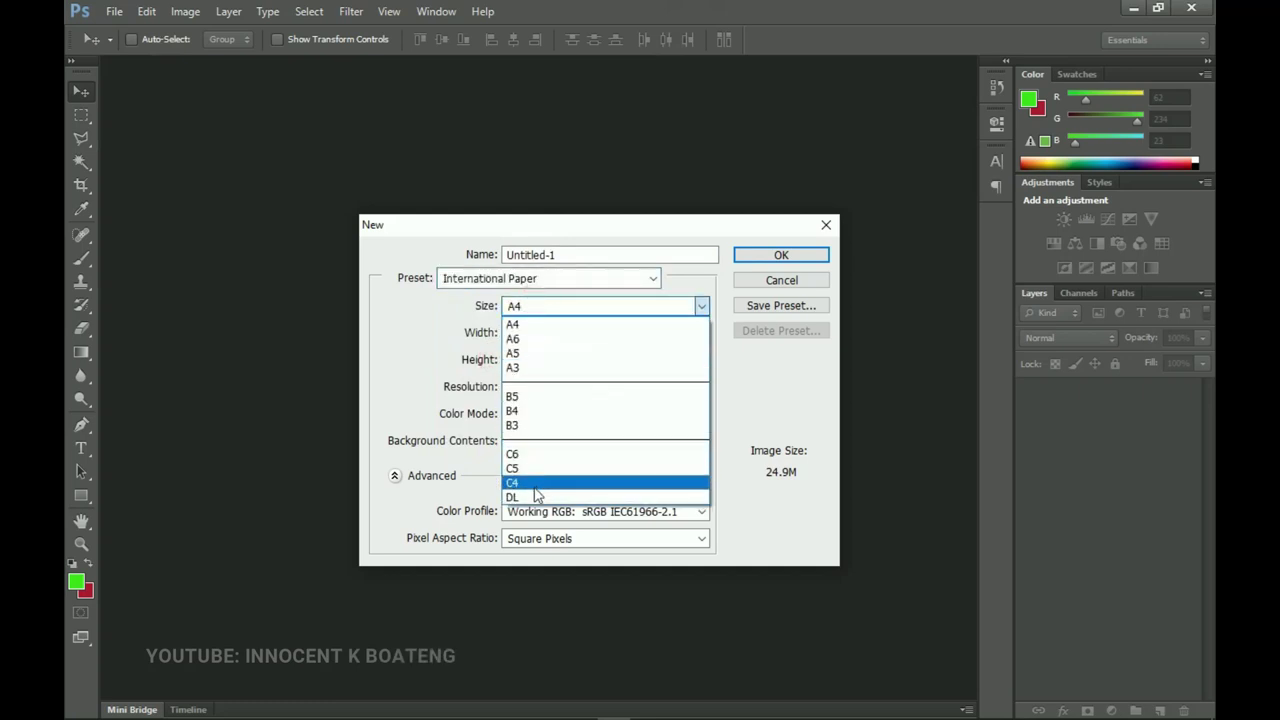
click(534, 496)
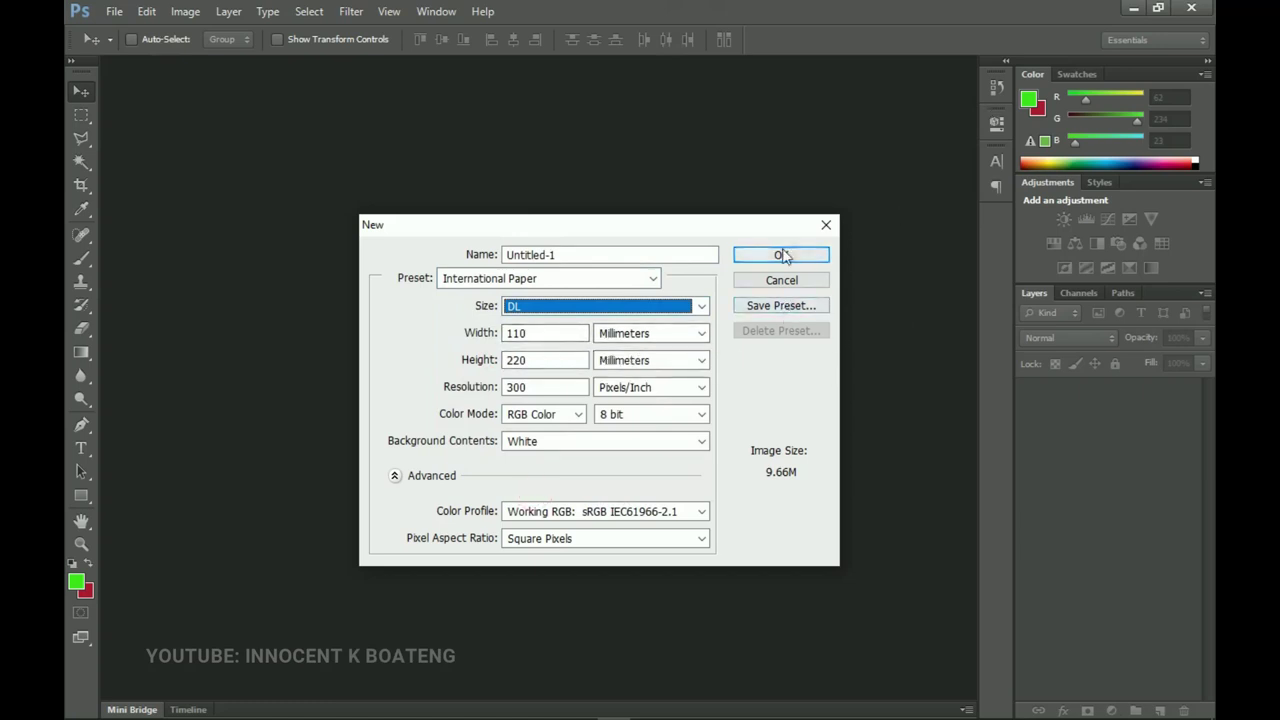
click(782, 255)
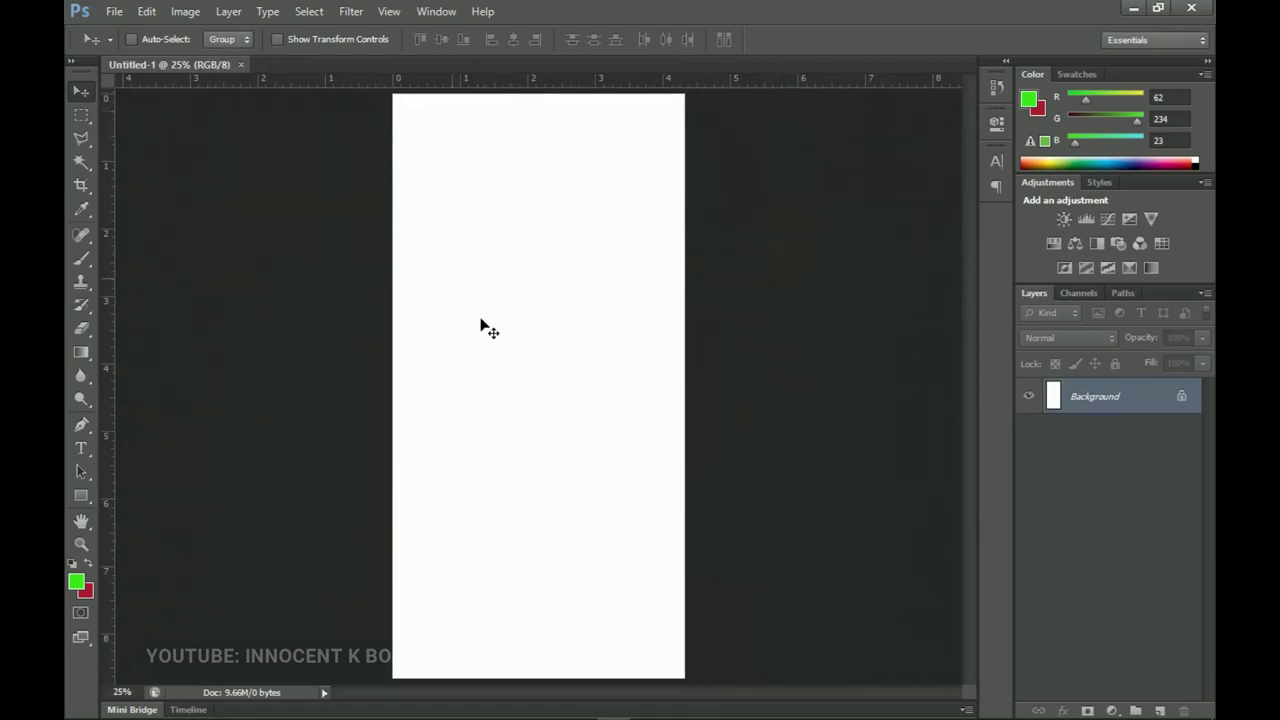
Step: Rotate the canvas 90° clockwise into a 220 × 110 mm landscape page
click(186, 12)
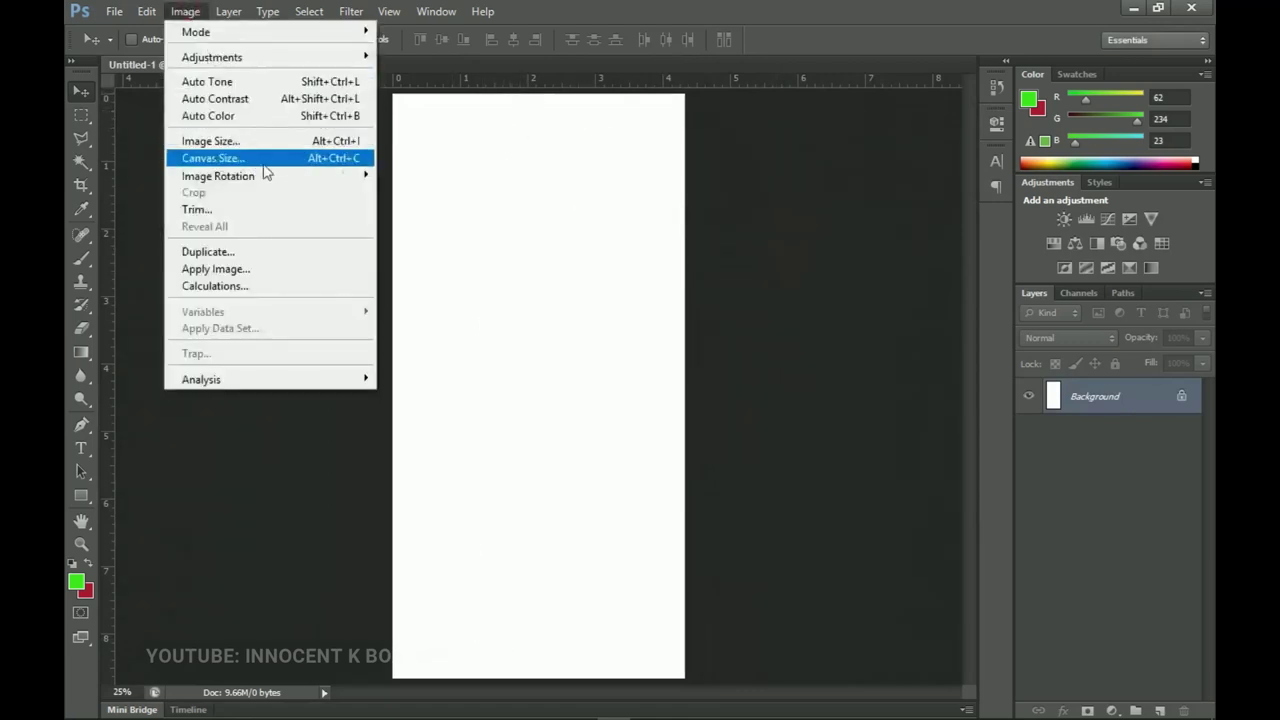
mouse_move(289, 178)
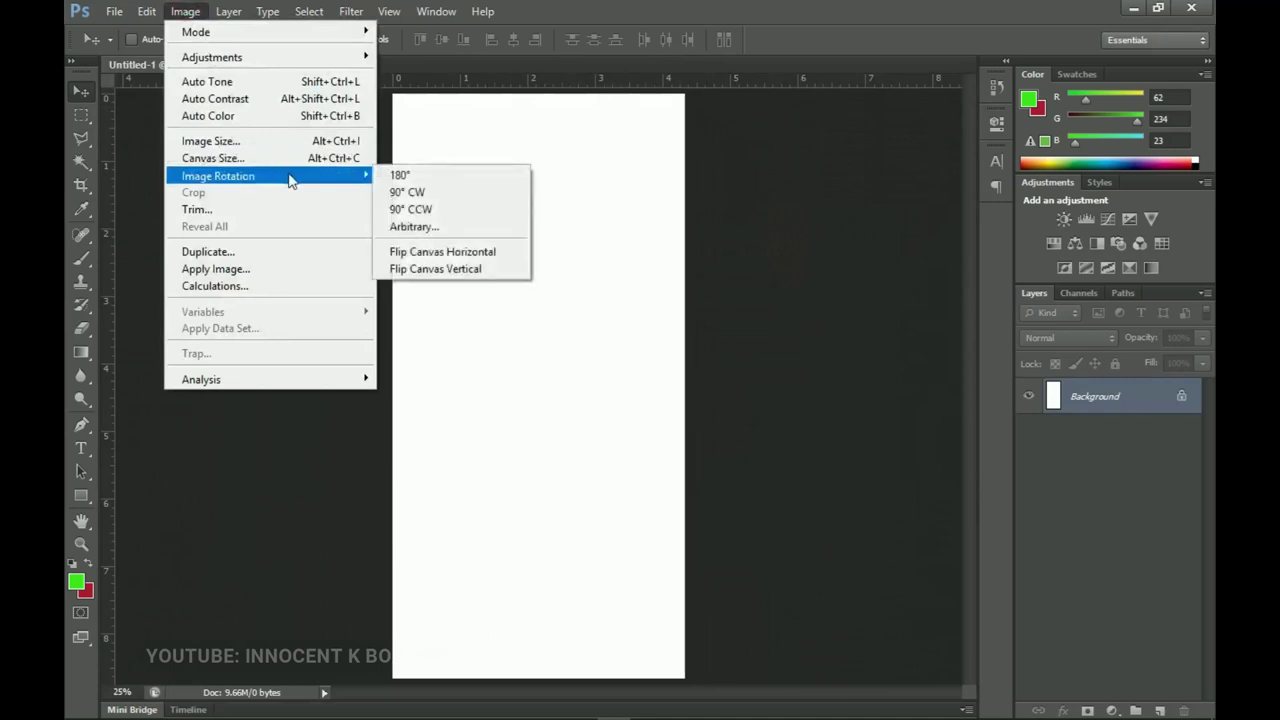
click(452, 195)
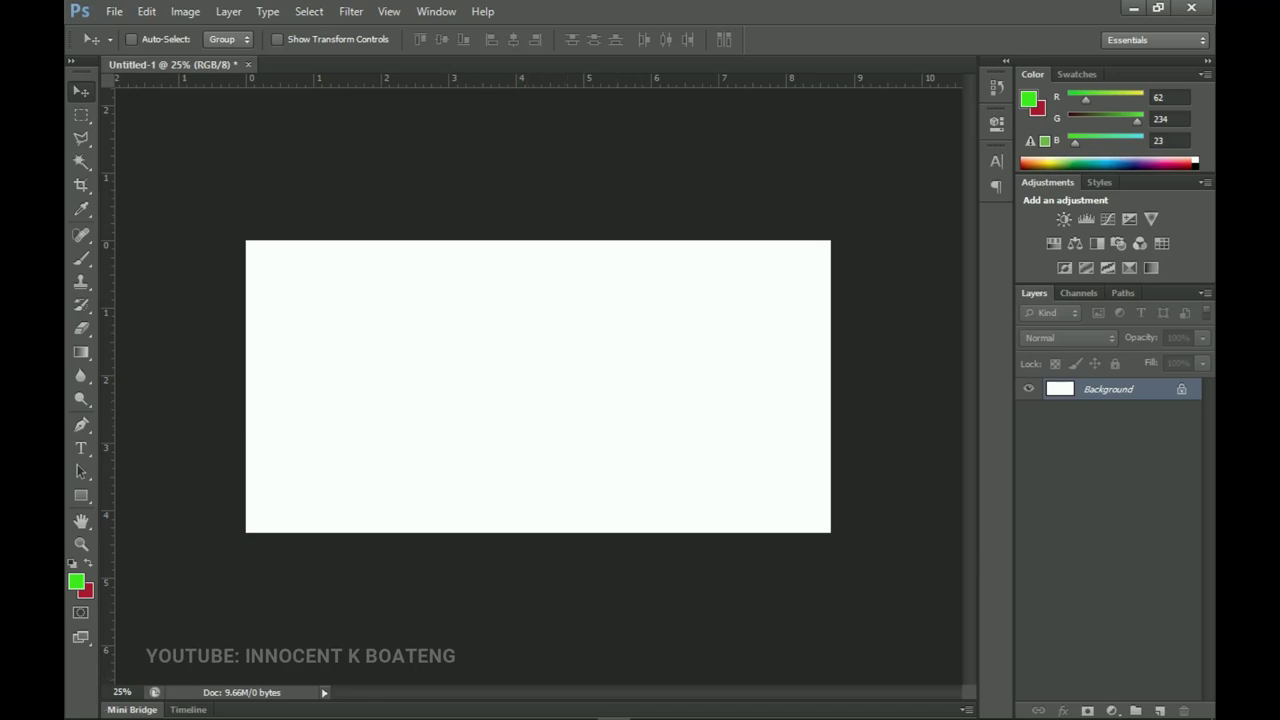
Step: Drag Church backgrounds (6) from the resources folder onto the canvas and scale it to fill the page
mouse_move(145, 715)
click(180, 706)
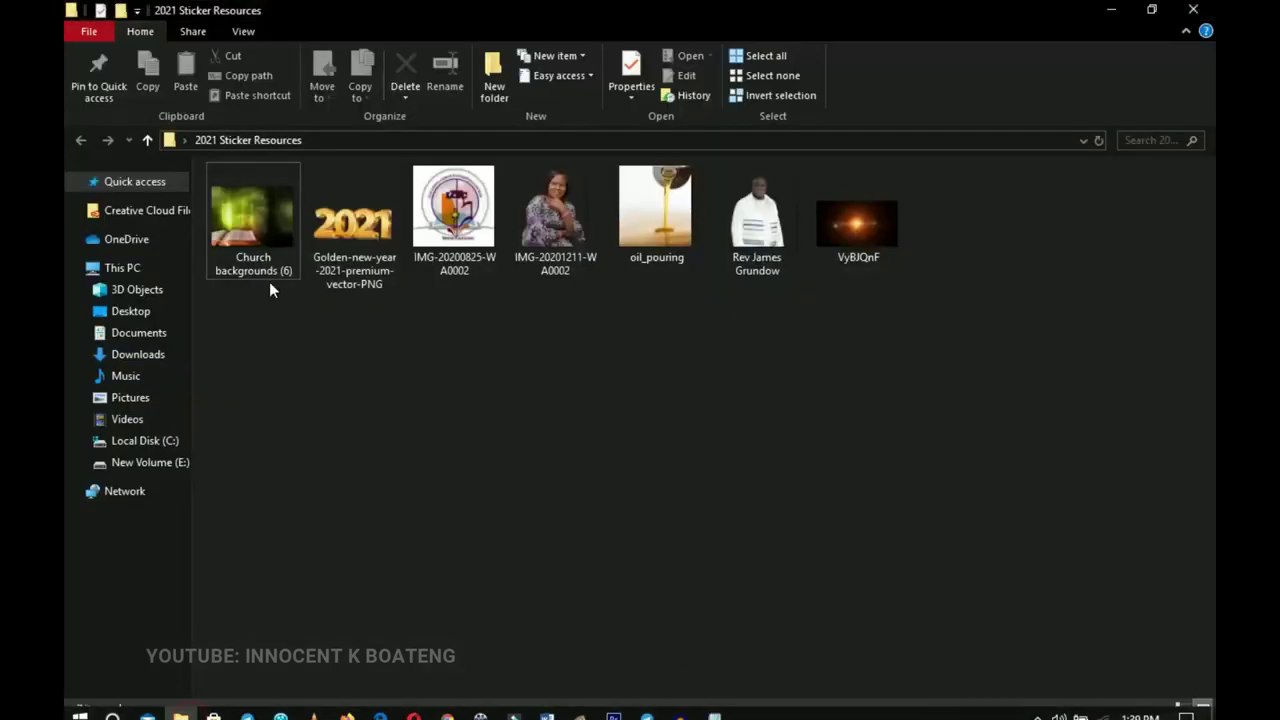
drag(261, 226, 529, 380)
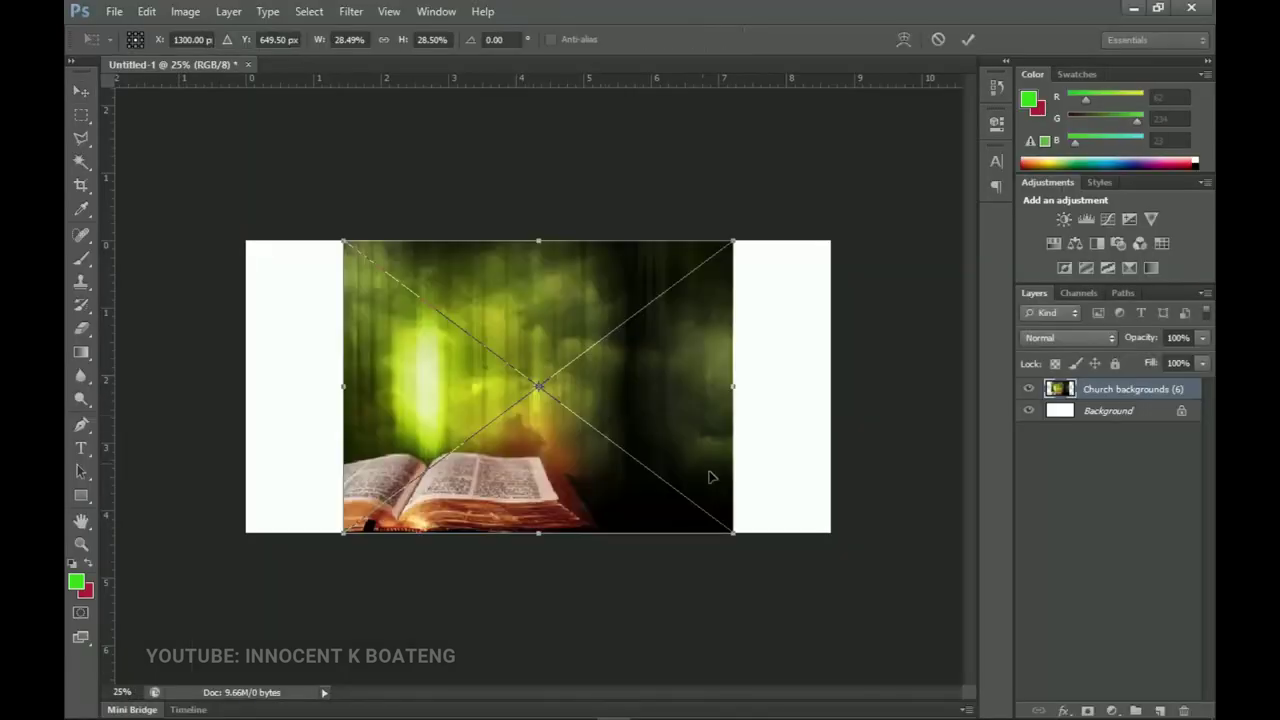
drag(748, 541, 845, 608)
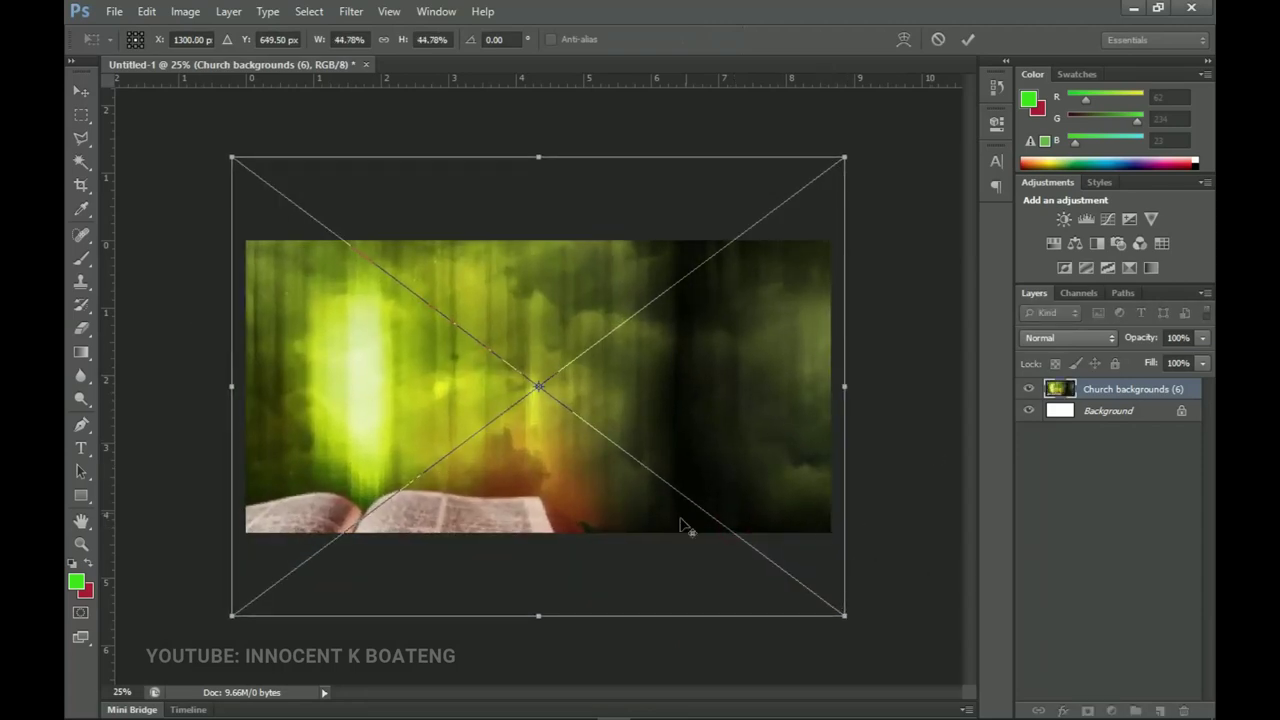
key(Return)
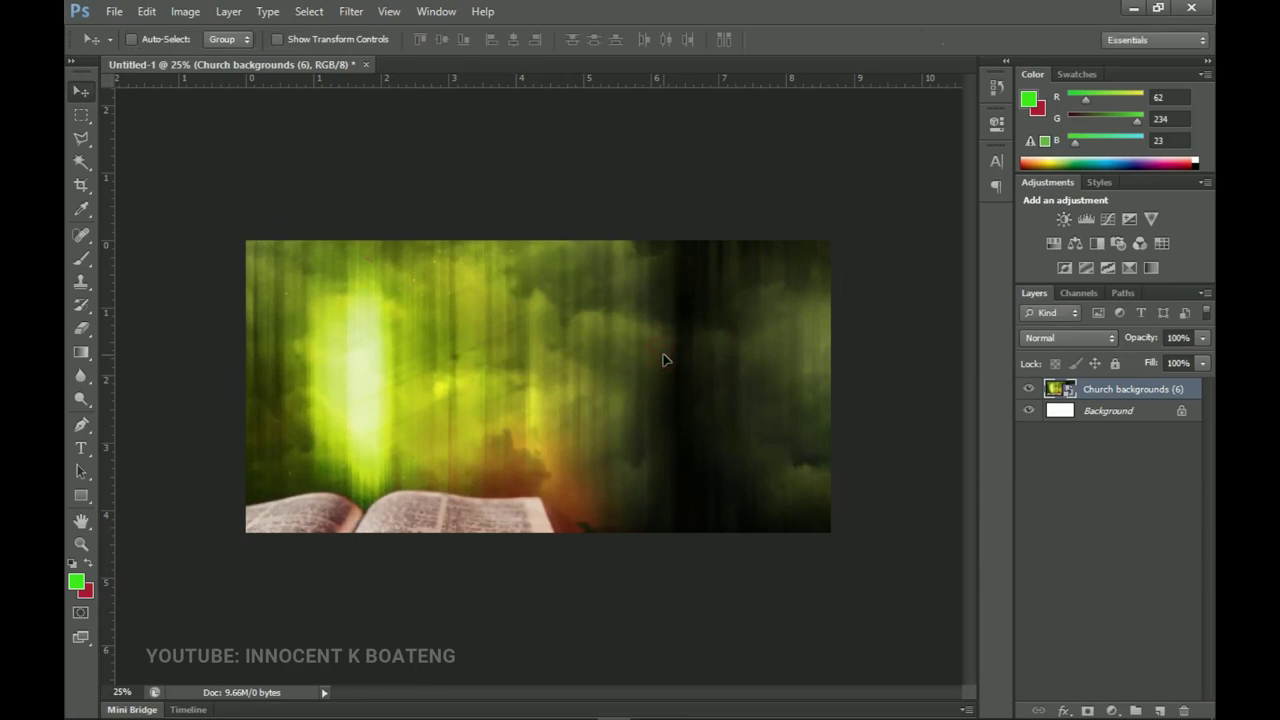
Step: Rasterize the Church backgrounds (6) layer and apply a Gaussian Blur with radius 11.4 pixels
right_click(1105, 392)
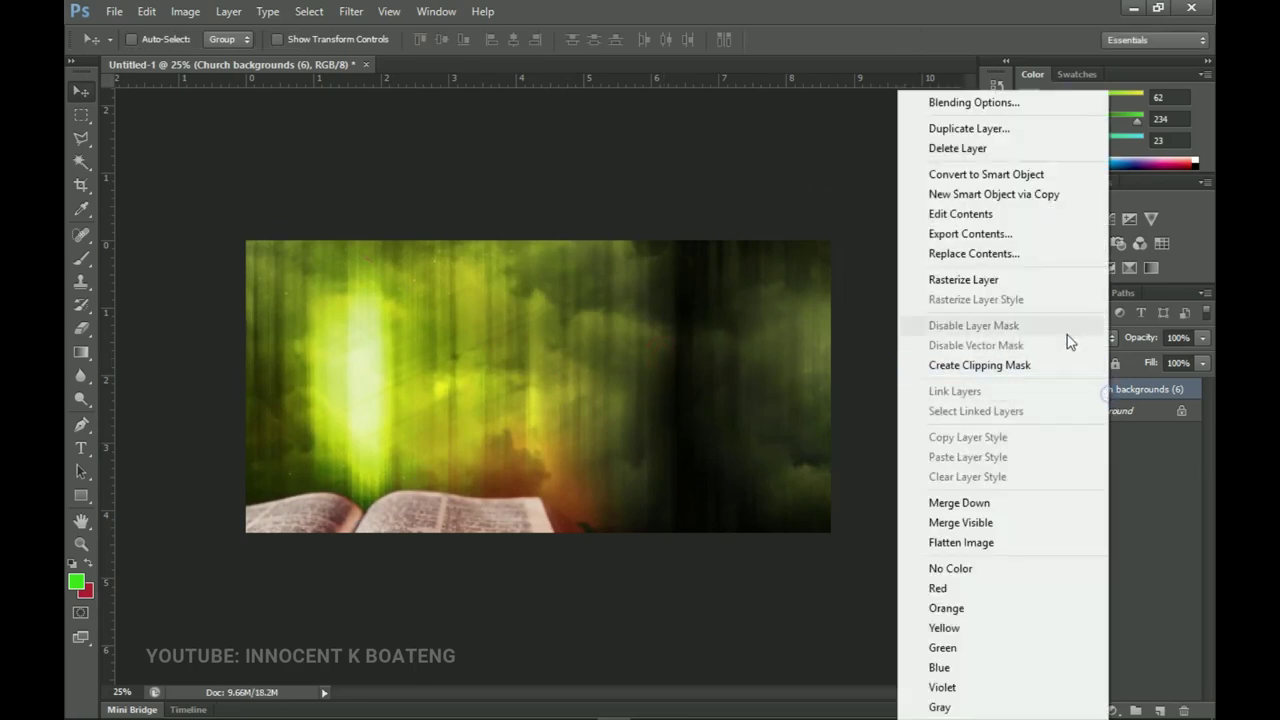
click(996, 279)
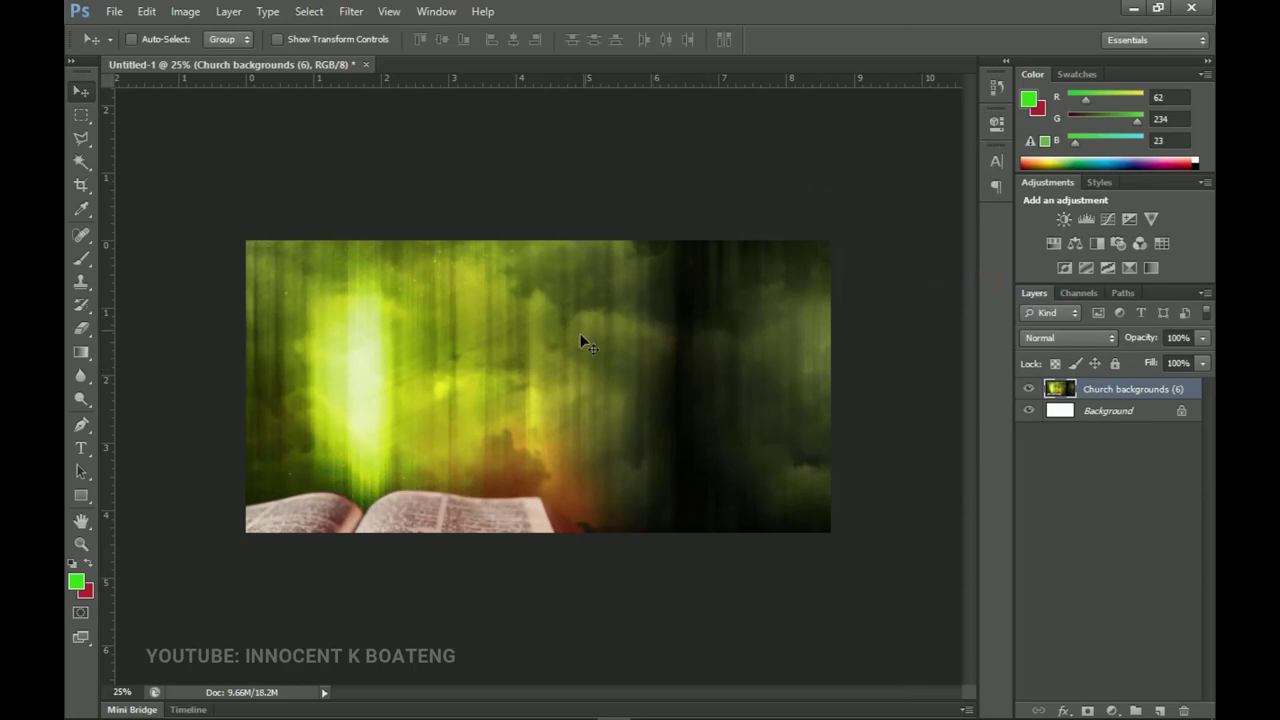
click(351, 11)
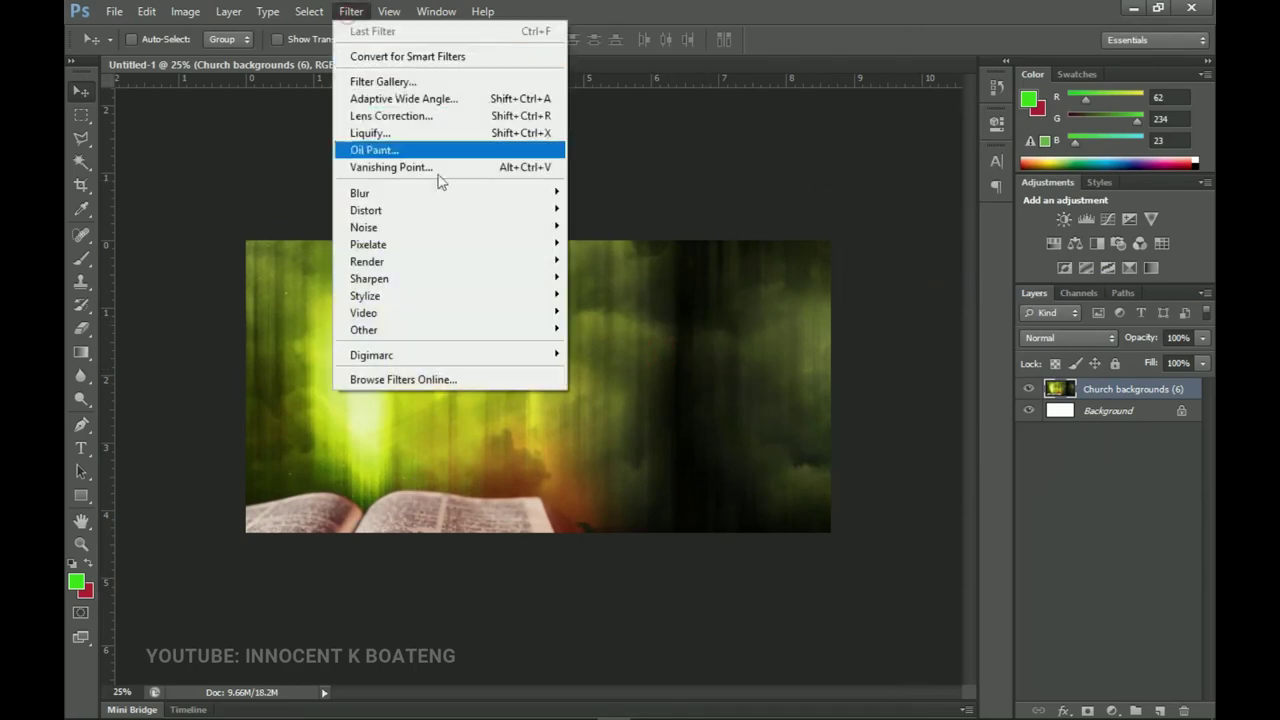
mouse_move(460, 194)
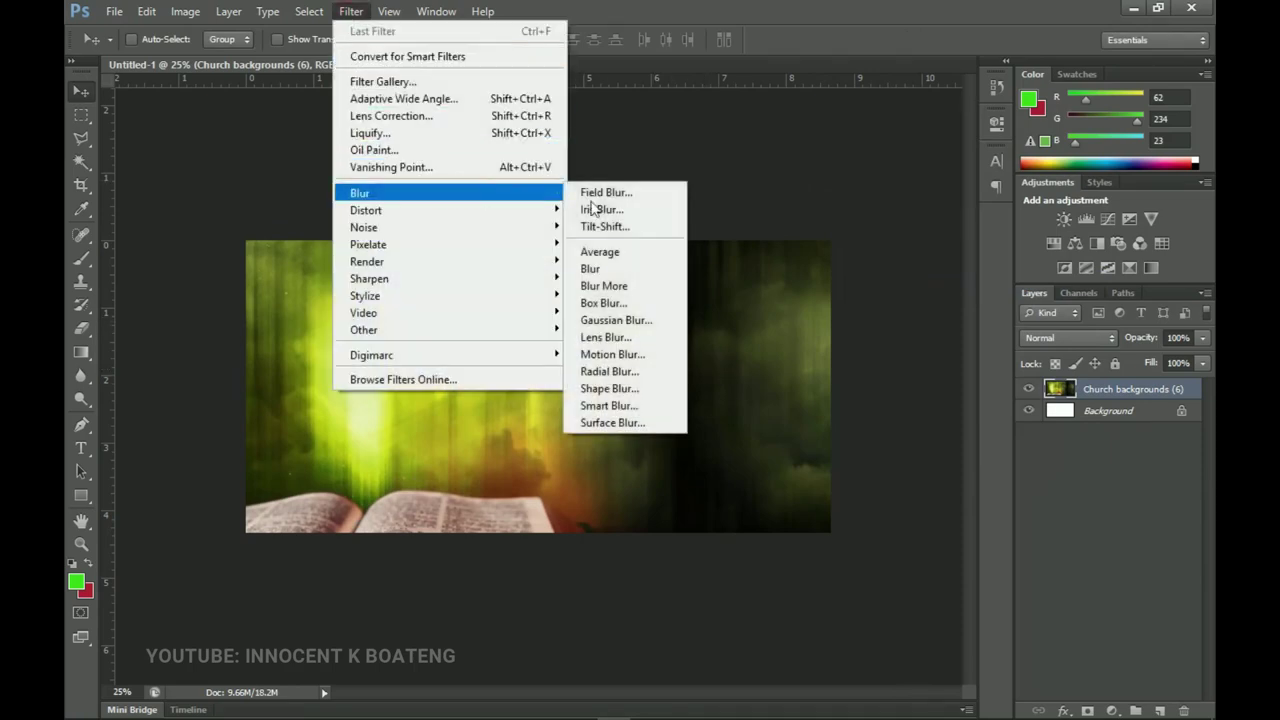
click(654, 320)
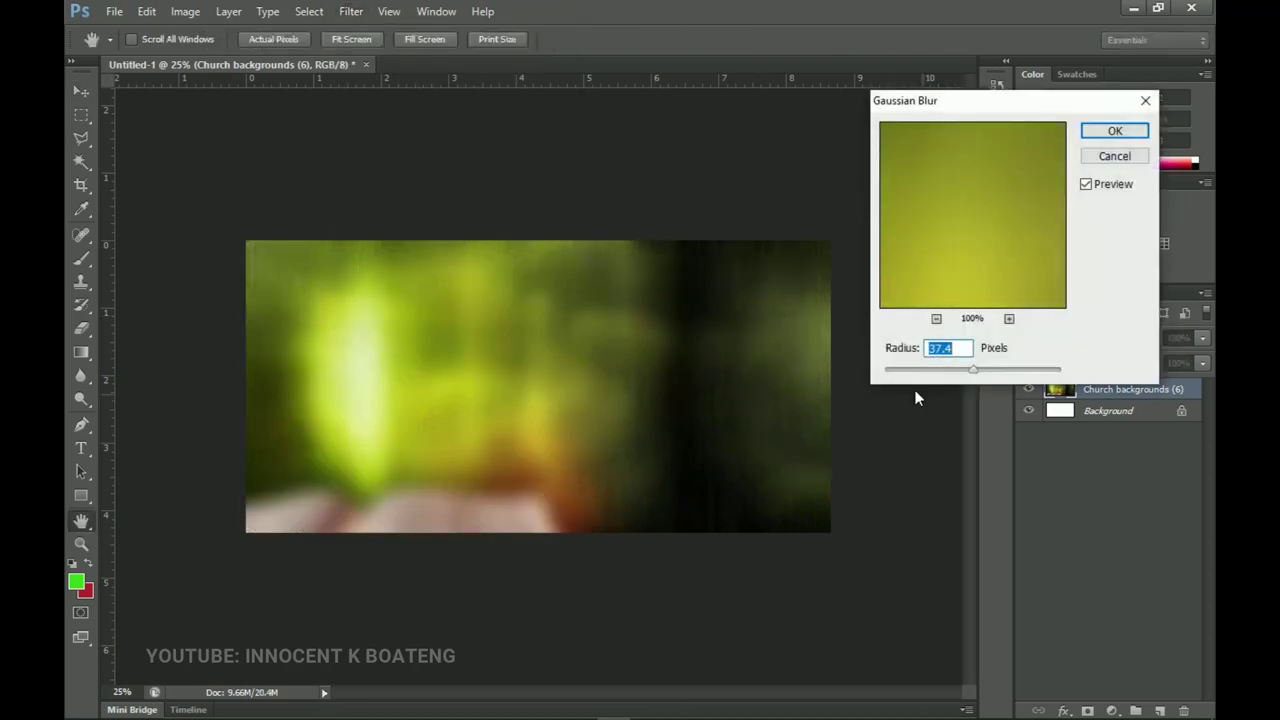
drag(952, 377, 957, 374)
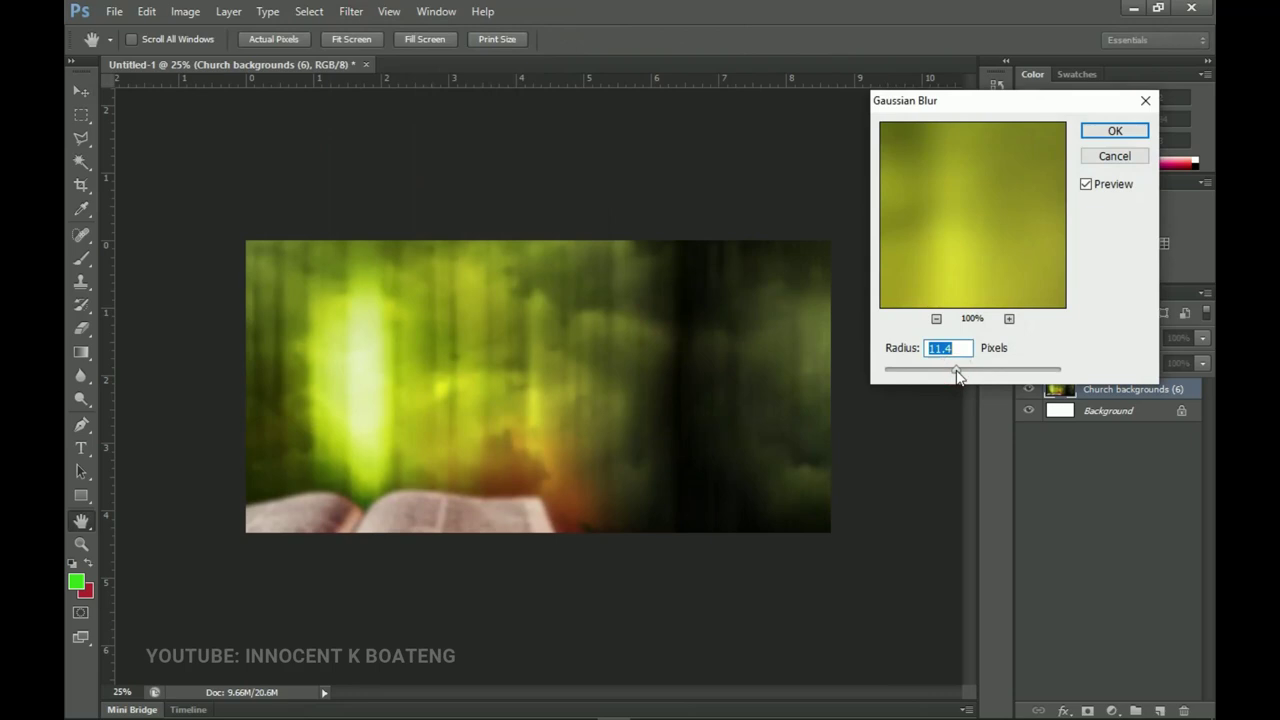
click(1112, 133)
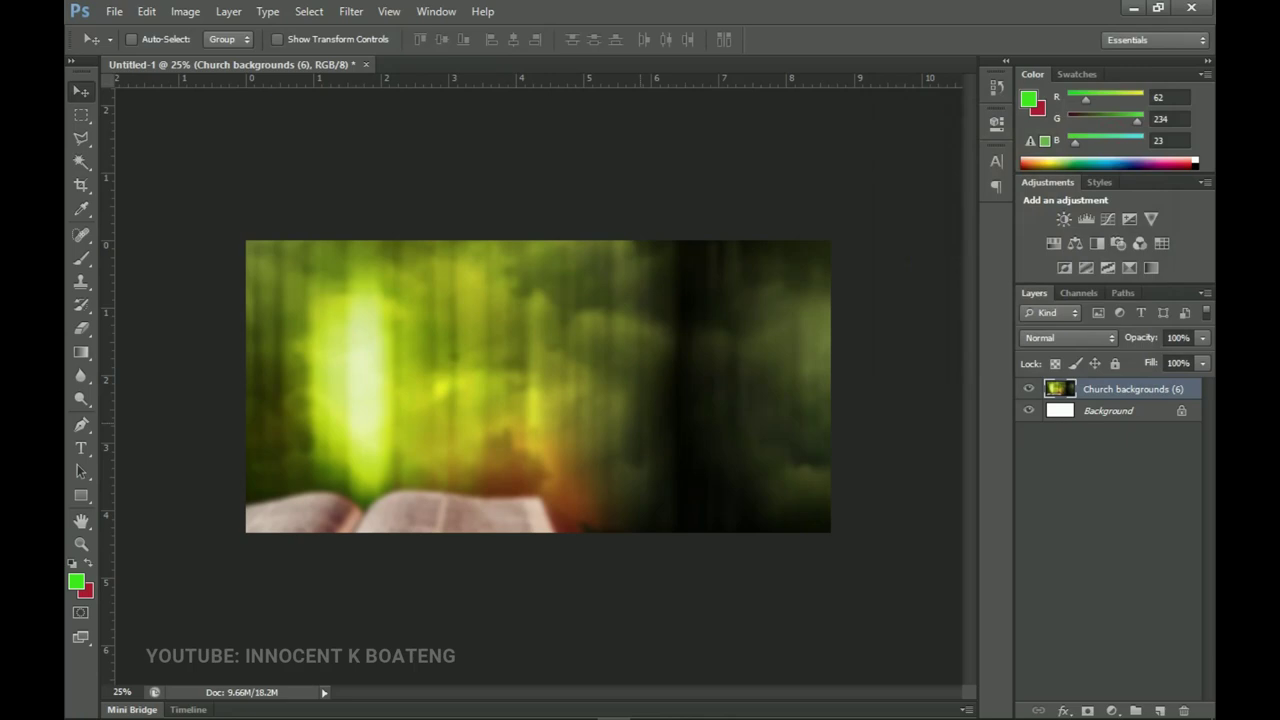
Step: Shift the background's hue to -140 with Hue/Saturation to turn it purple
key(ctrl+u)
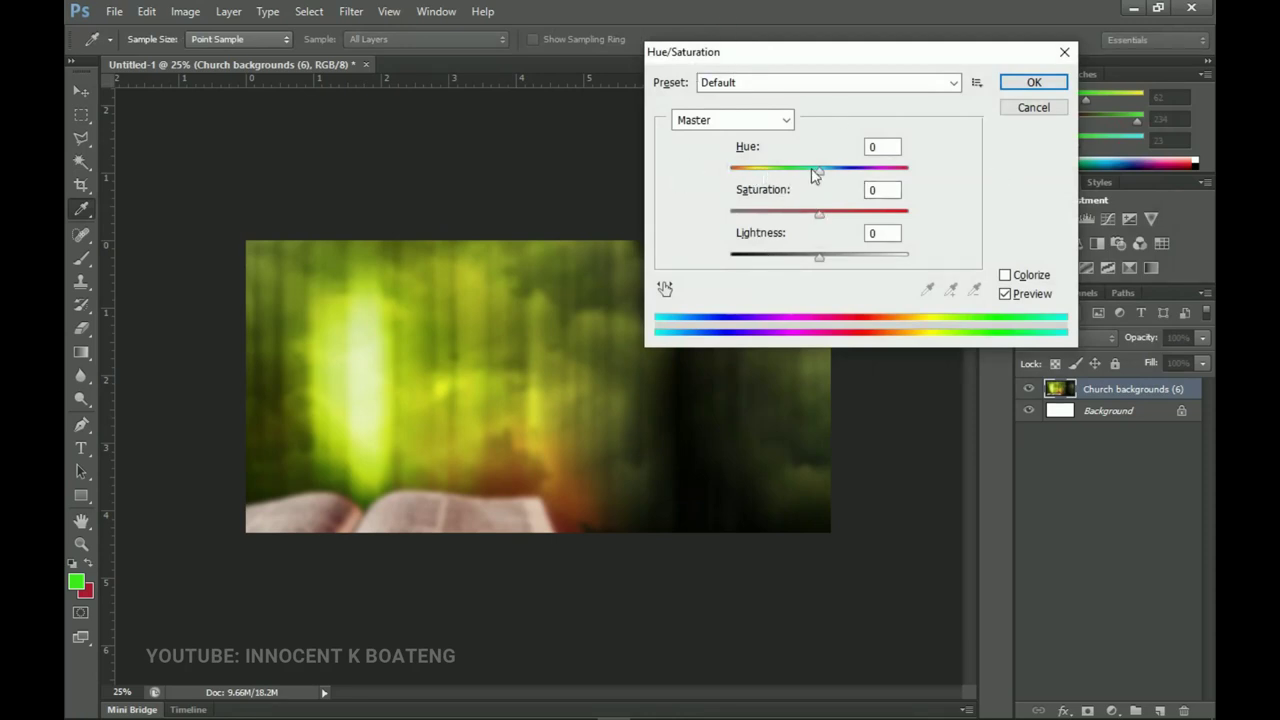
mouse_move(822, 172)
mouse_down()
mouse_move(874, 170)
mouse_move(826, 170)
mouse_move(860, 172)
mouse_move(847, 175)
mouse_up()
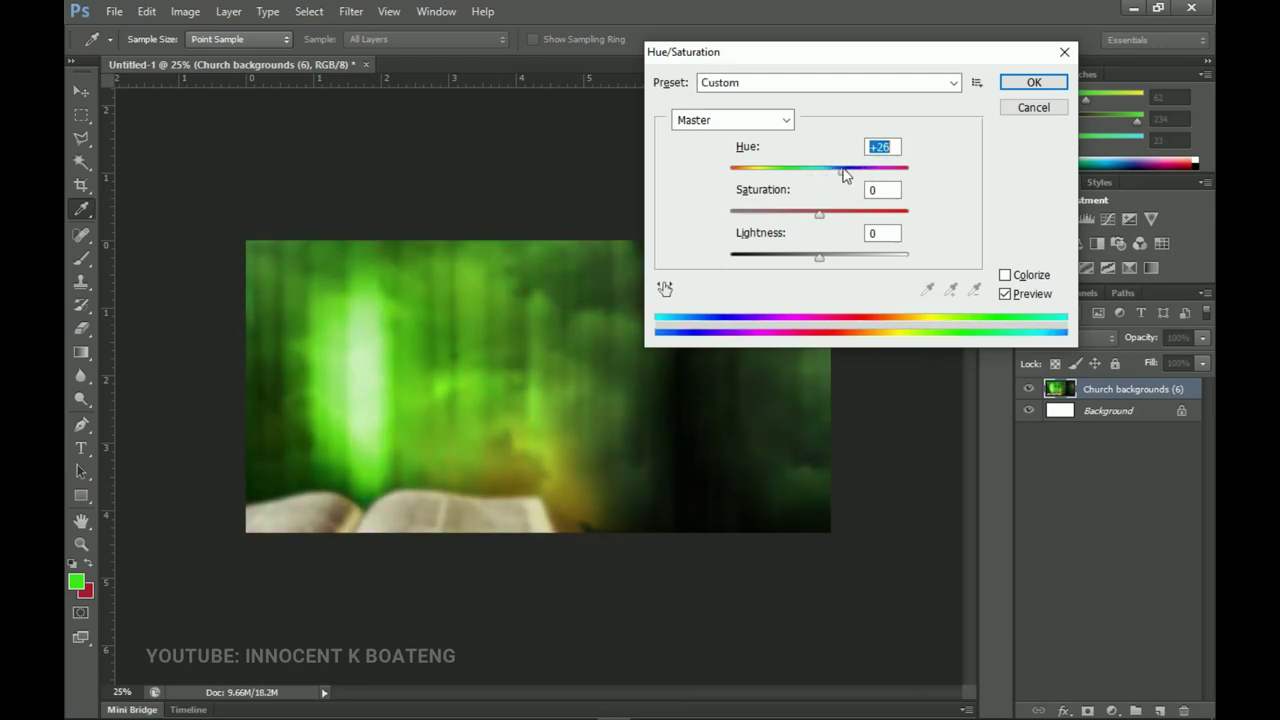
drag(842, 175, 748, 175)
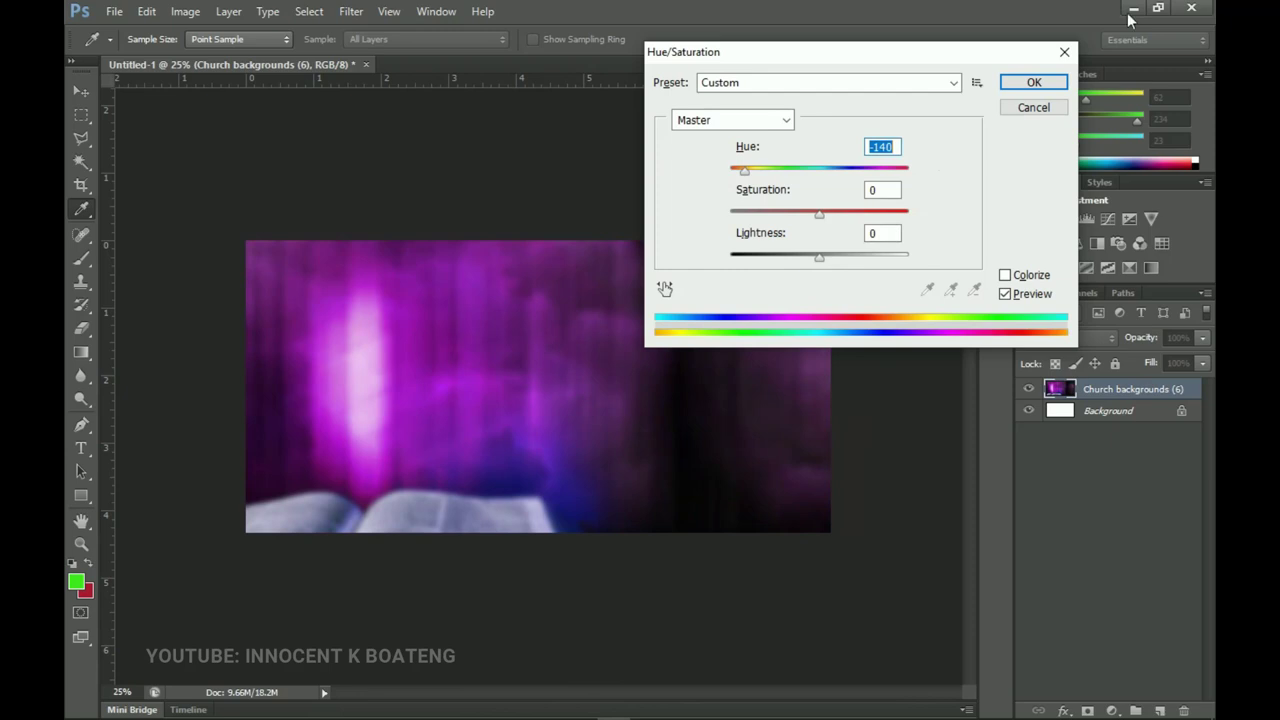
click(1034, 82)
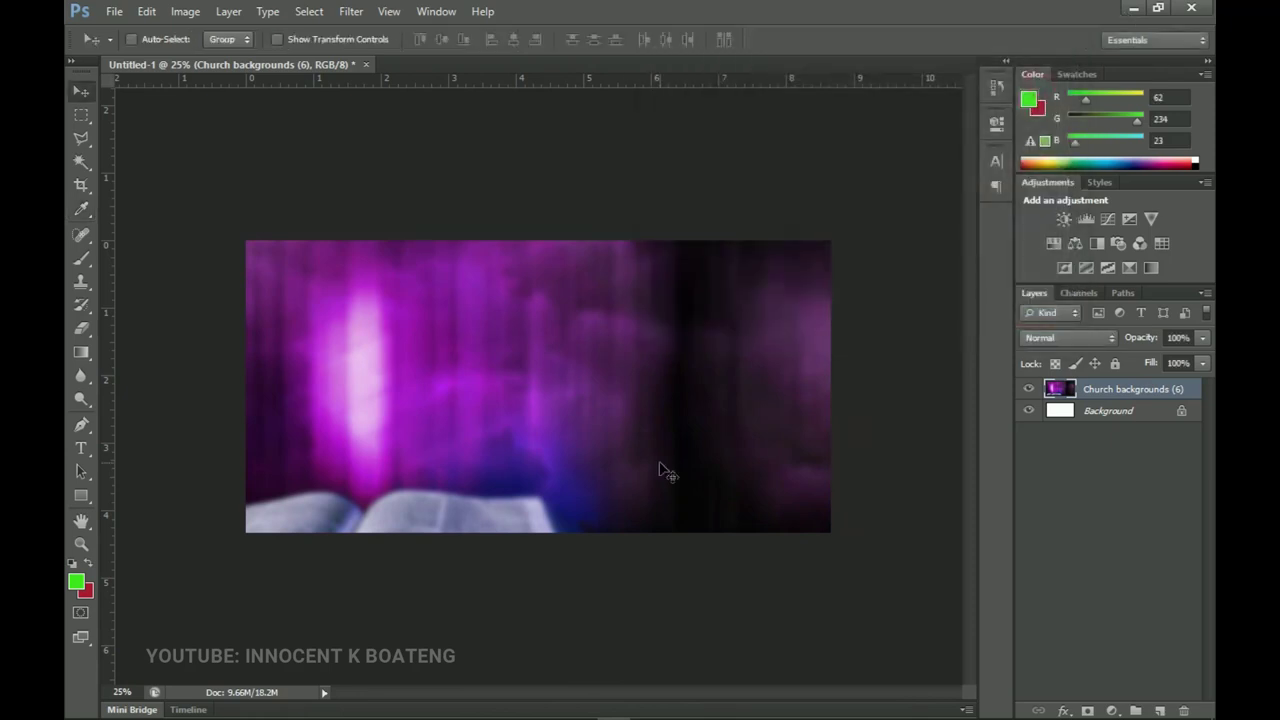
Step: Scale the background up to about 113% and move it slightly right
key(ctrl+t)
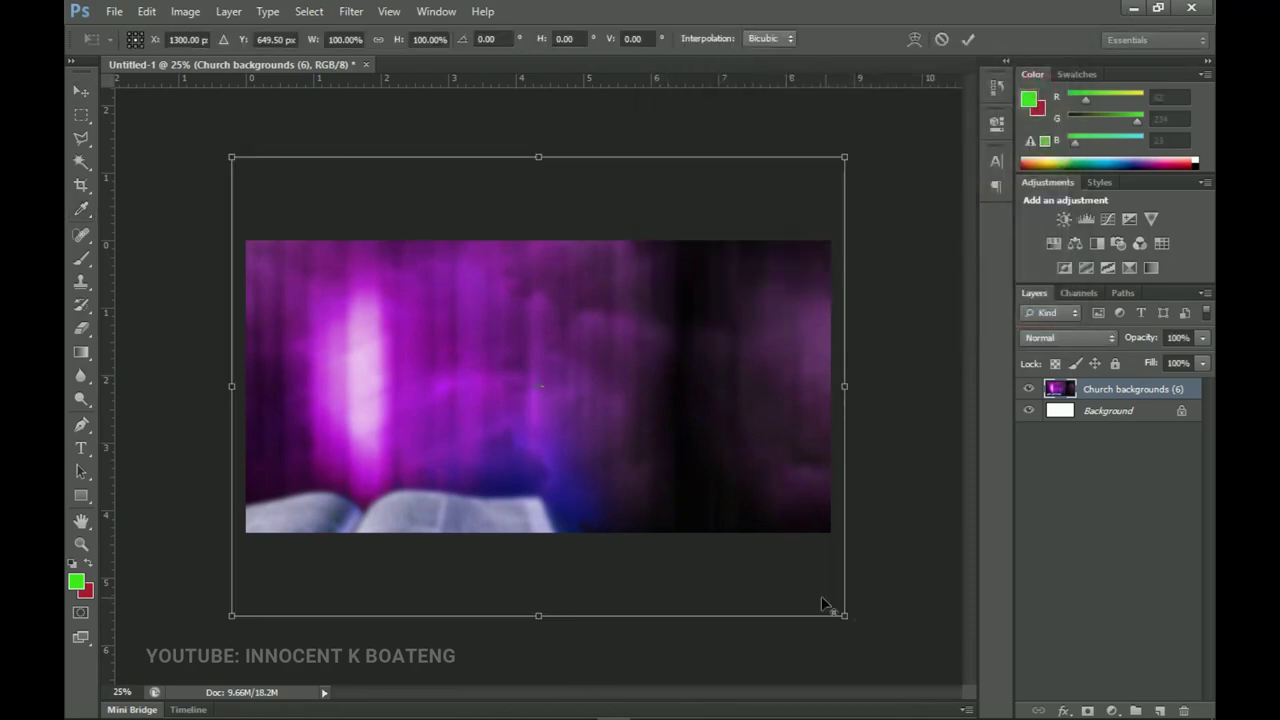
drag(845, 615, 897, 648)
drag(686, 494, 724, 494)
key(Return)
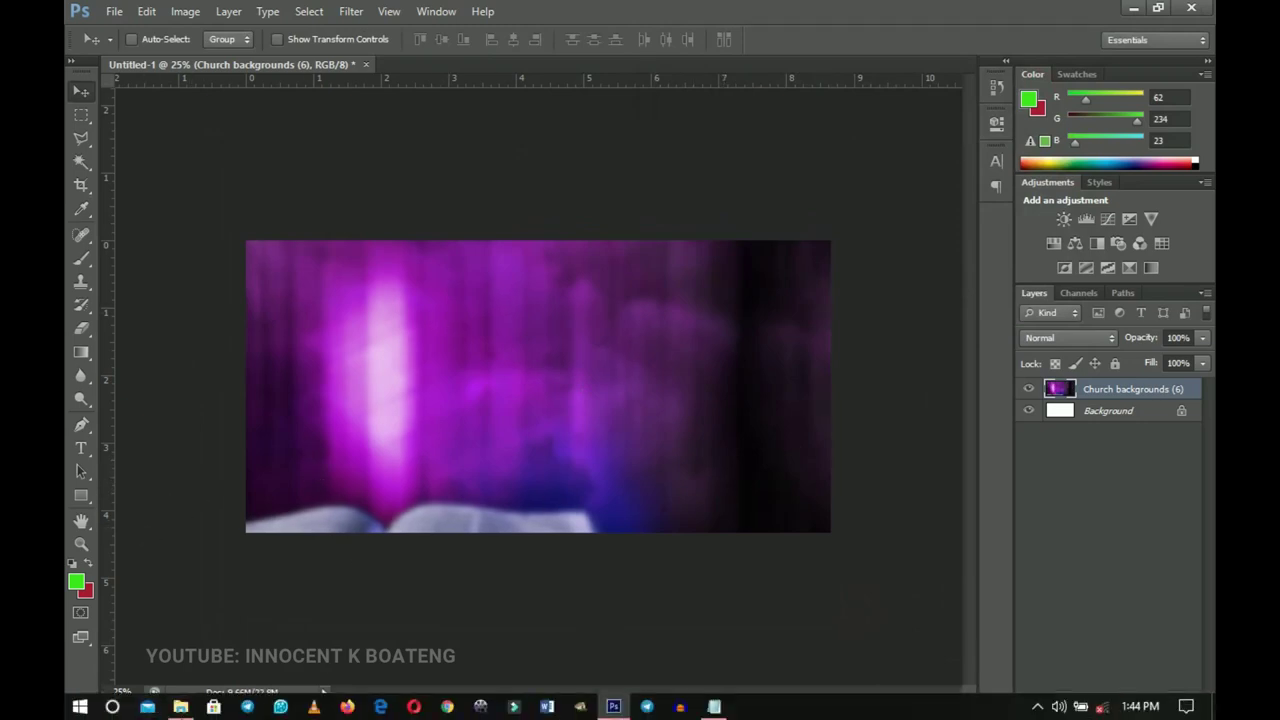
Step: Place the man's portrait from the resources folder on the left of the banner
click(192, 706)
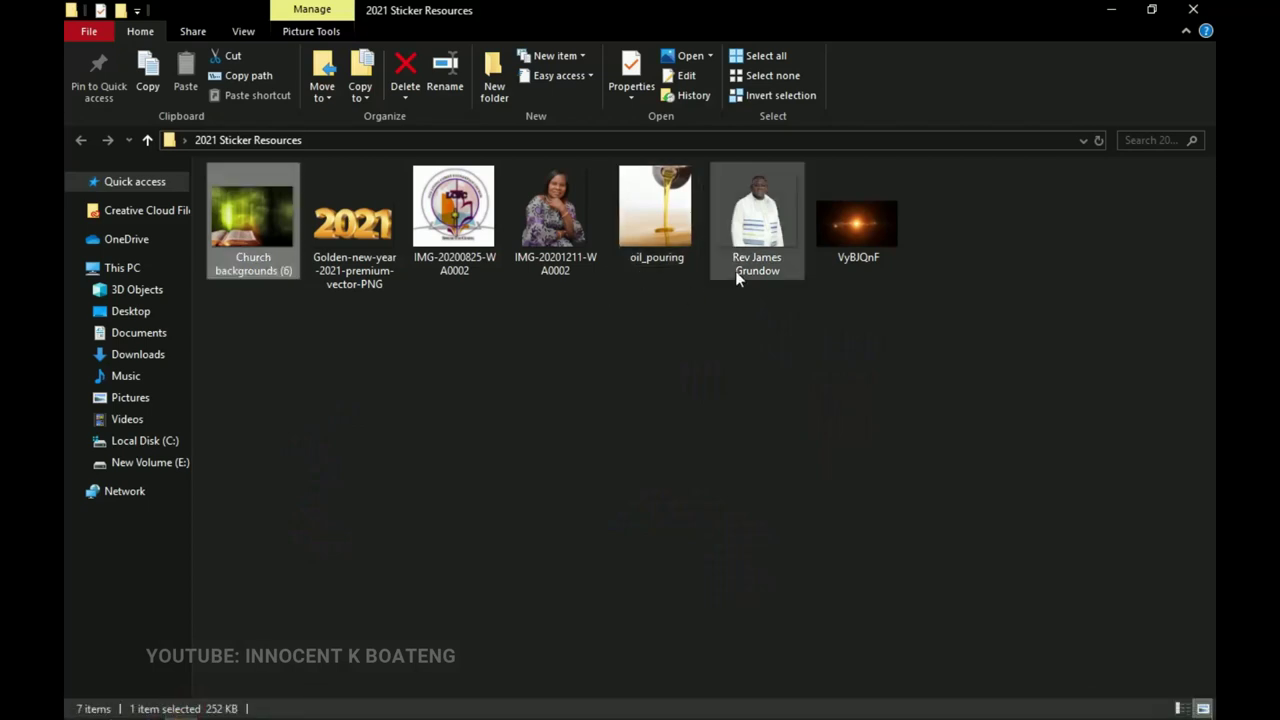
click(735, 270)
click(518, 209)
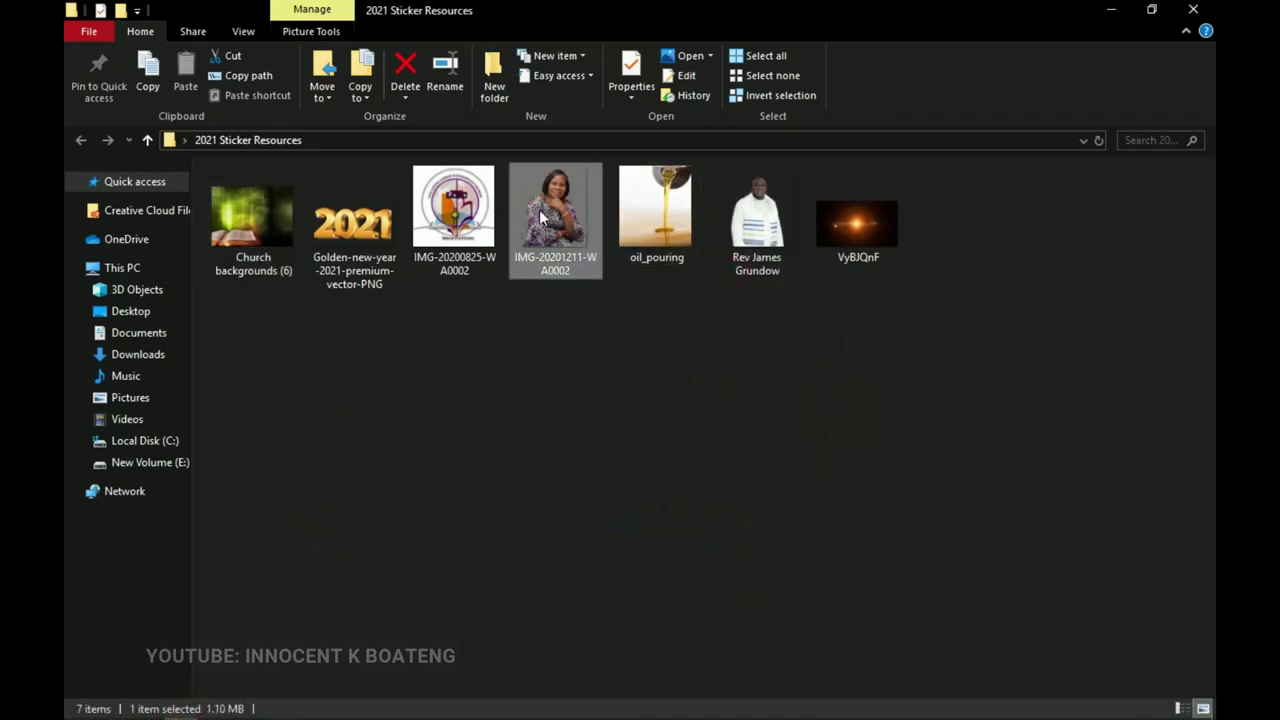
drag(750, 248, 440, 458)
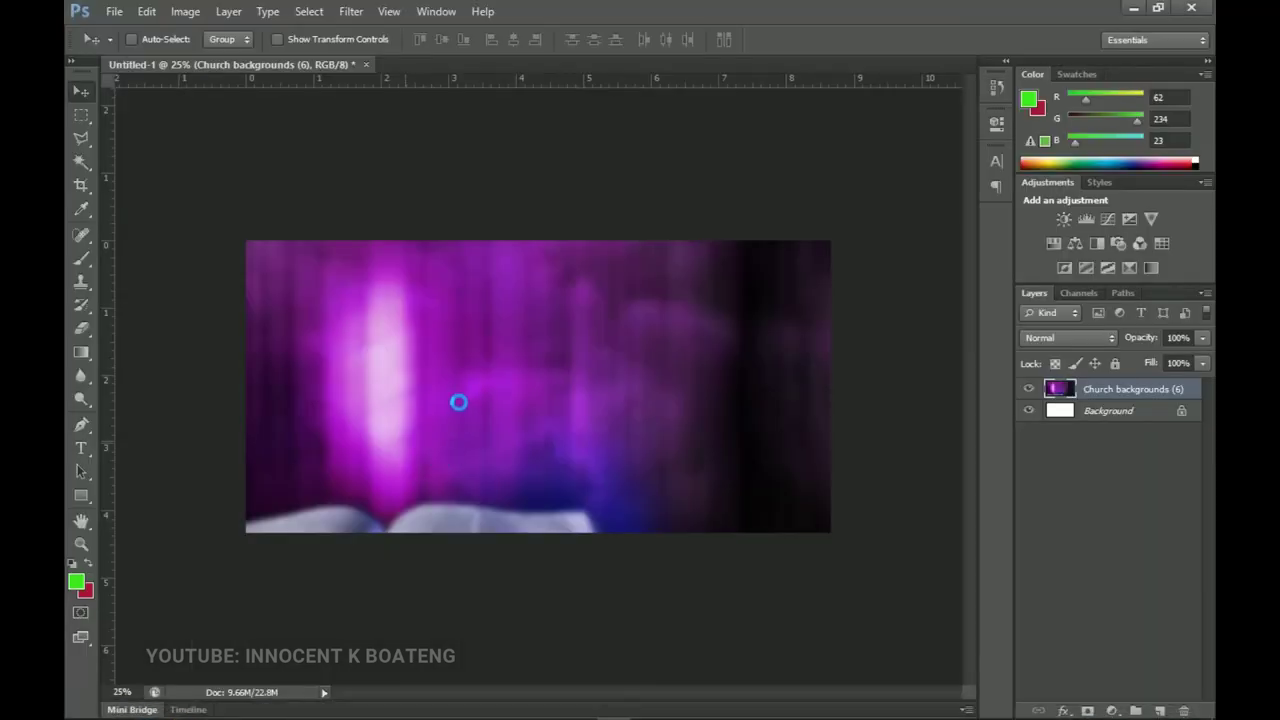
drag(659, 391, 467, 418)
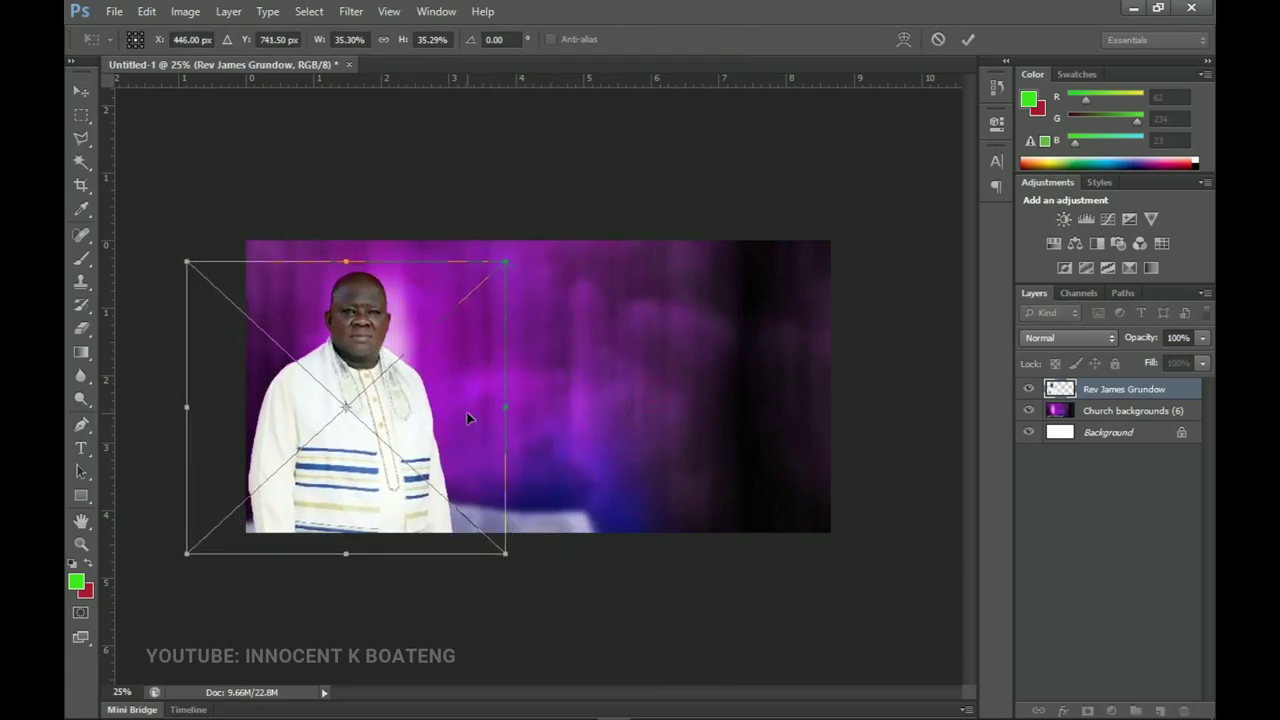
key(v)
key(Return)
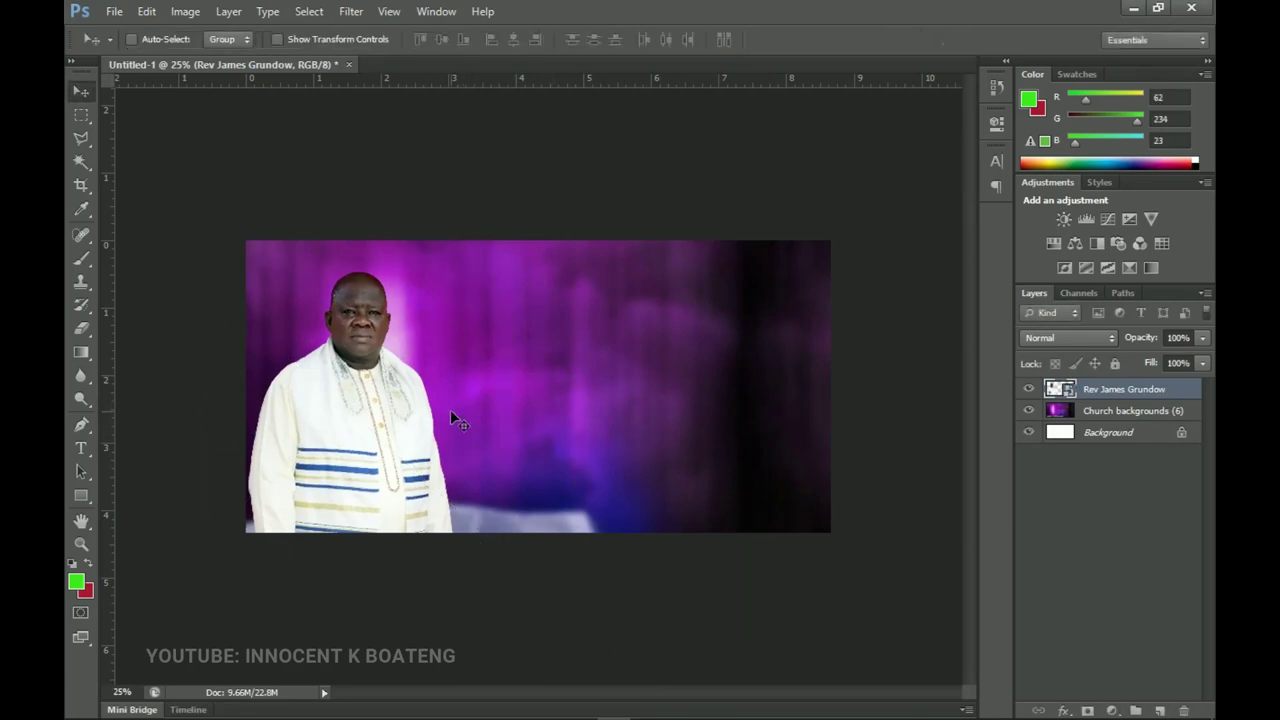
Step: Bring in IMG-20201211-WA0002 and position it beside the man's portrait
click(180, 712)
drag(555, 212, 479, 442)
drag(599, 314, 566, 361)
Step: Add a vertical guide at 50%, then nudge both portrait layers together to the left
key(Return)
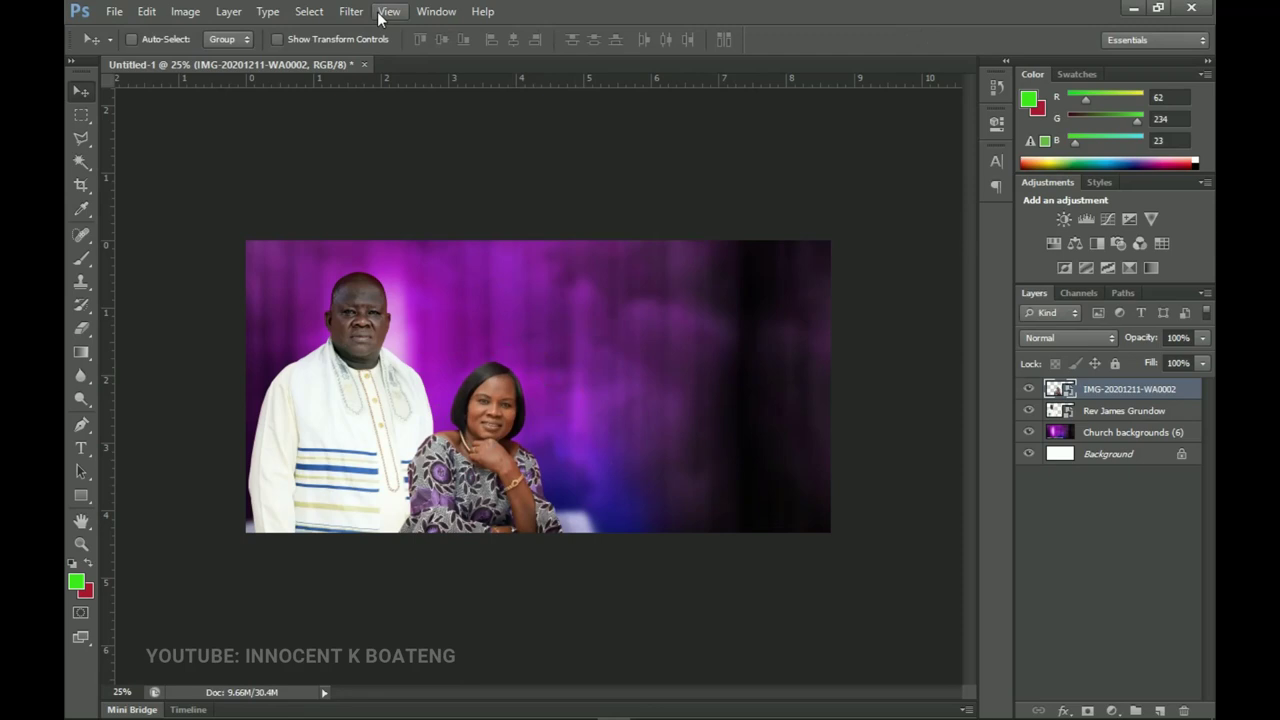
click(389, 11)
click(465, 405)
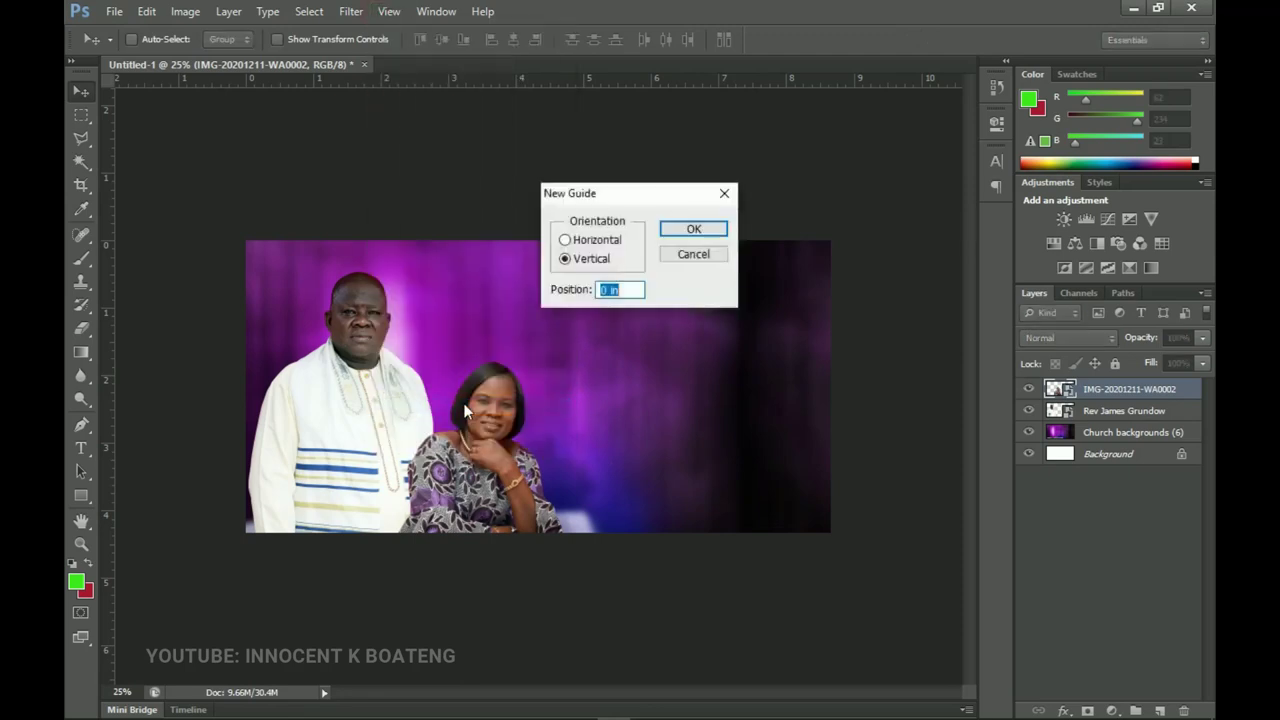
text(50%)
key(ctrl+a)
key(Return)
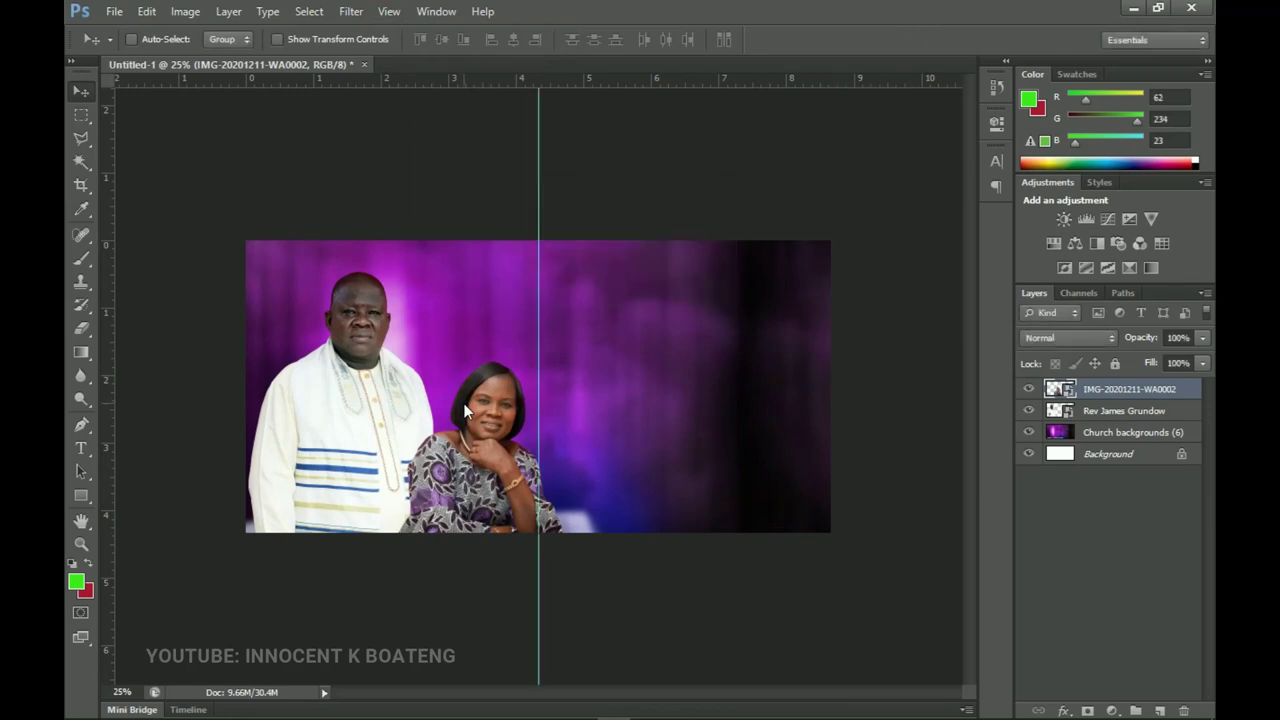
shift+click(1123, 415)
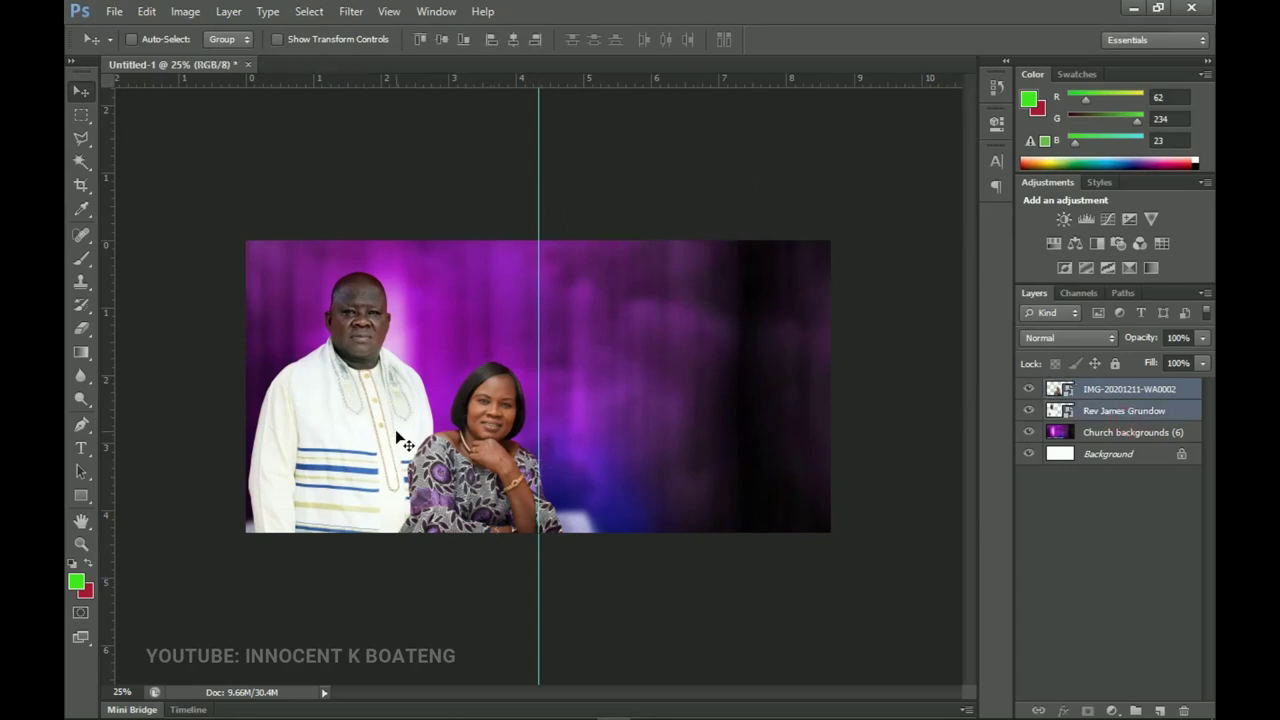
key(shift+Left)
key(shift+Left)
key(shift+Left)
key(shift+Left)
key(shift+Left)
key(shift+Left)
key(shift+Left)
key(shift+Left)
key(shift+Left)
key(shift+Left)
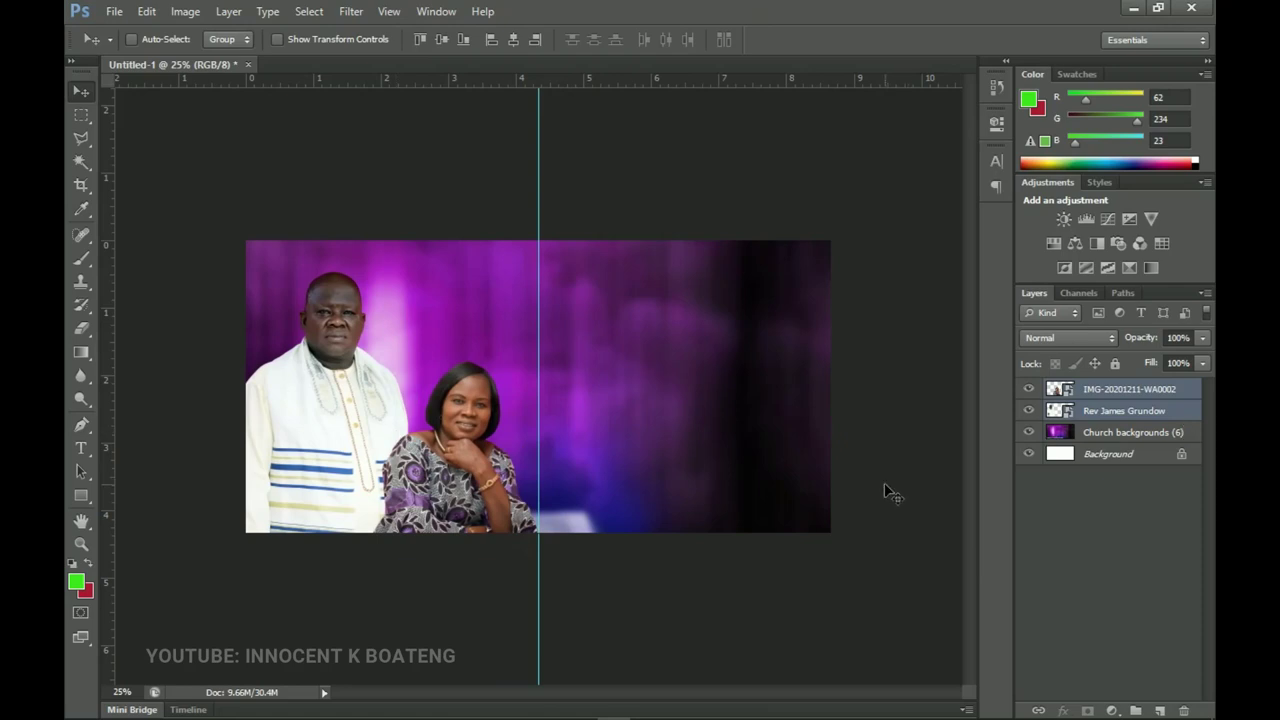
Step: Rasterize the woman's photo and apply Levels with white input 240 and black input 7
key(z)
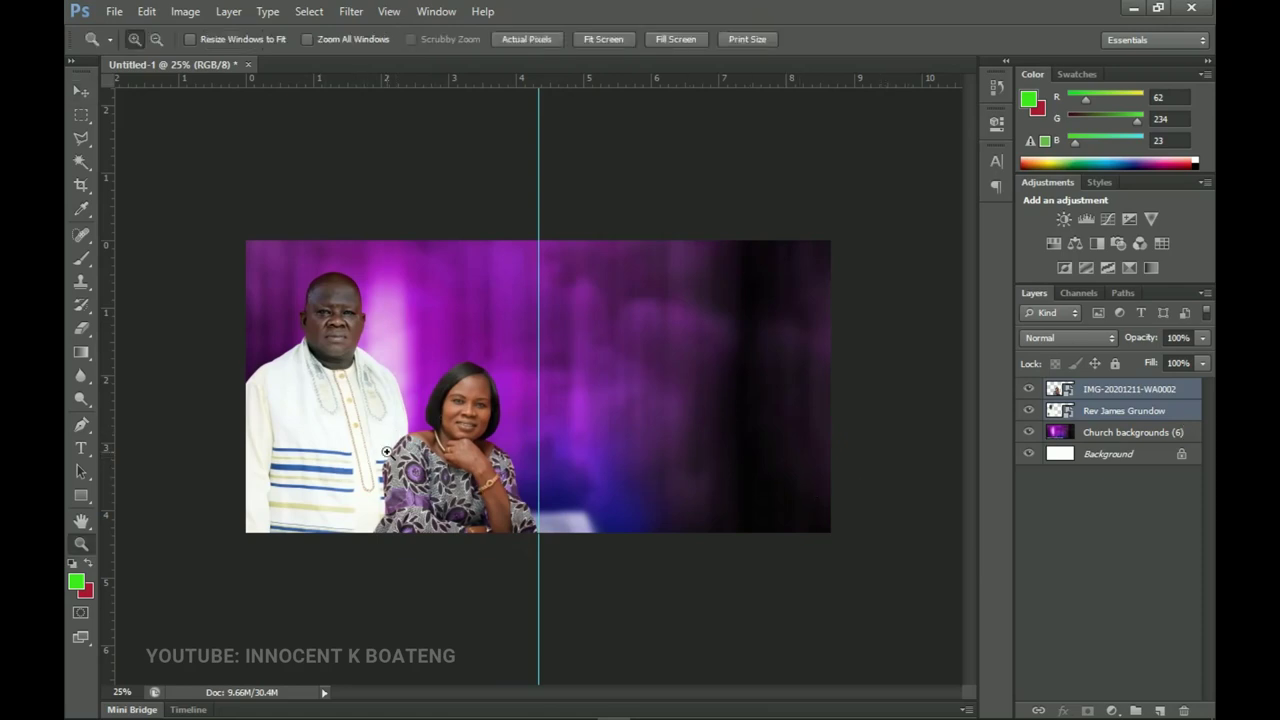
click(388, 452)
click(388, 452)
drag(509, 521, 595, 493)
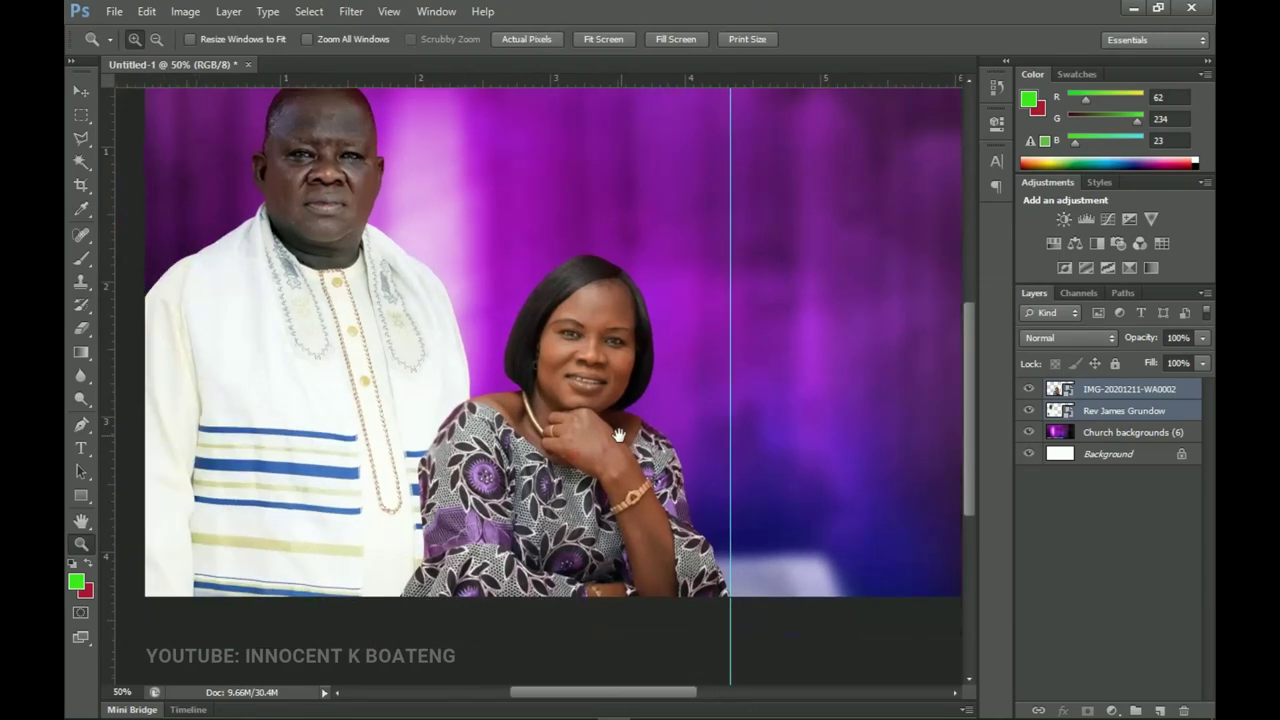
click(1160, 393)
right_click(1160, 393)
click(1019, 280)
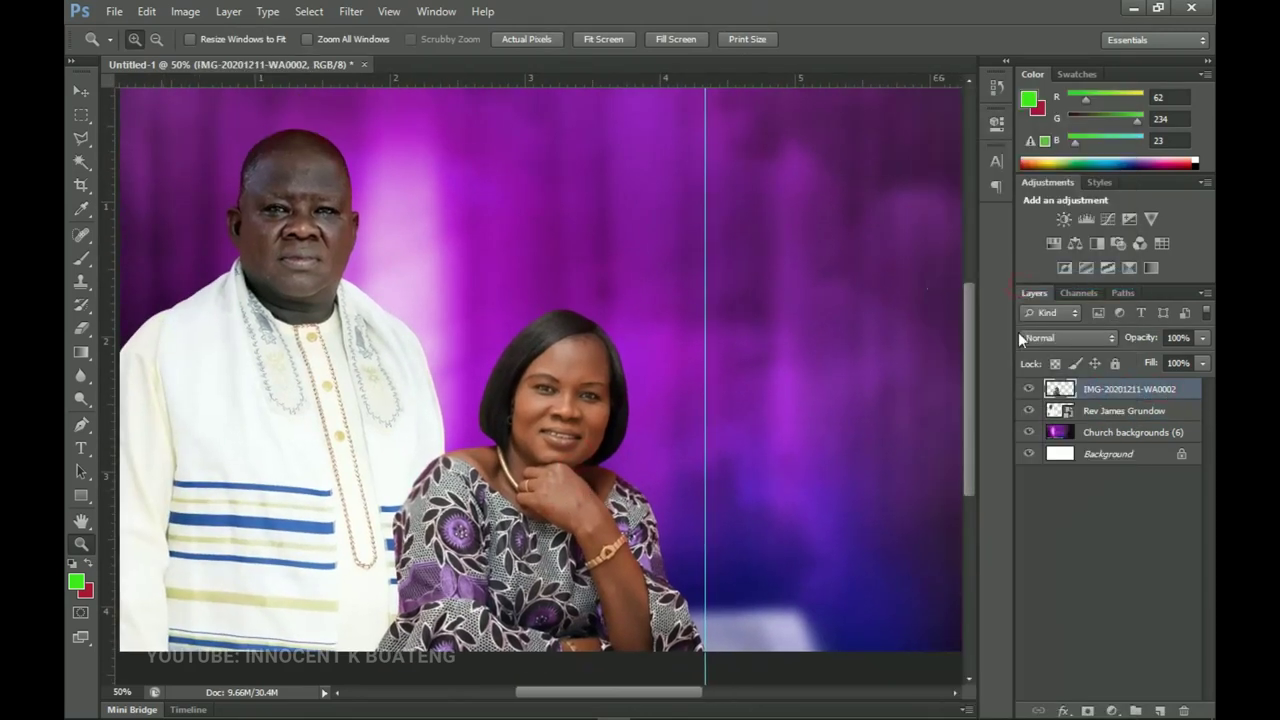
key(ctrl+l)
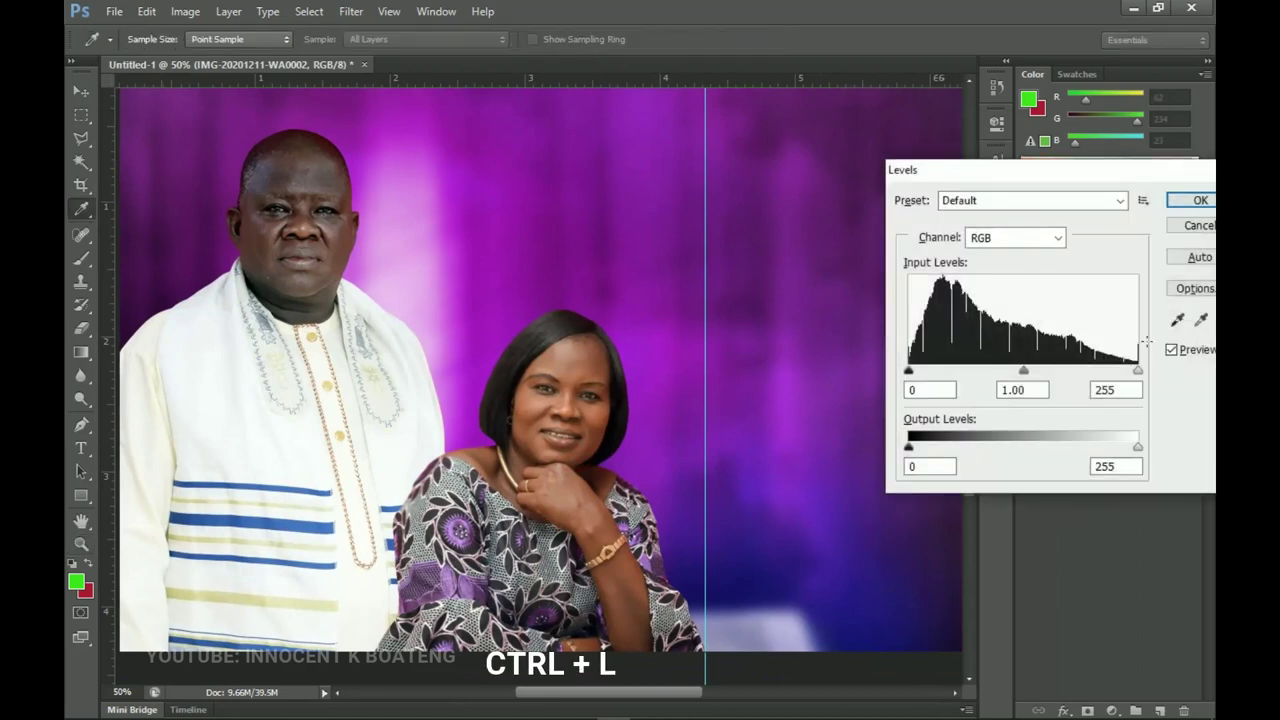
drag(1137, 370, 1124, 370)
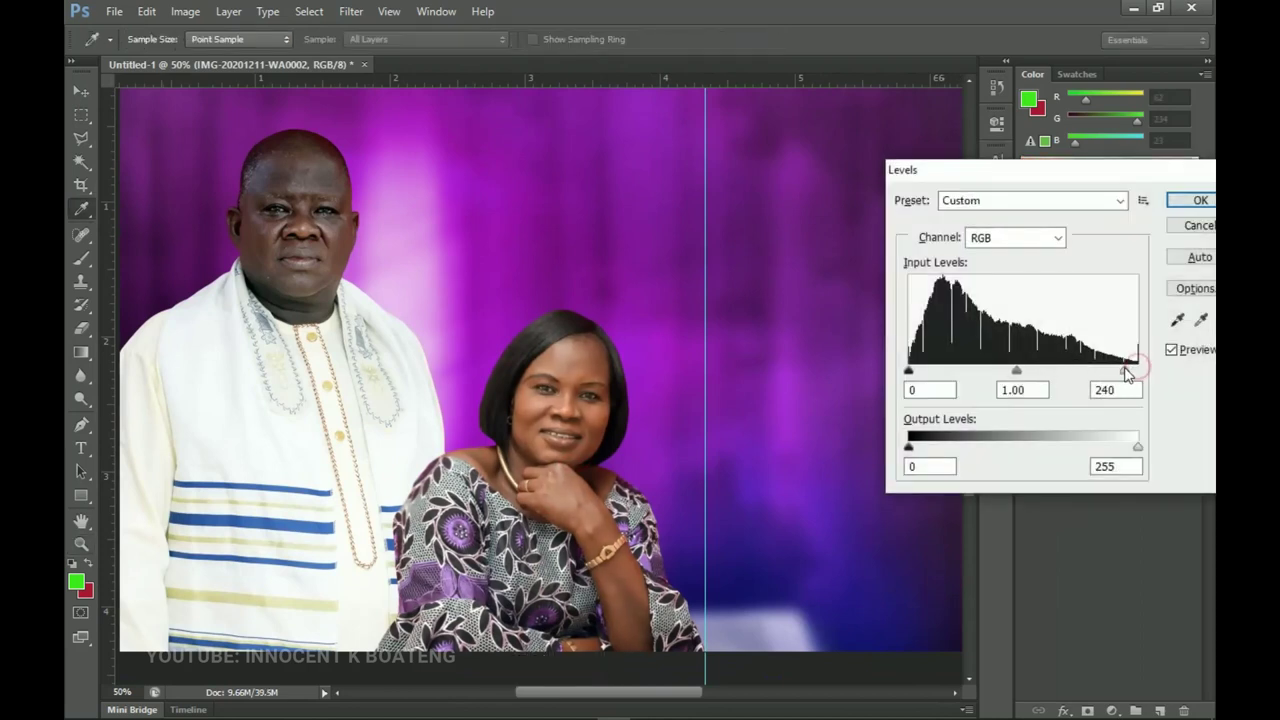
drag(908, 370, 914, 370)
click(1192, 200)
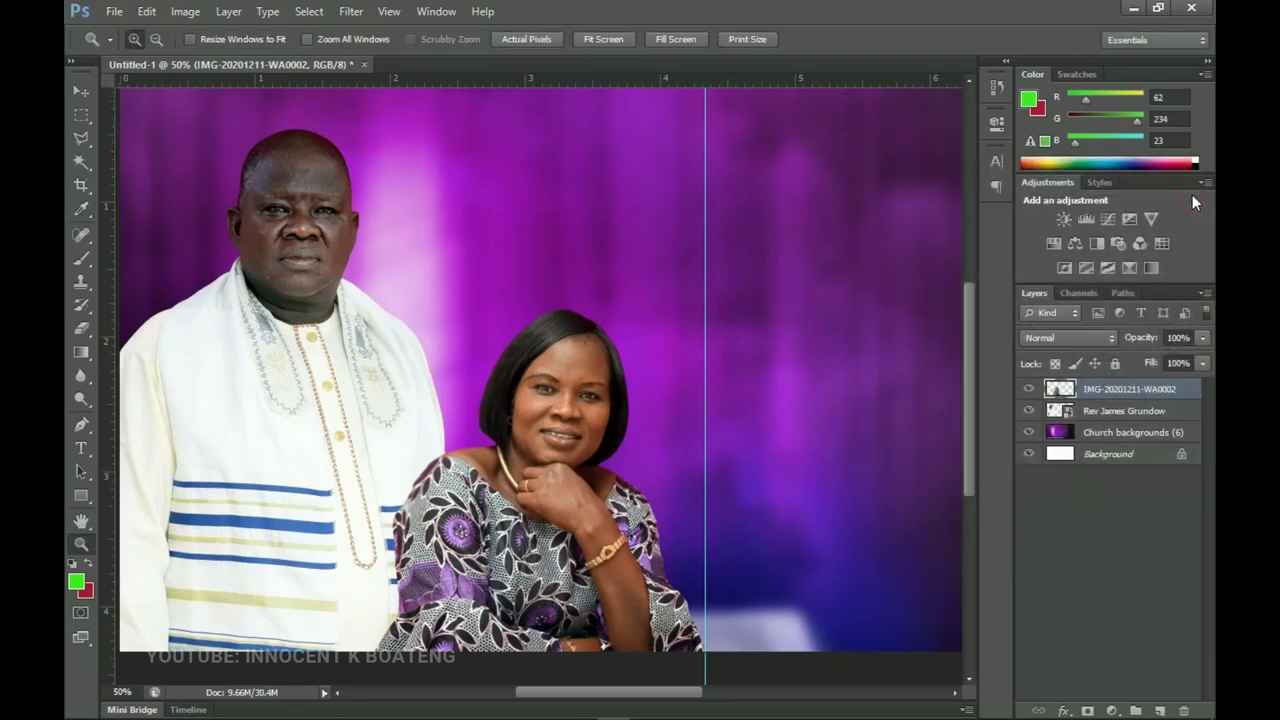
Step: Raise the woman's photo saturation to +6
key(ctrl+u)
drag(848, 210, 825, 216)
click(1024, 84)
Step: Rasterize the man's photo and brighten it with Levels white input 241
key(z)
click(1130, 410)
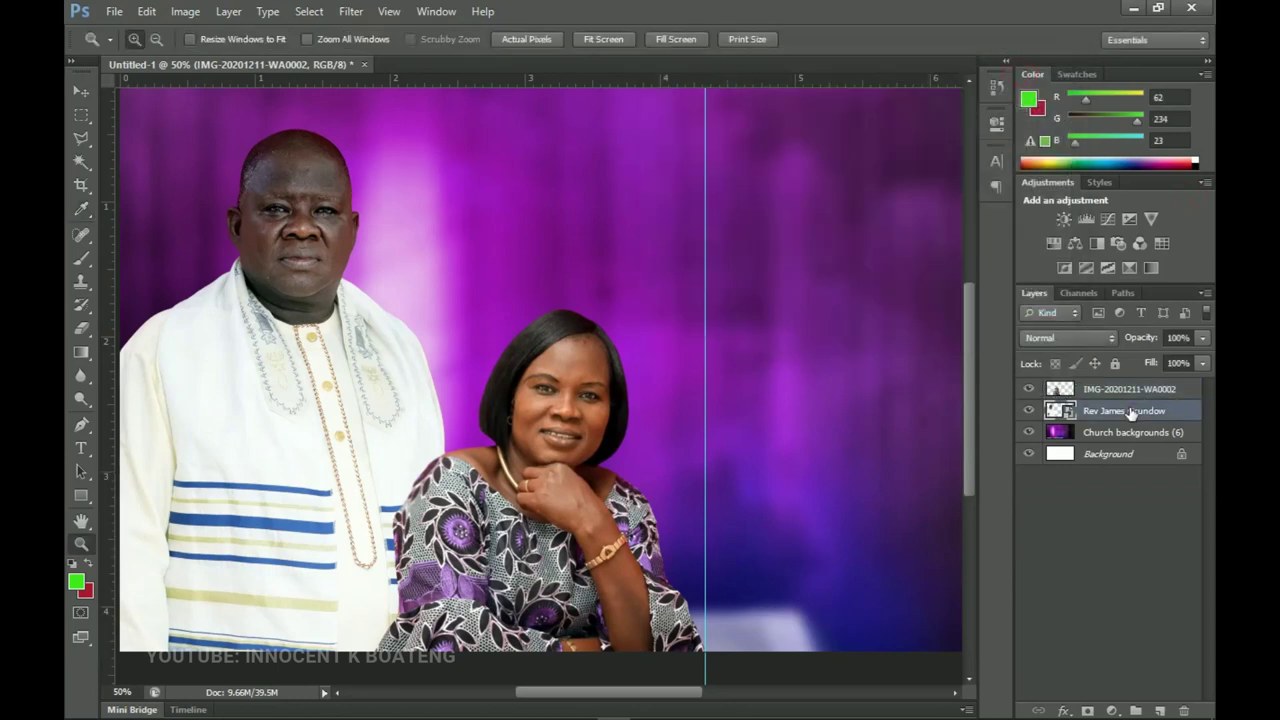
right_click(1130, 410)
click(996, 280)
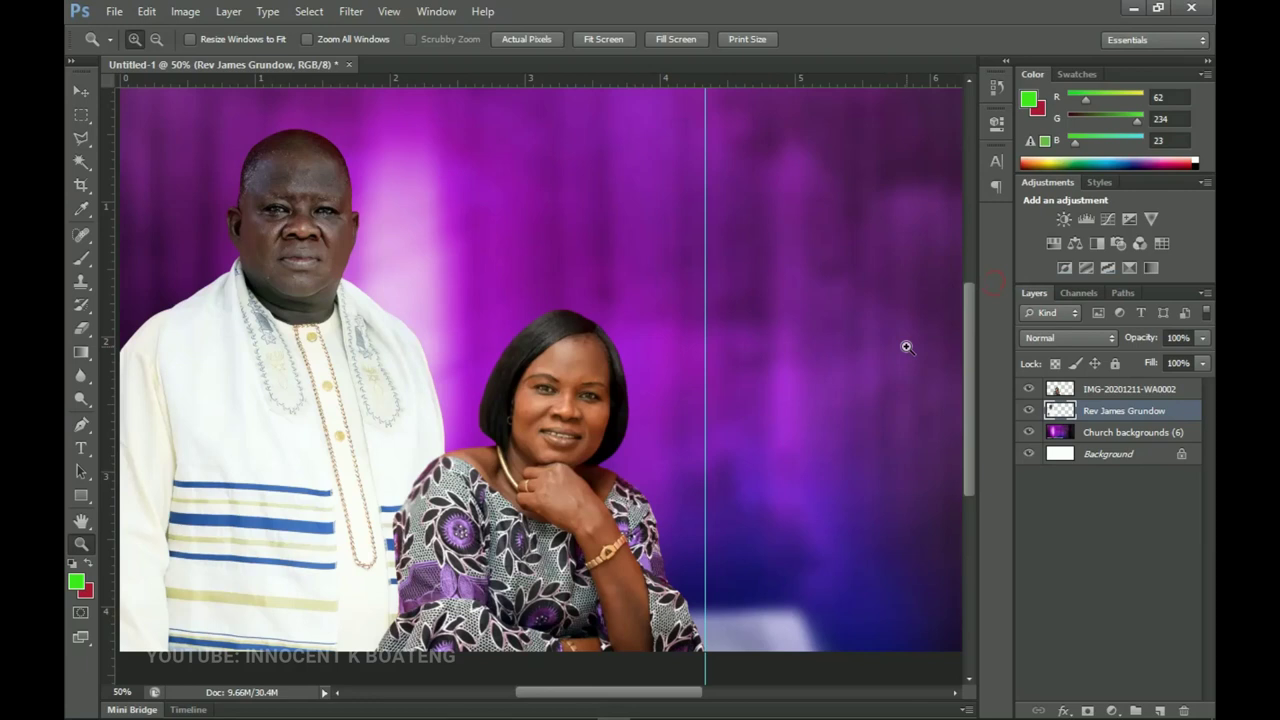
key(ctrl+l)
drag(1137, 371, 1127, 372)
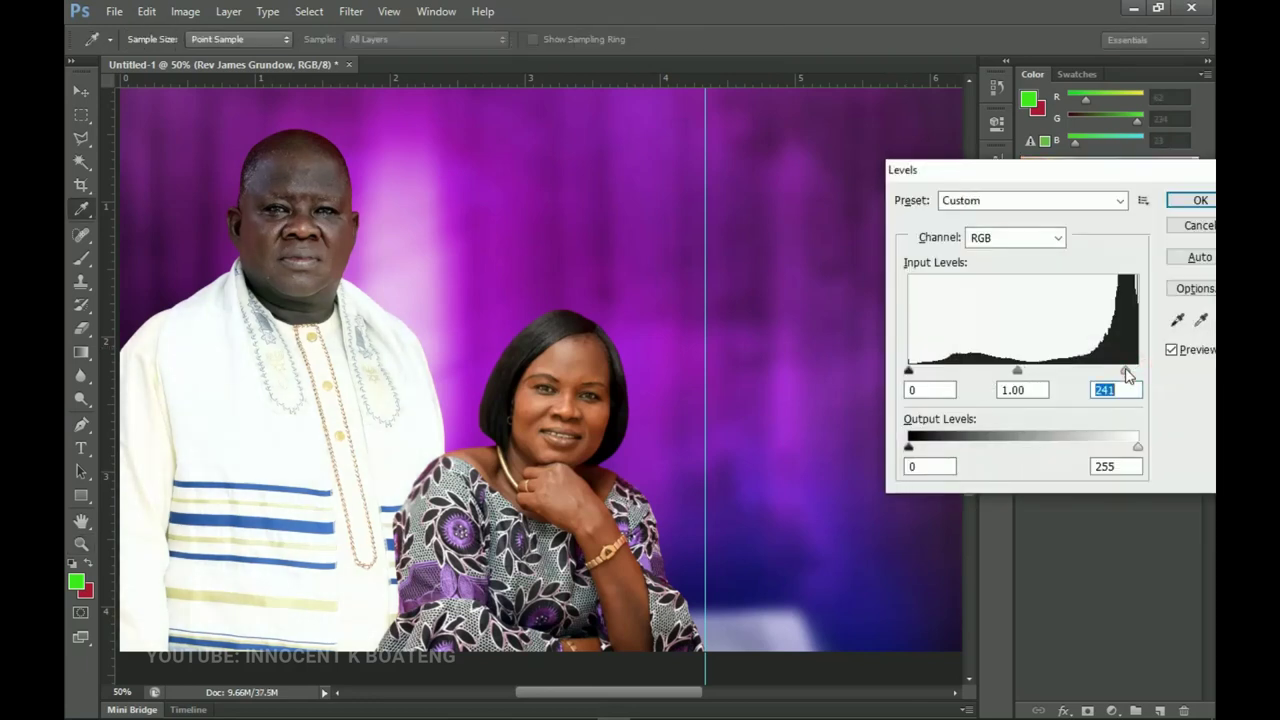
click(1198, 201)
key(z)
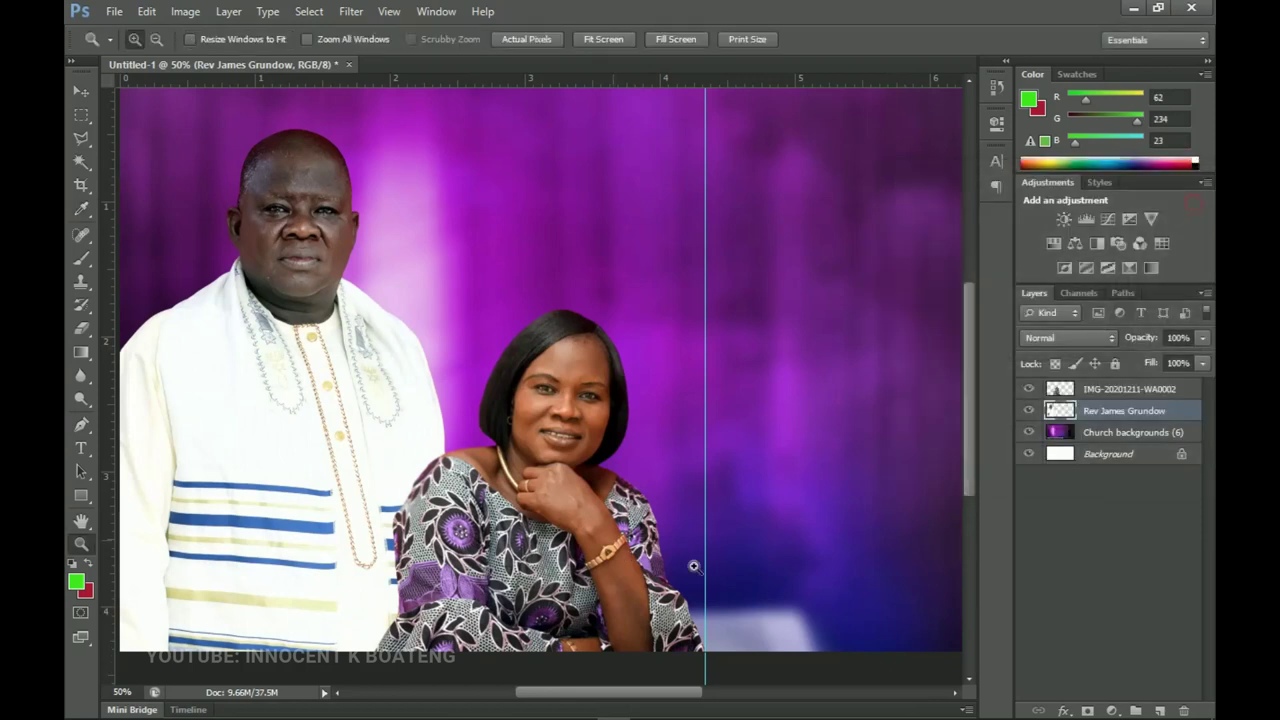
right_click(644, 440)
alt+click(652, 435)
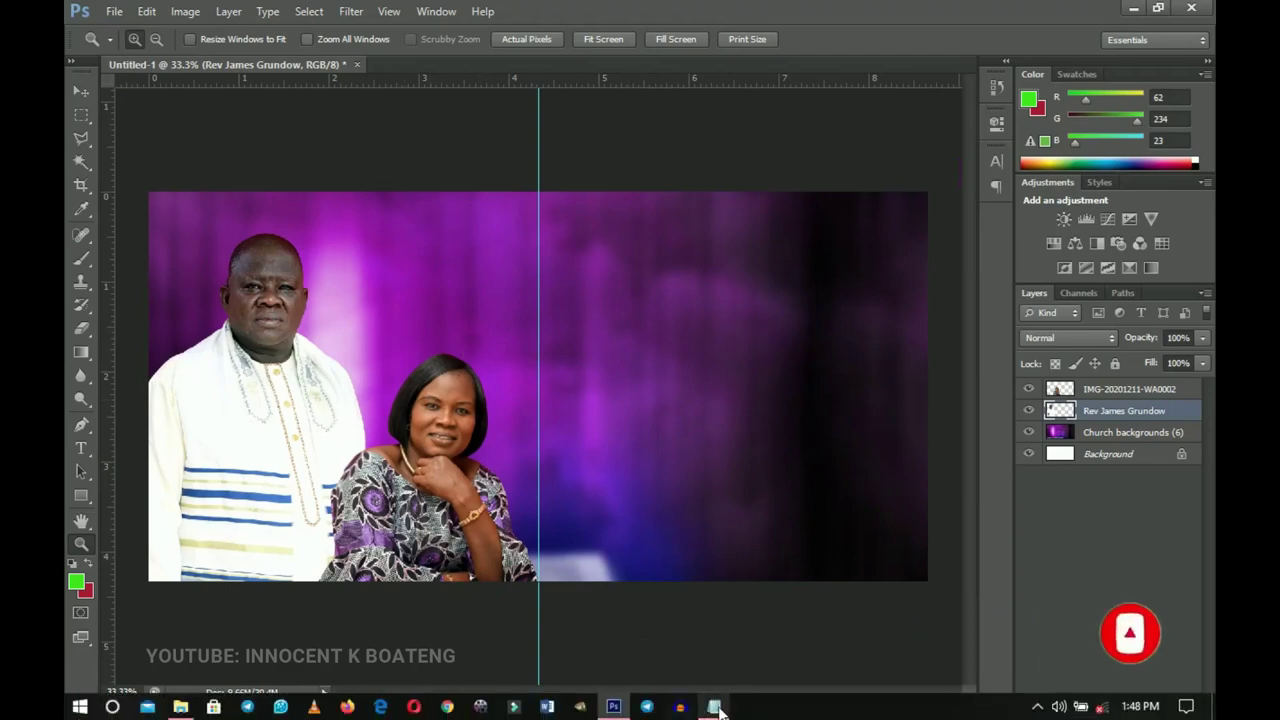
Step: Select the lines THE LIVING CHRIST FOUNDATION CHURCH and AFRANCHO ASSEMBLY in Notepad
click(714, 707)
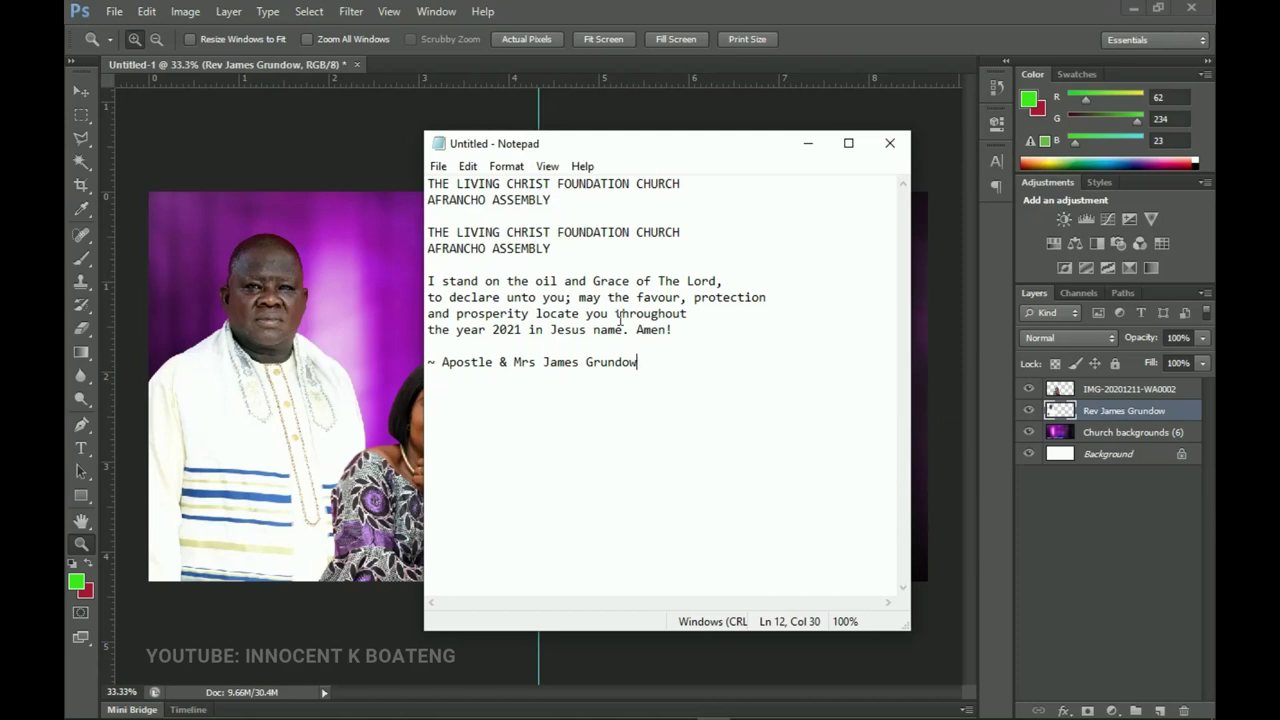
drag(593, 213, 392, 180)
key(ctrl+c)
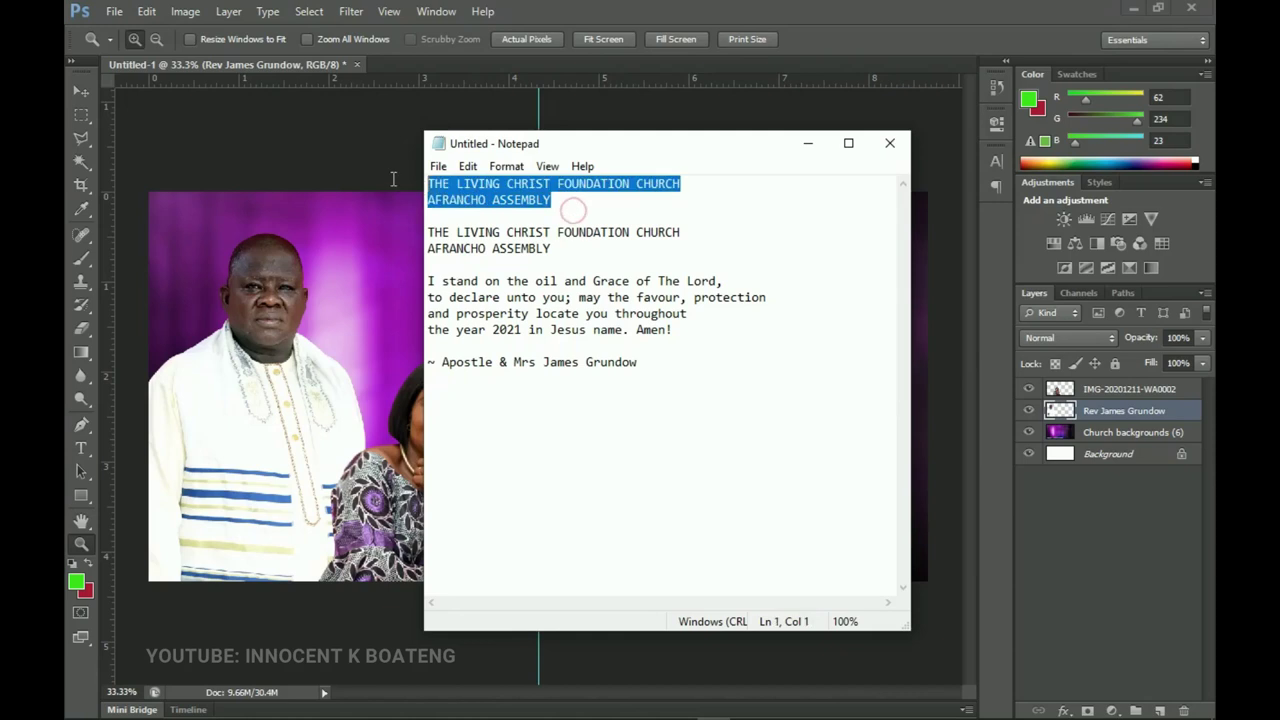
Step: Paste the church name as a text layer near the top, styled Poppins SemiBold
click(803, 145)
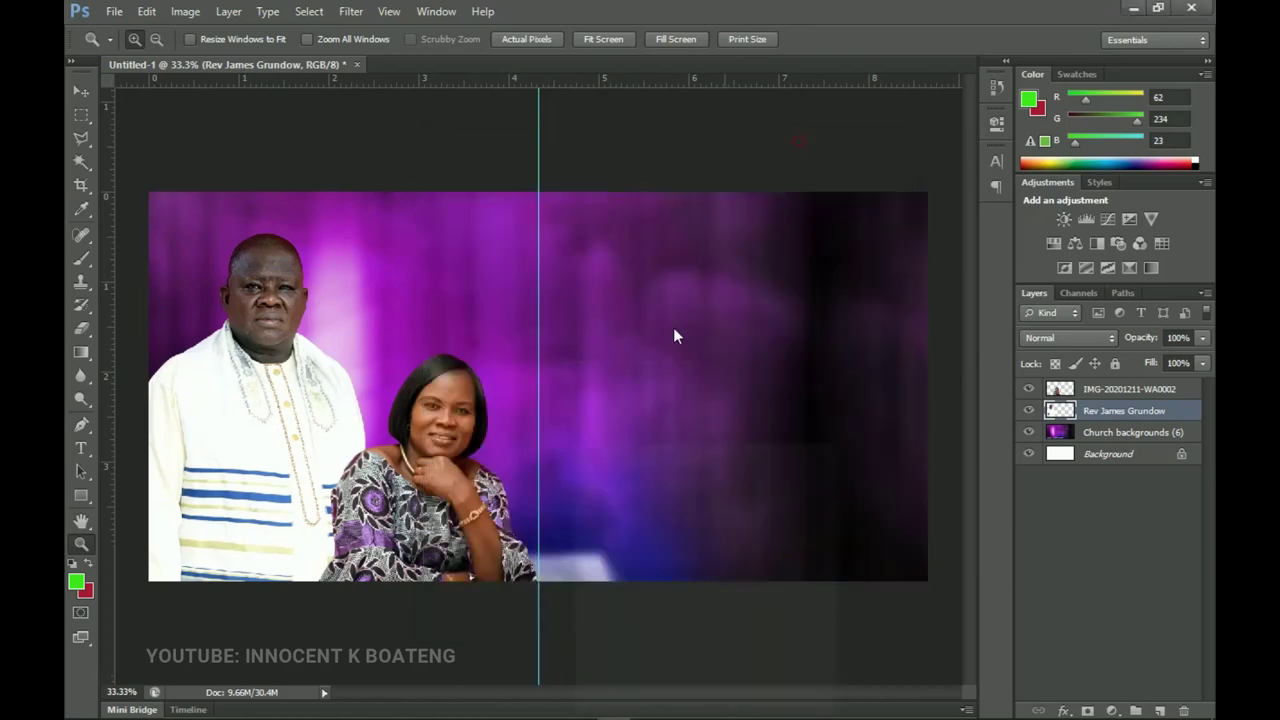
click(1101, 390)
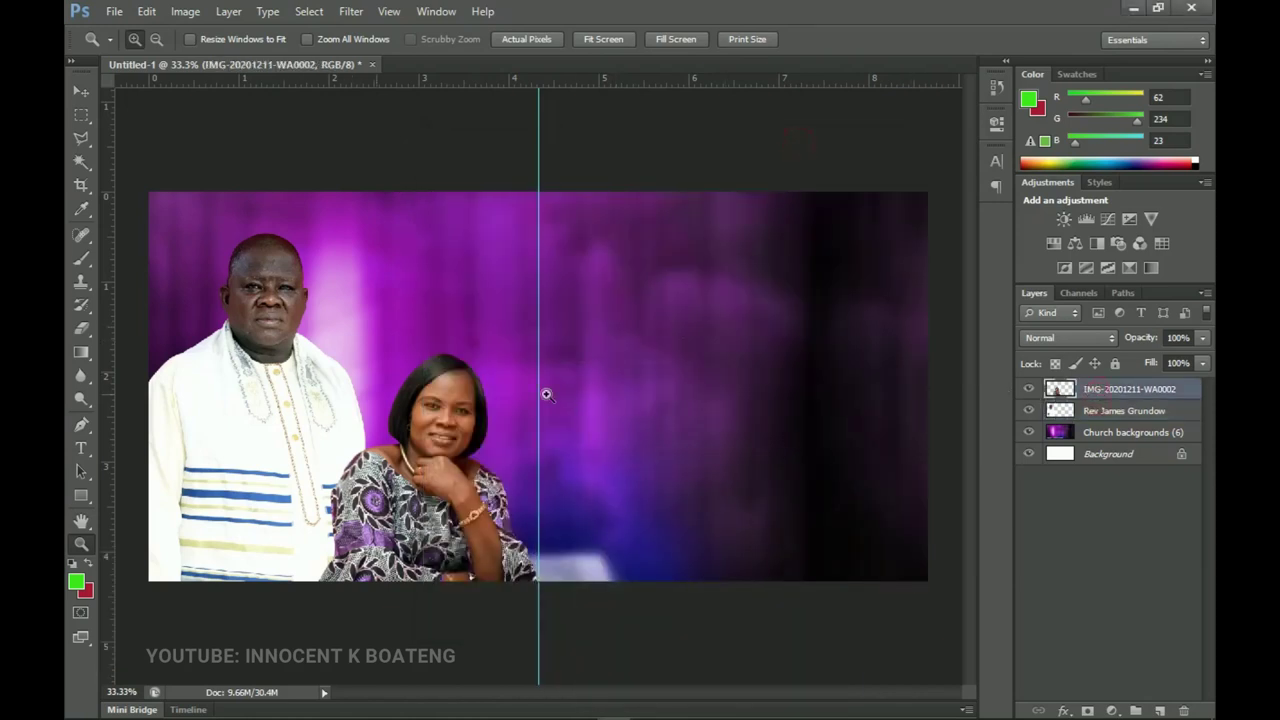
click(83, 455)
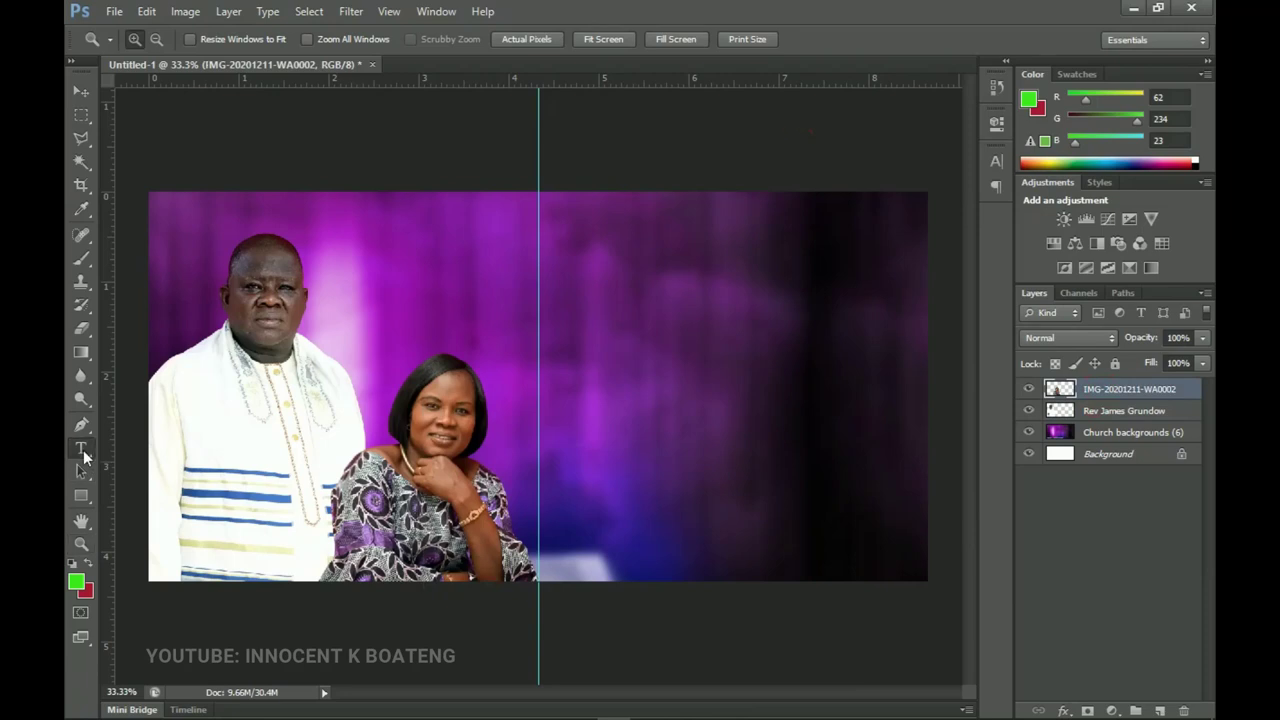
click(510, 234)
key(ctrl+v)
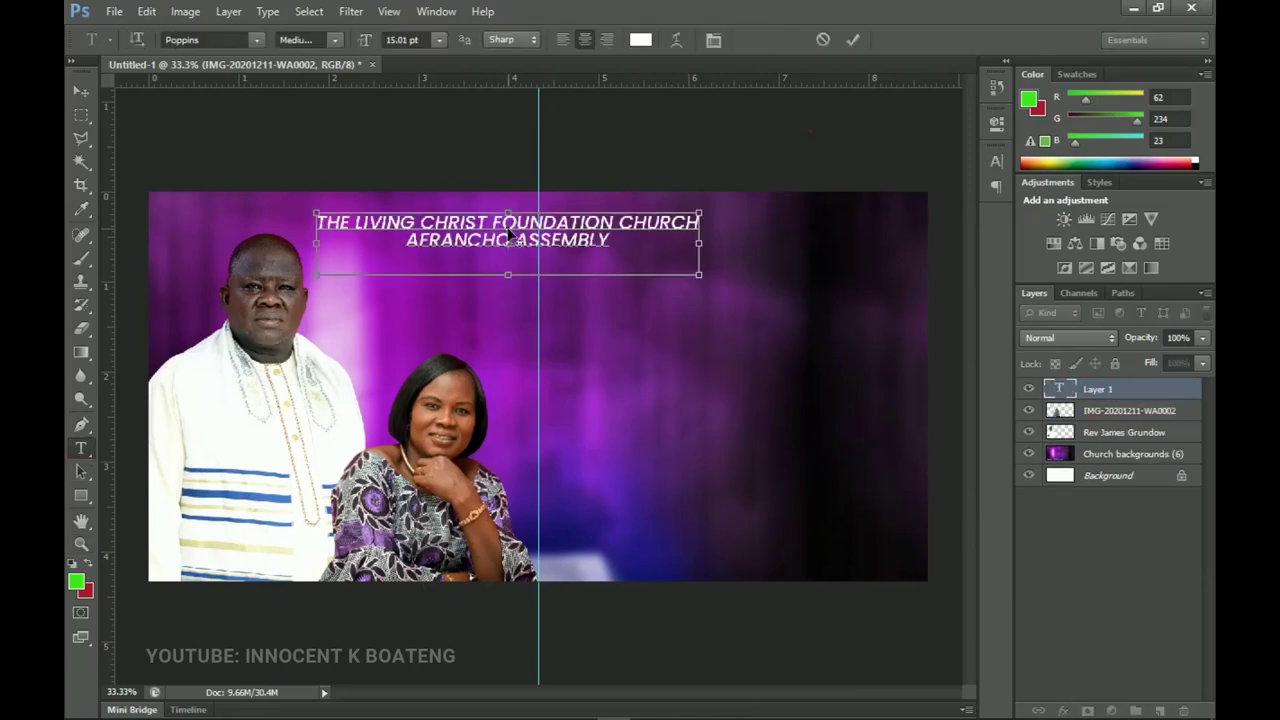
key(ctrl+a)
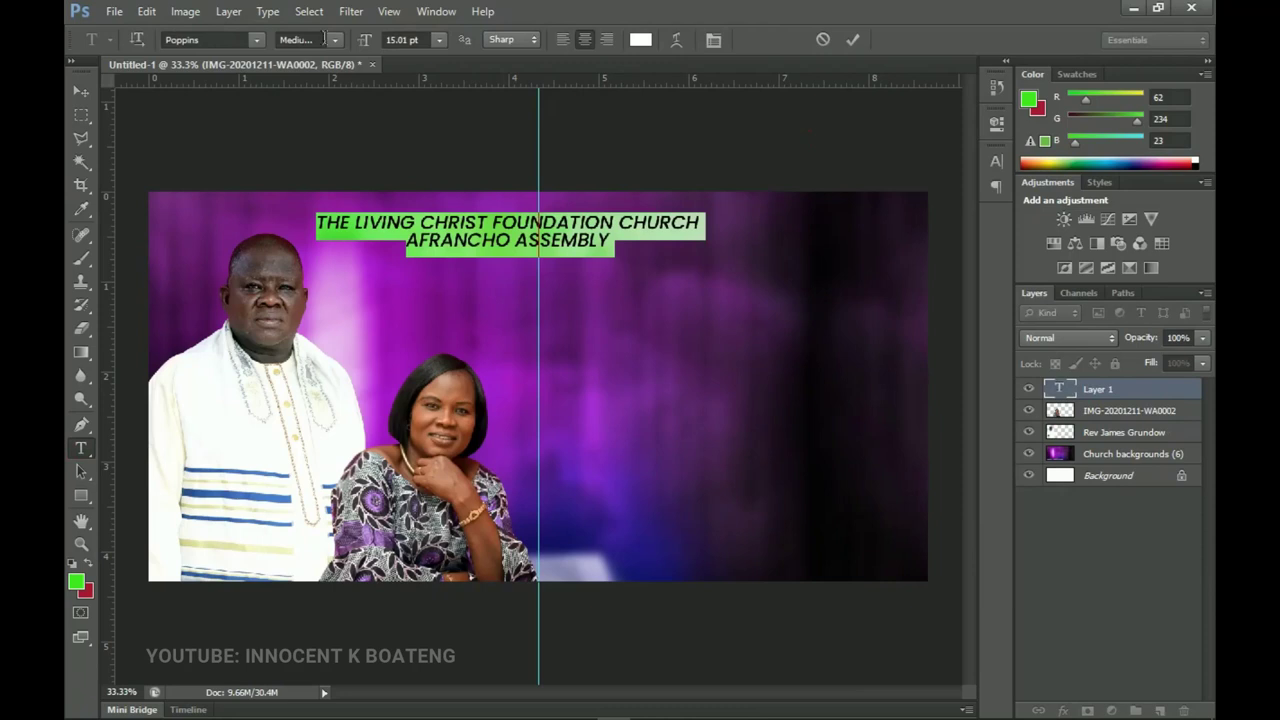
click(323, 40)
click(308, 87)
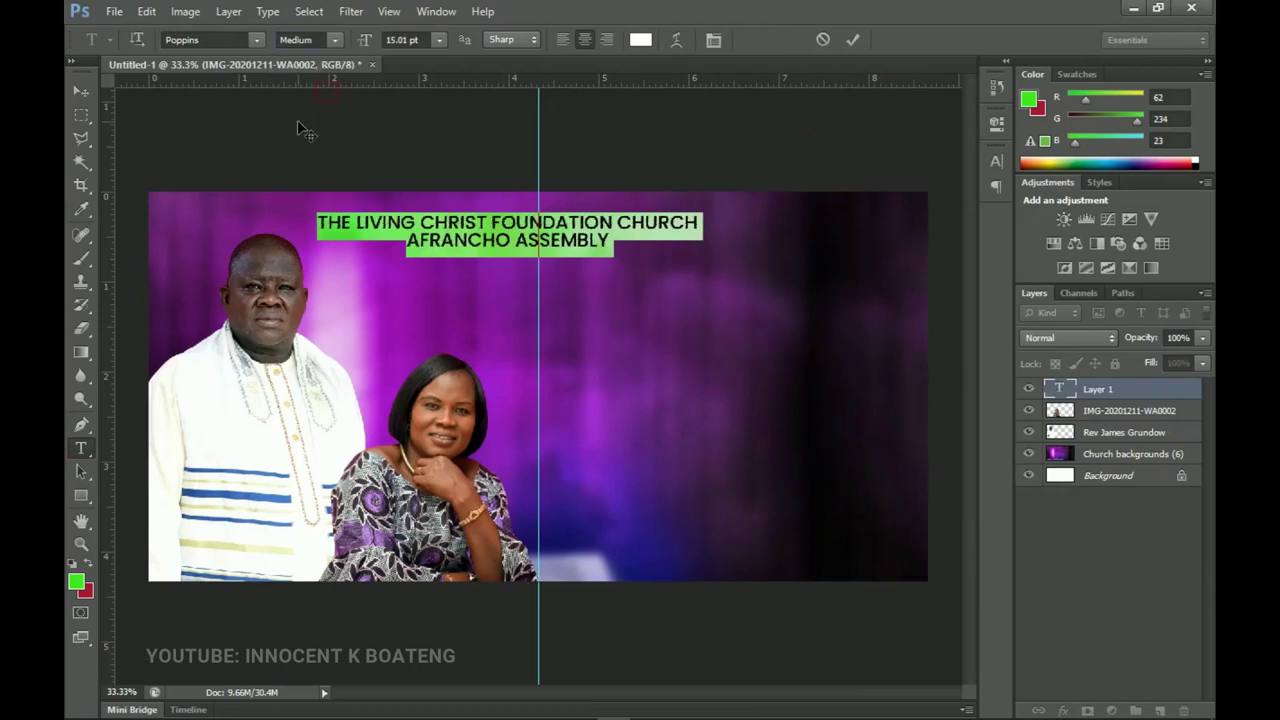
click(323, 40)
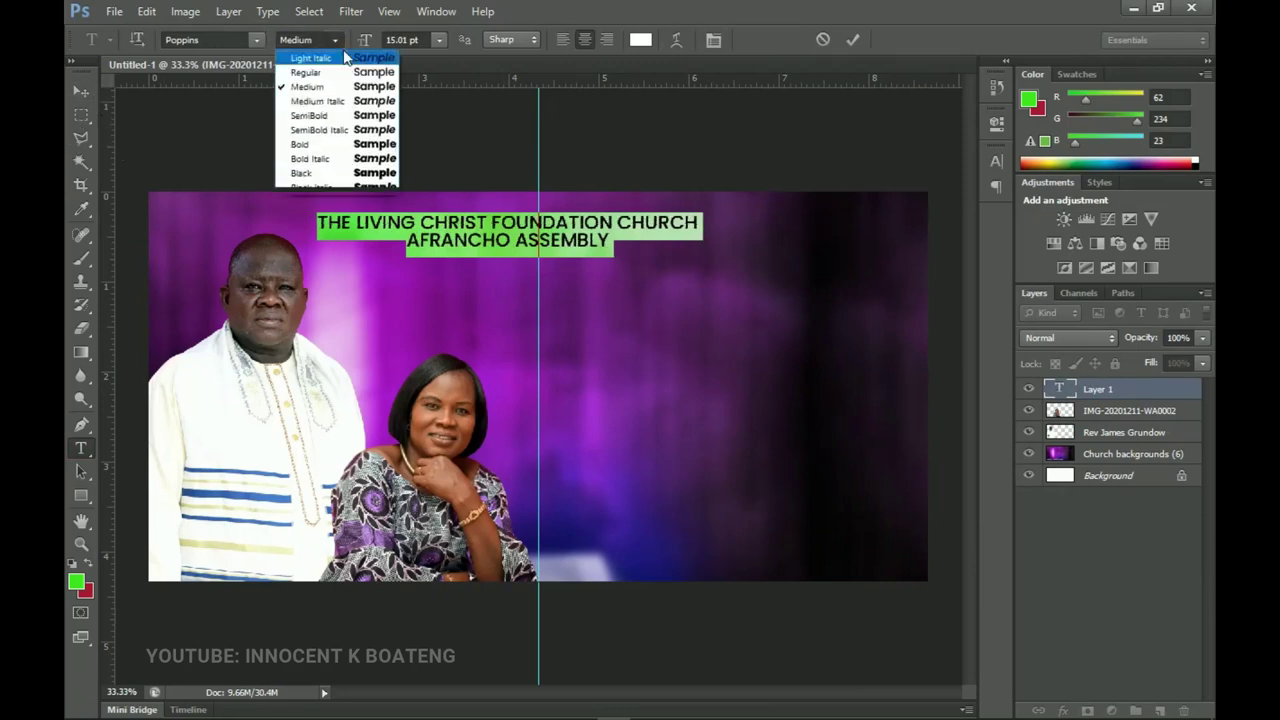
click(337, 110)
click(81, 90)
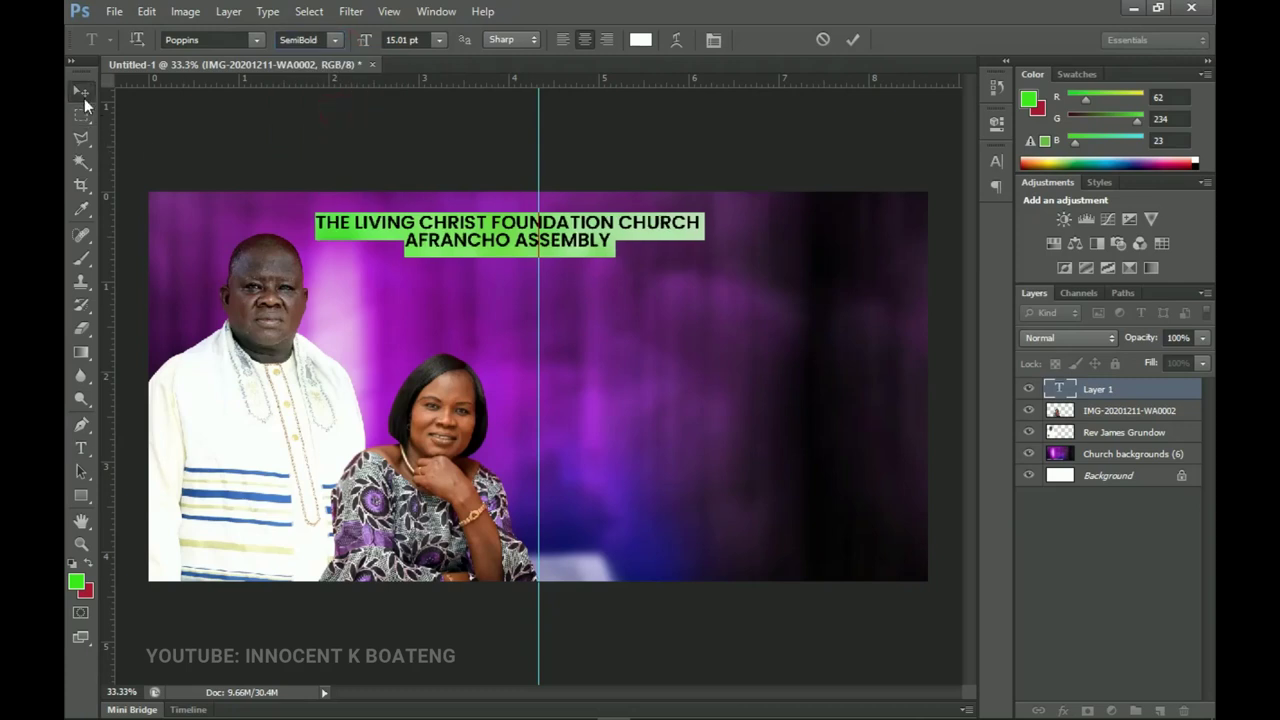
Step: Centre the church name title horizontally across the canvas
key(ctrl+a)
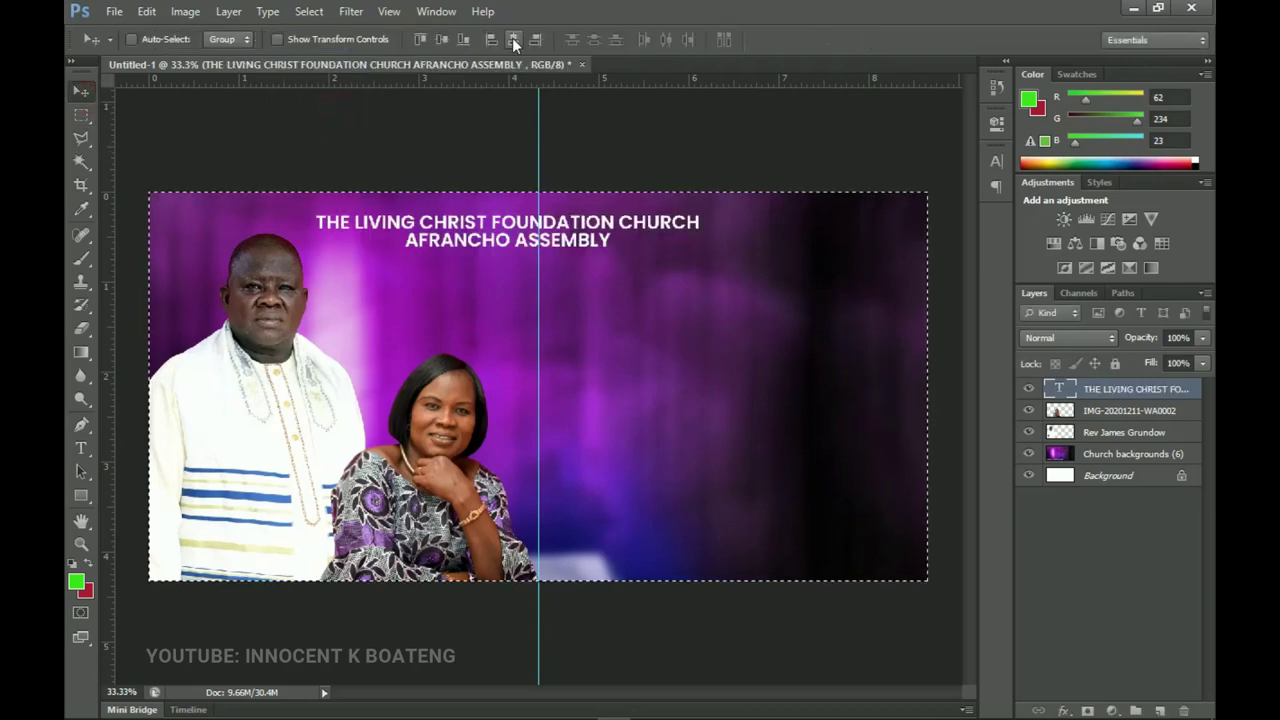
click(513, 41)
key(ctrl+d)
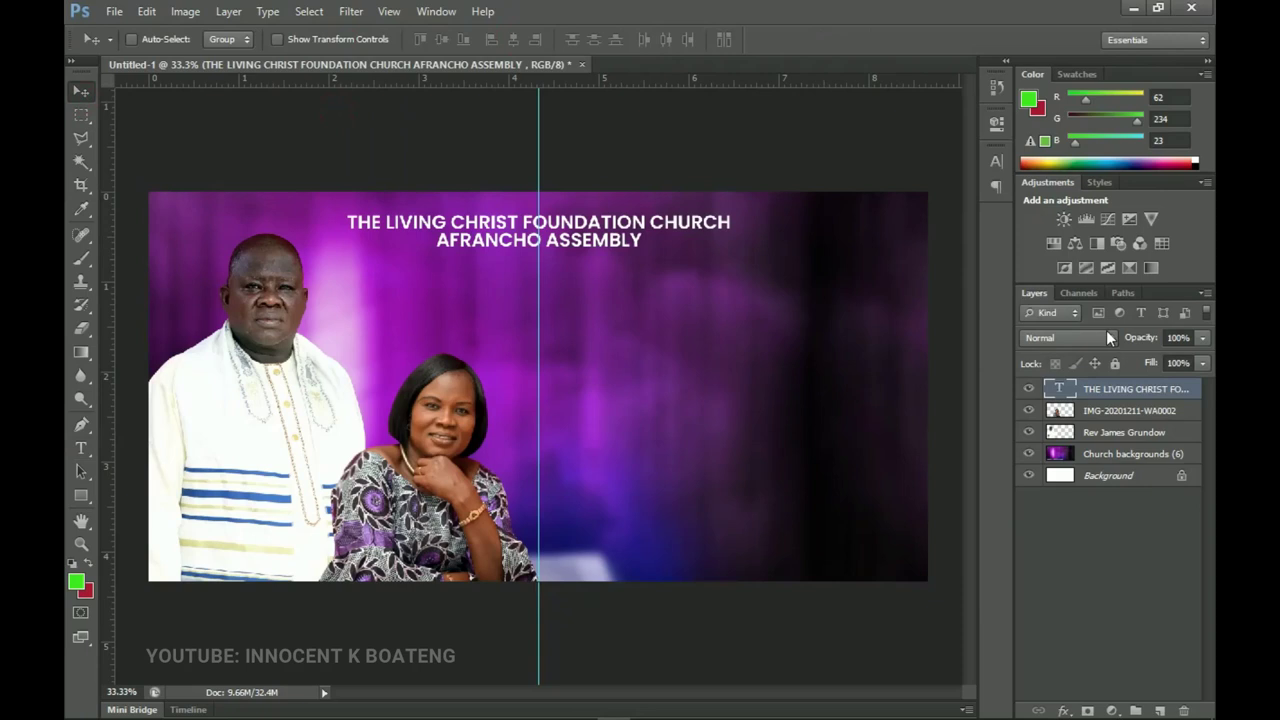
click(1114, 456)
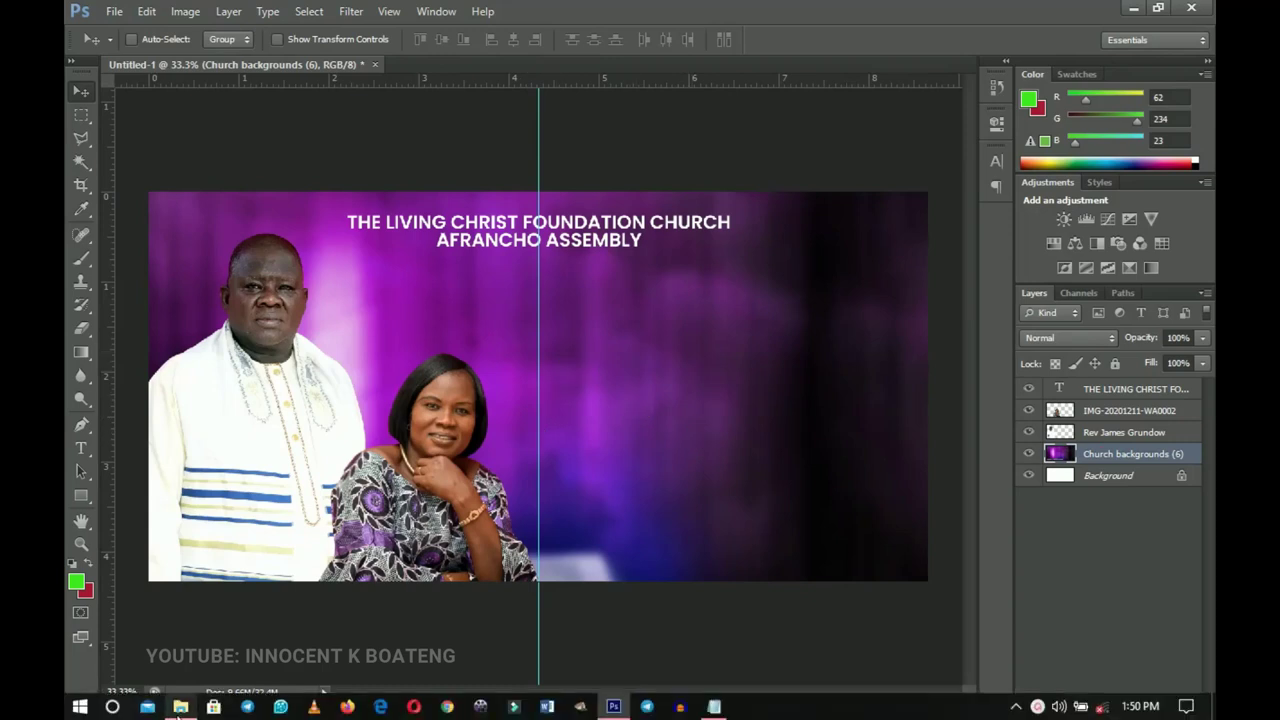
Step: Place the oil_pouring photo into the banner, scaled down and positioned at the right
click(180, 709)
drag(650, 231, 703, 425)
drag(646, 367, 772, 330)
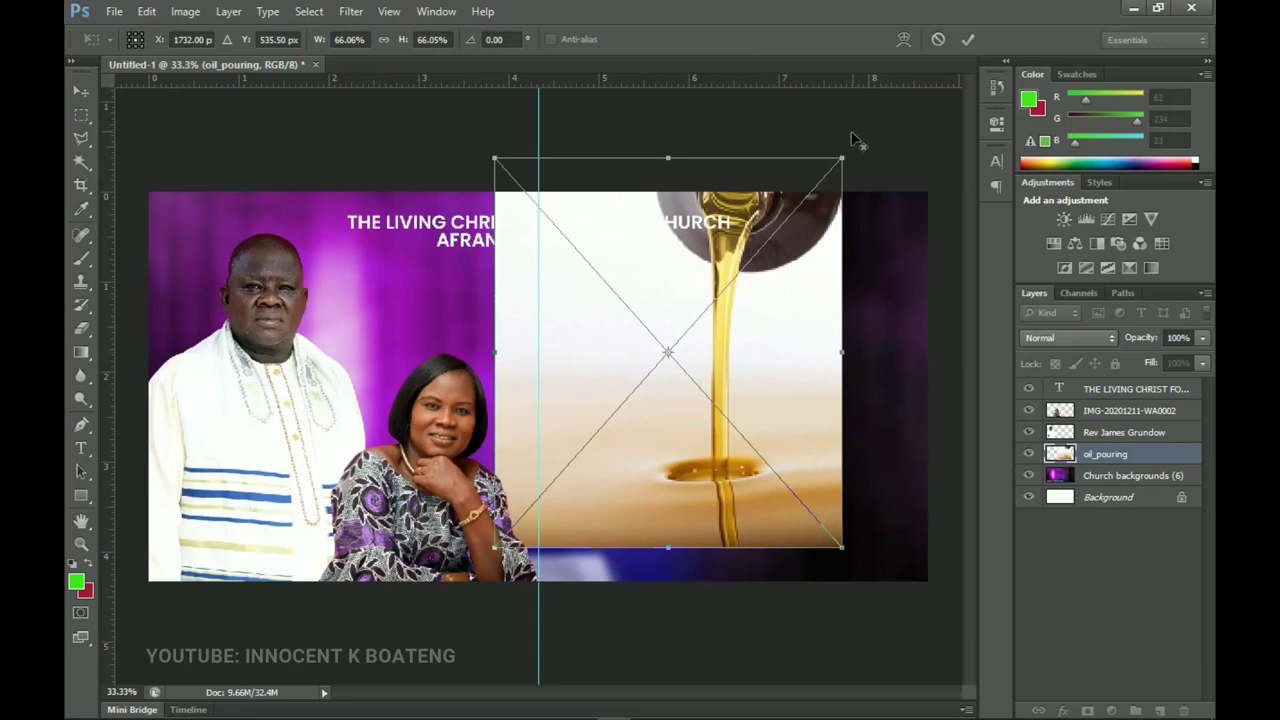
drag(848, 150, 821, 178)
drag(819, 520, 816, 509)
double_click(786, 416)
drag(772, 340, 788, 342)
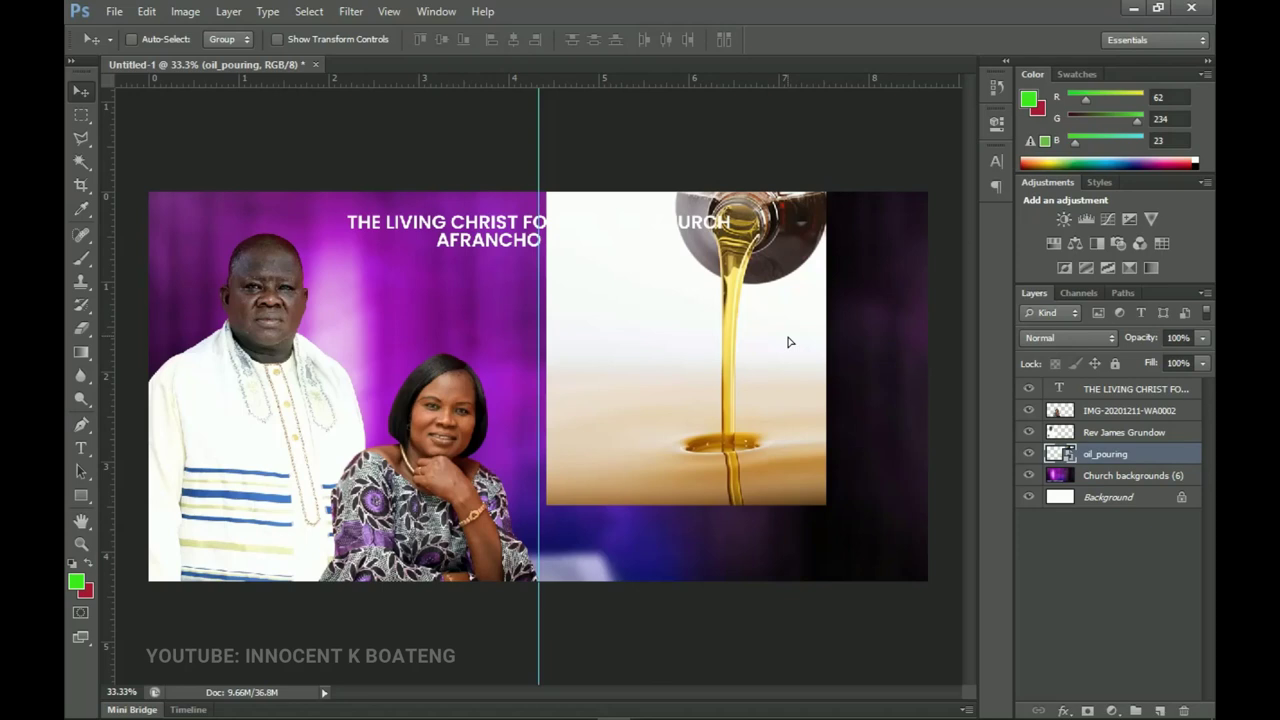
Step: Rasterize the oil_pouring layer, desaturate it, and set its blend mode to Soft Light
right_click(1110, 463)
click(977, 278)
key(ctrl+shift+u)
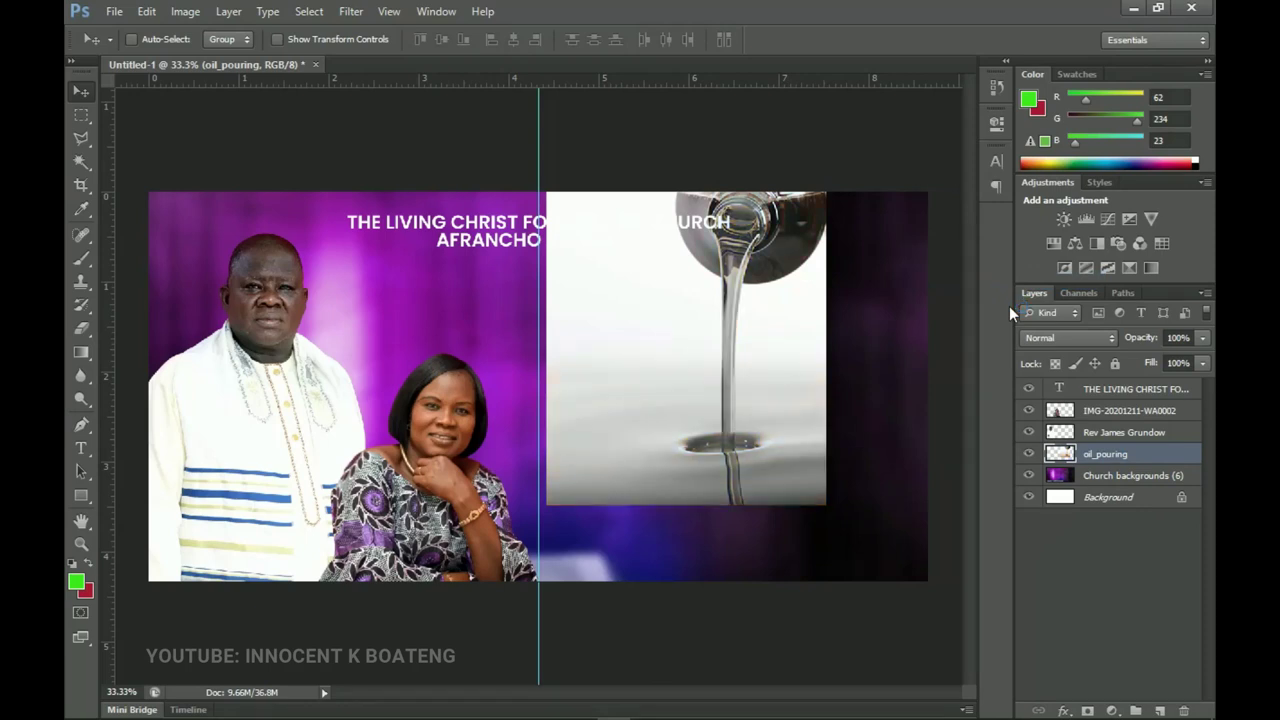
click(1060, 338)
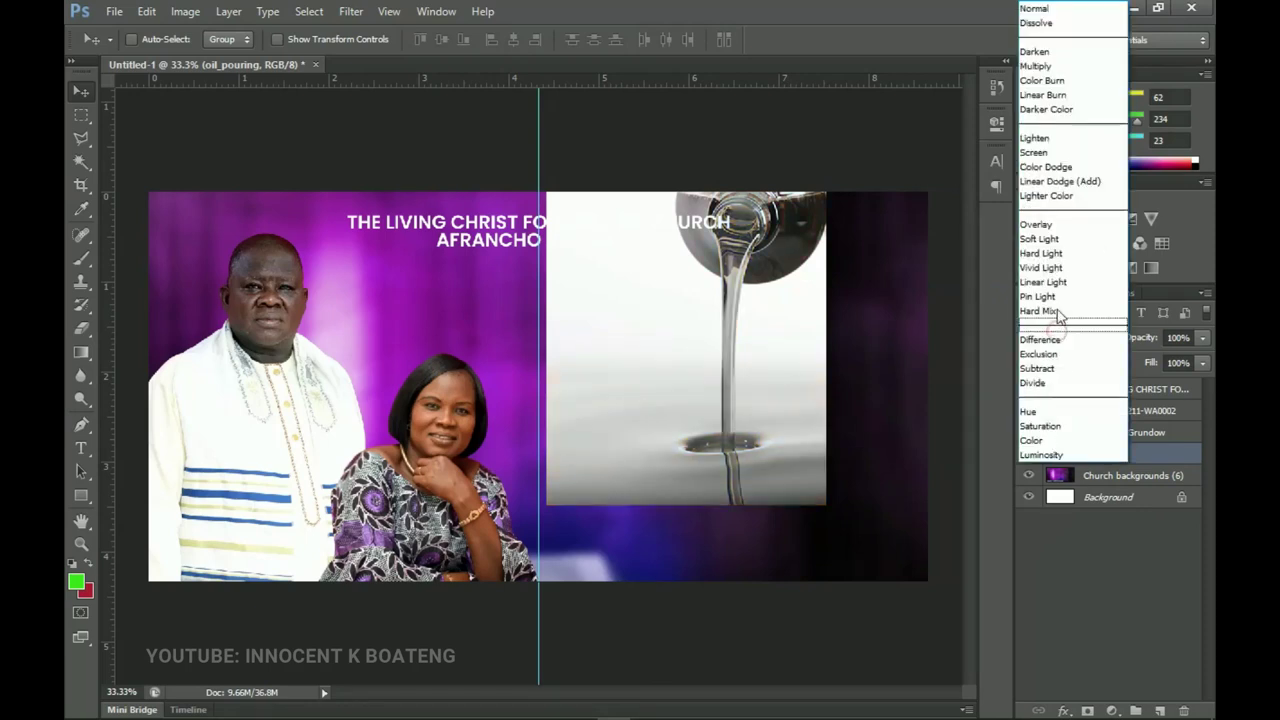
click(1059, 227)
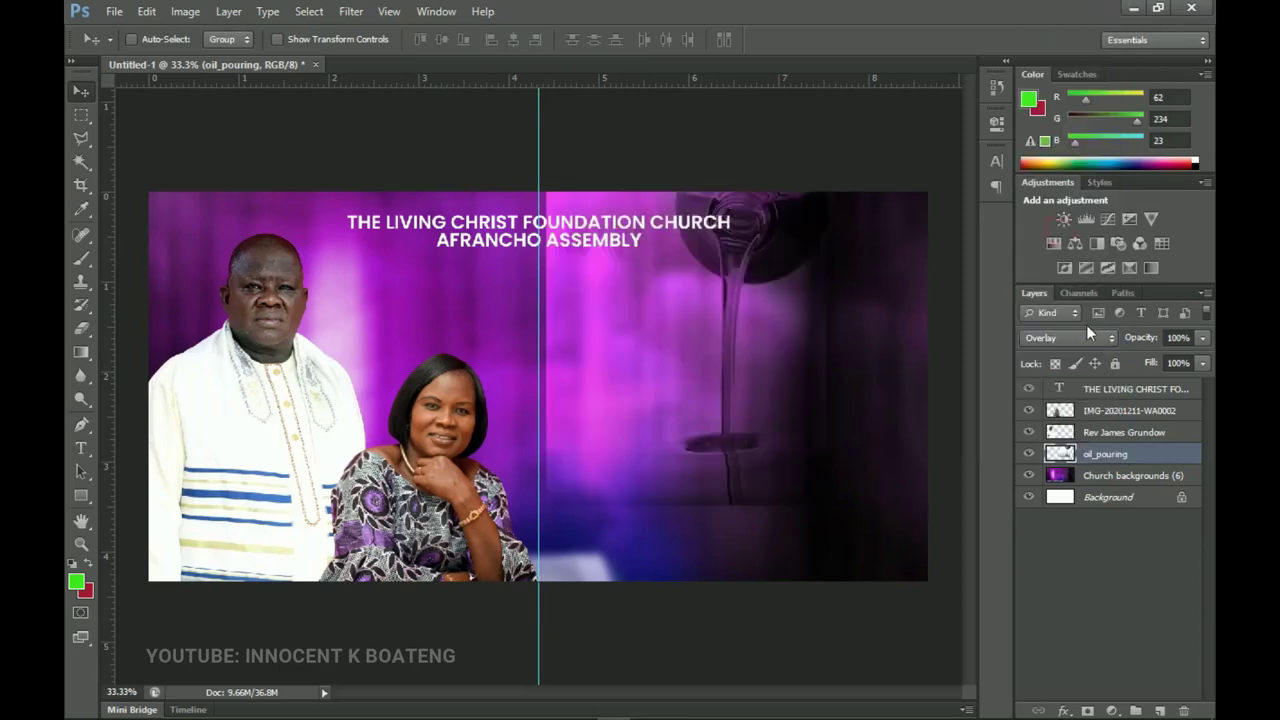
click(1084, 336)
click(1040, 235)
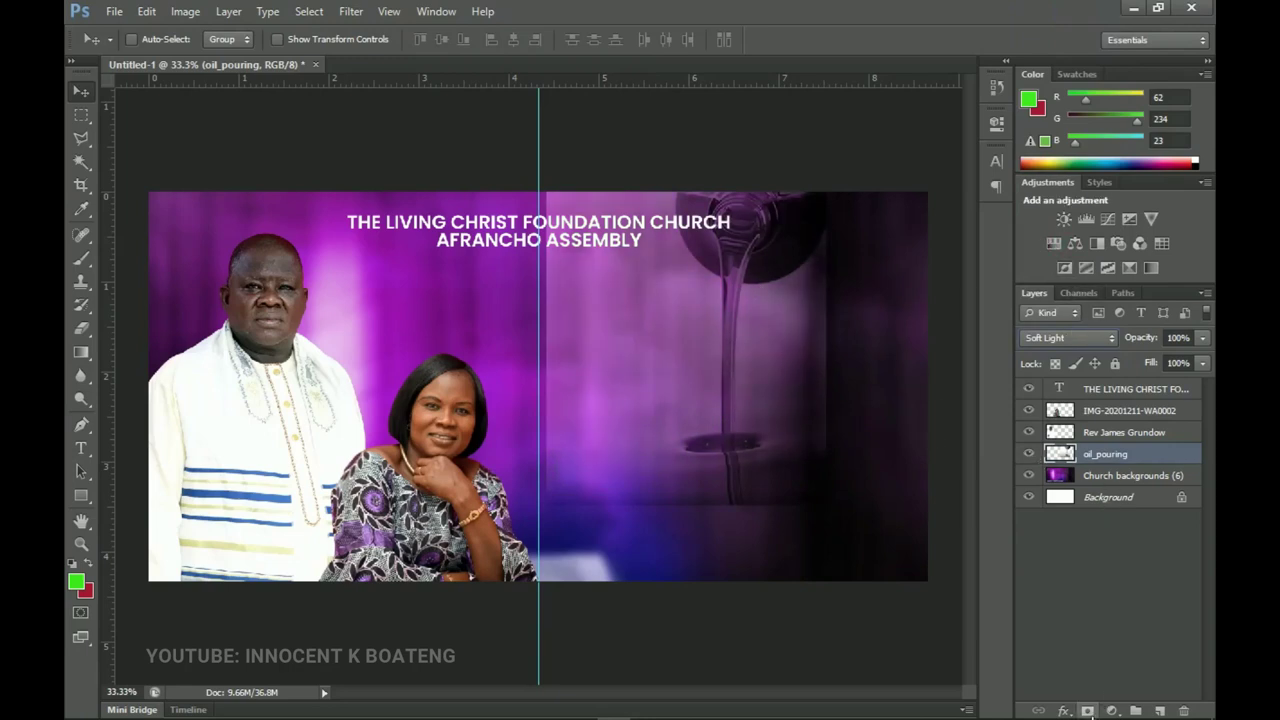
Step: Add a layer mask to oil_pouring and paint black beside the woman and at the lower right
click(1087, 711)
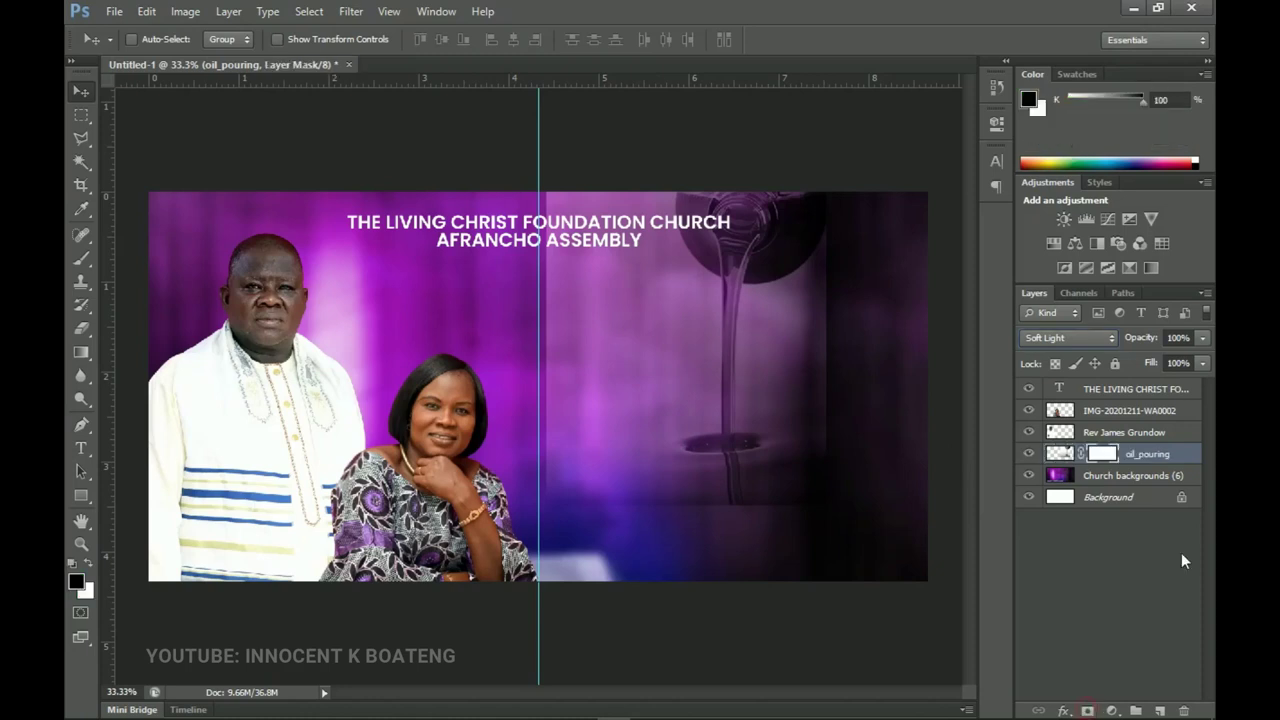
key(b)
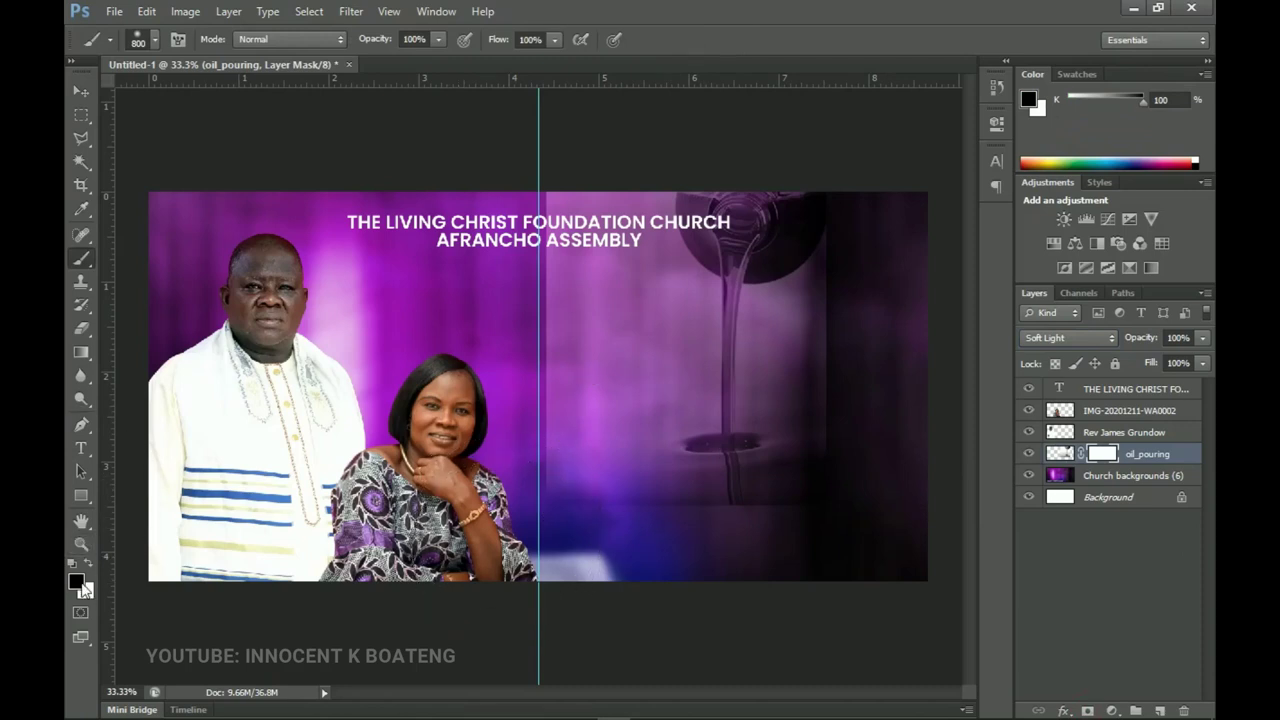
mouse_move(586, 586)
mouse_down()
mouse_move(586, 557)
mouse_move(603, 545)
mouse_up()
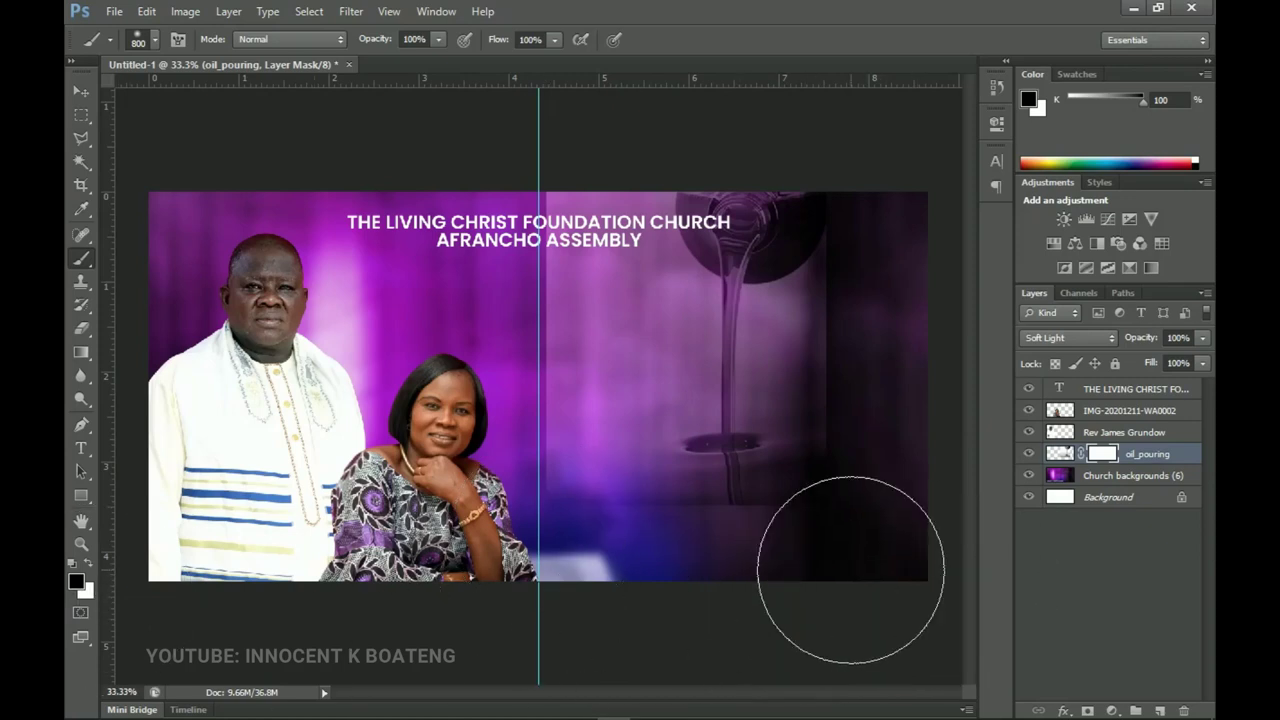
key(bracketleft)
mouse_move(841, 549)
mouse_down()
mouse_move(839, 630)
mouse_move(893, 621)
mouse_move(837, 629)
mouse_move(835, 569)
mouse_move(655, 571)
mouse_move(592, 511)
mouse_move(578, 447)
mouse_move(517, 391)
mouse_move(525, 215)
mouse_move(548, 233)
mouse_move(579, 457)
mouse_move(813, 537)
mouse_move(825, 454)
mouse_move(933, 275)
mouse_move(898, 346)
mouse_move(882, 297)
mouse_move(878, 423)
mouse_move(833, 568)
mouse_move(855, 496)
mouse_move(848, 537)
mouse_up()
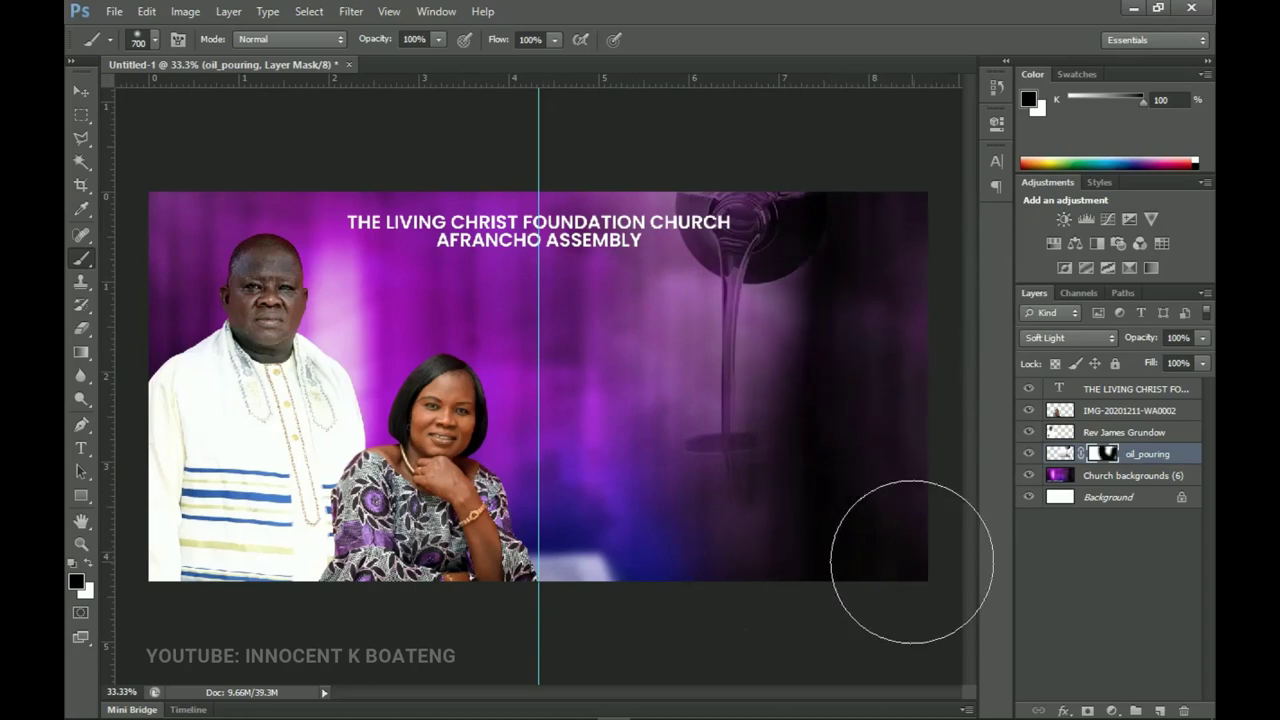
Step: Apply a Drop Shadow of size 40 to the church name title layer through Blending Options
click(1138, 390)
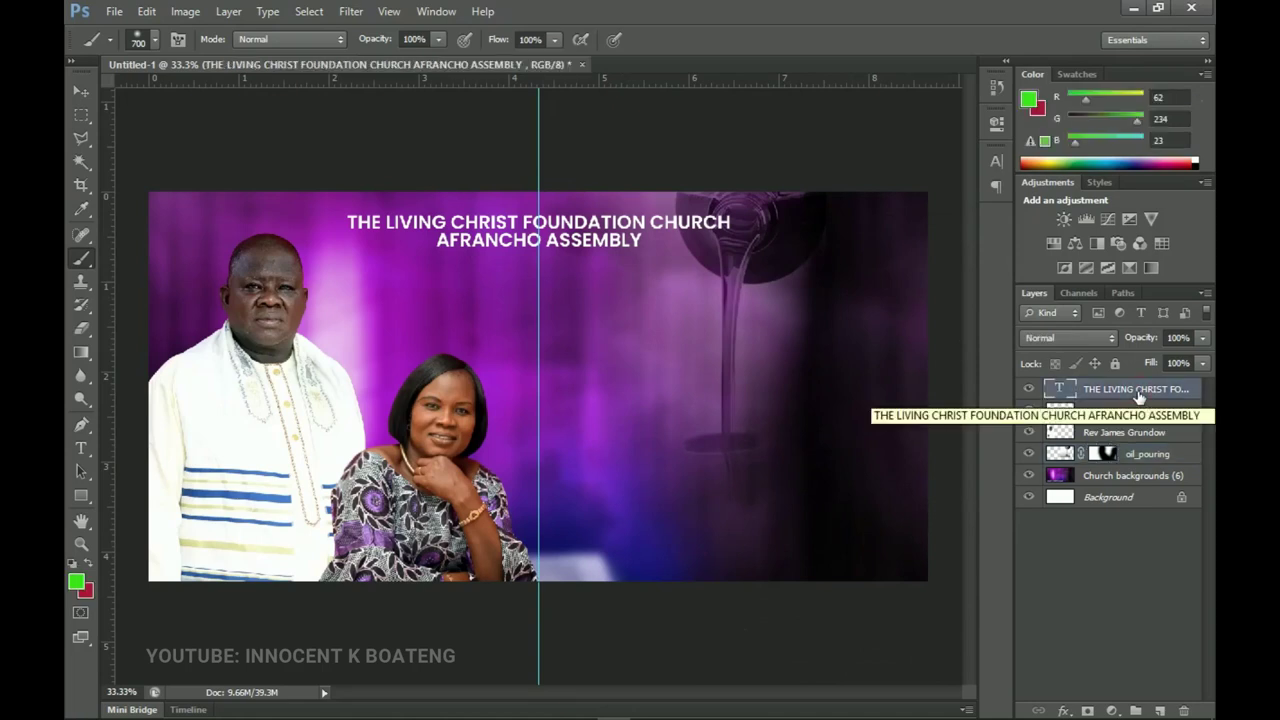
right_click(1138, 397)
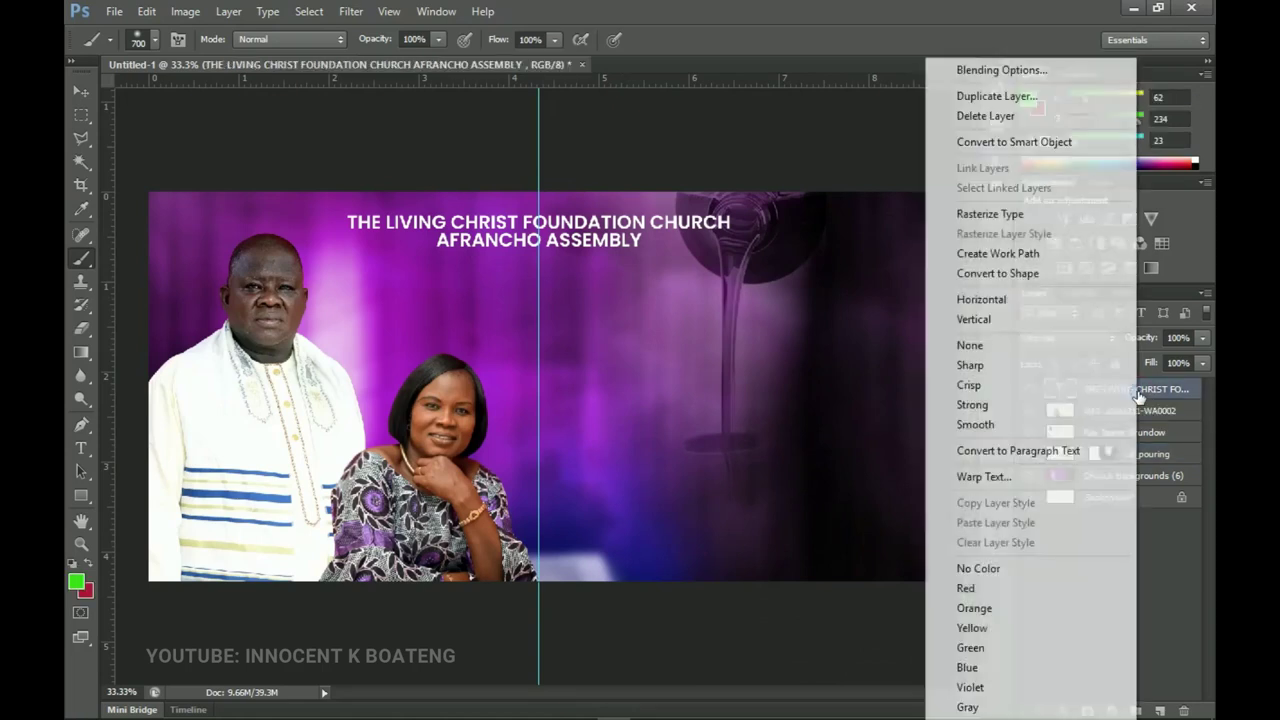
click(1006, 78)
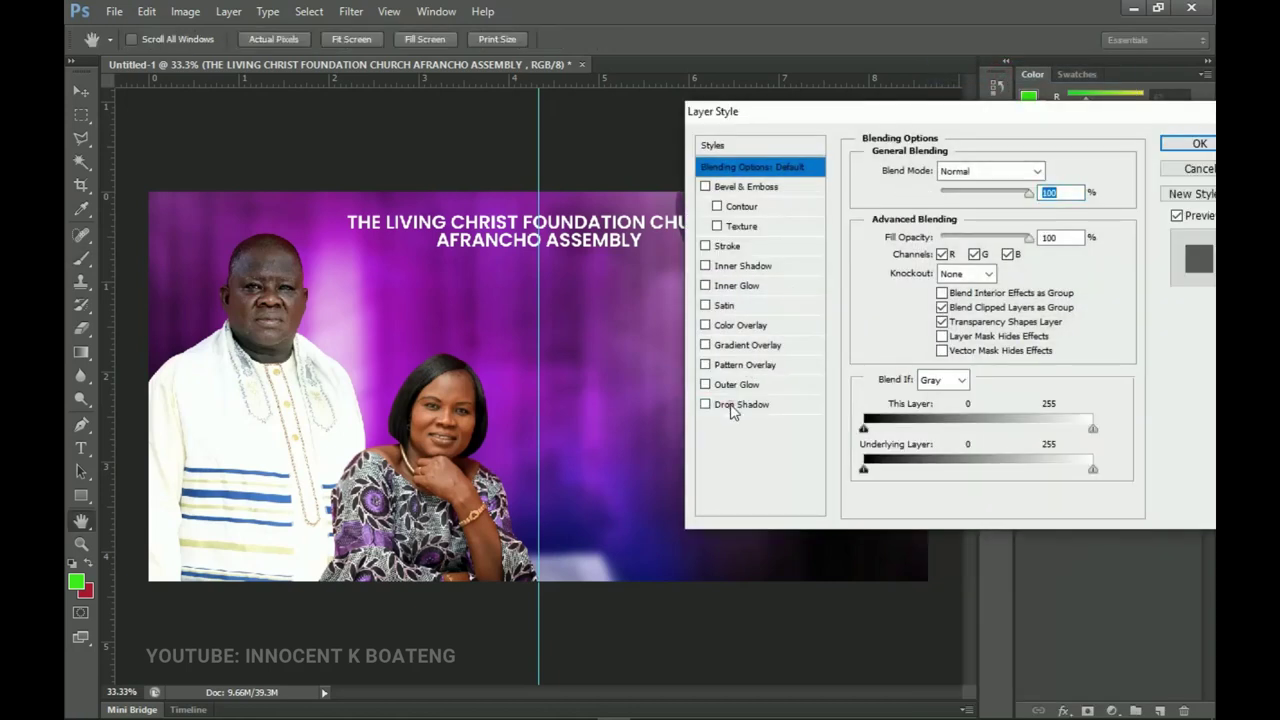
click(731, 406)
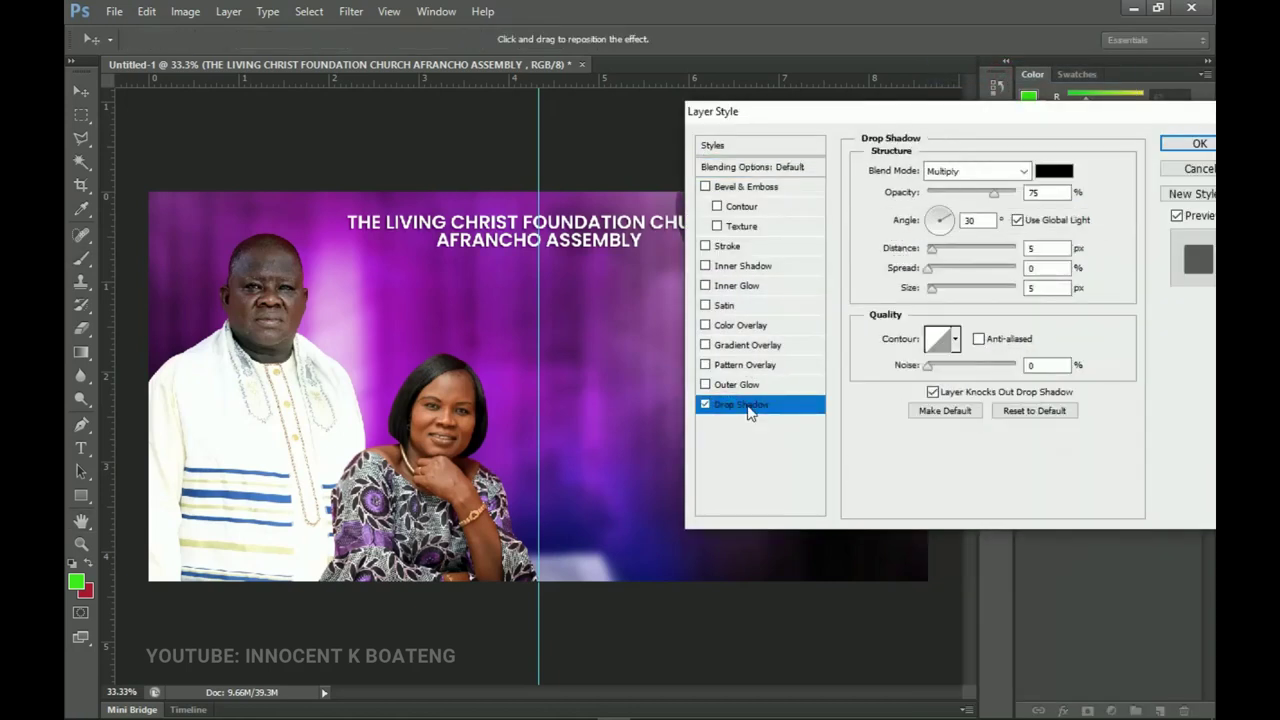
drag(935, 295, 947, 291)
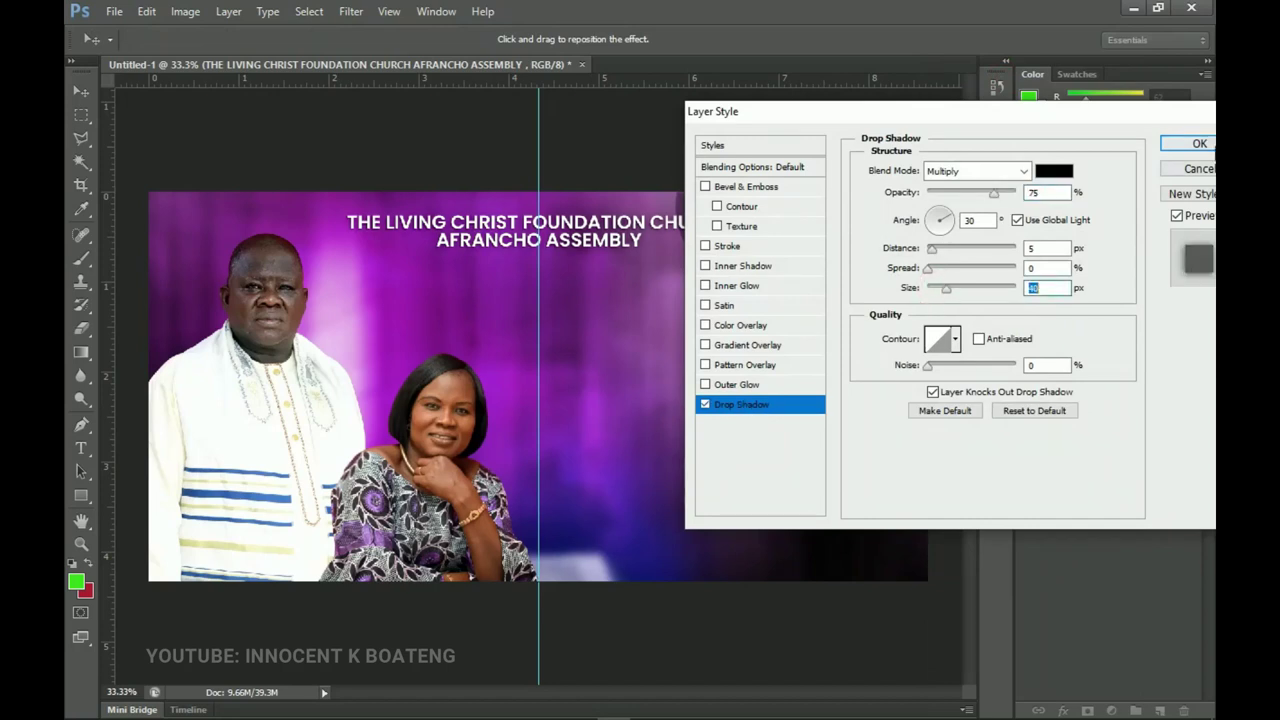
click(1199, 143)
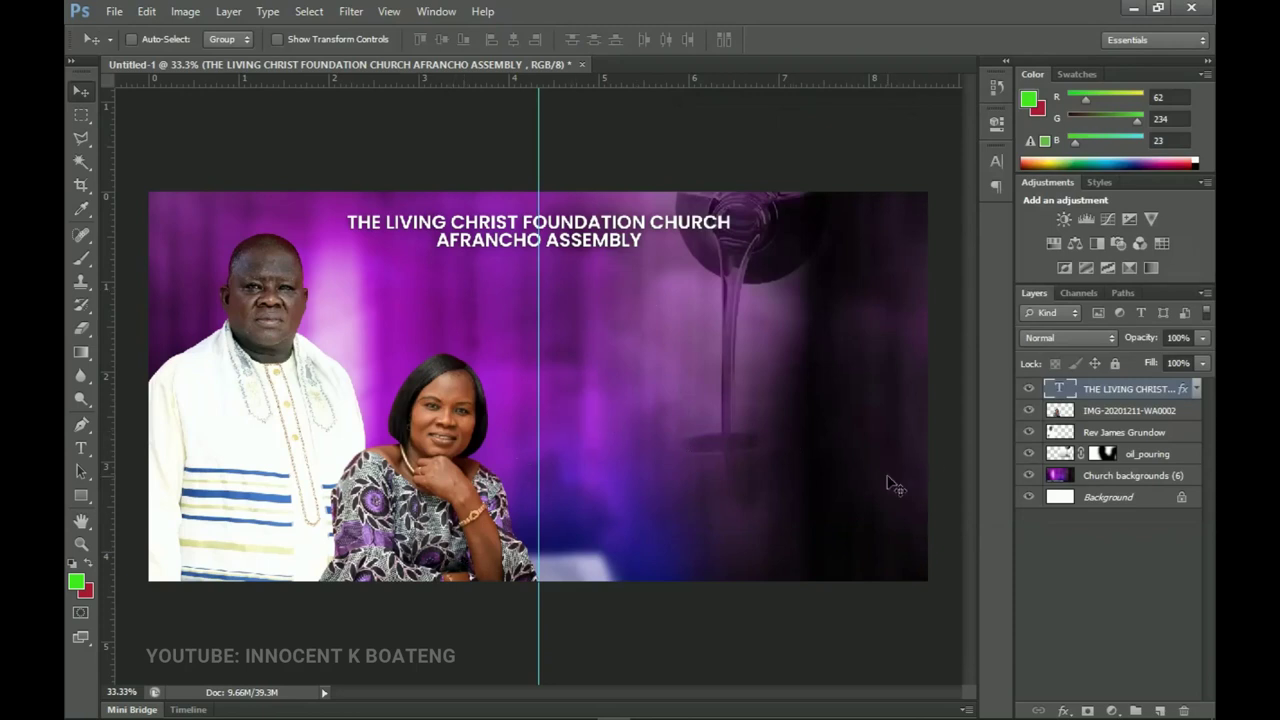
Step: Type 'Declaration' on the banner's right half and set it in Aston Script
mouse_move(646, 690)
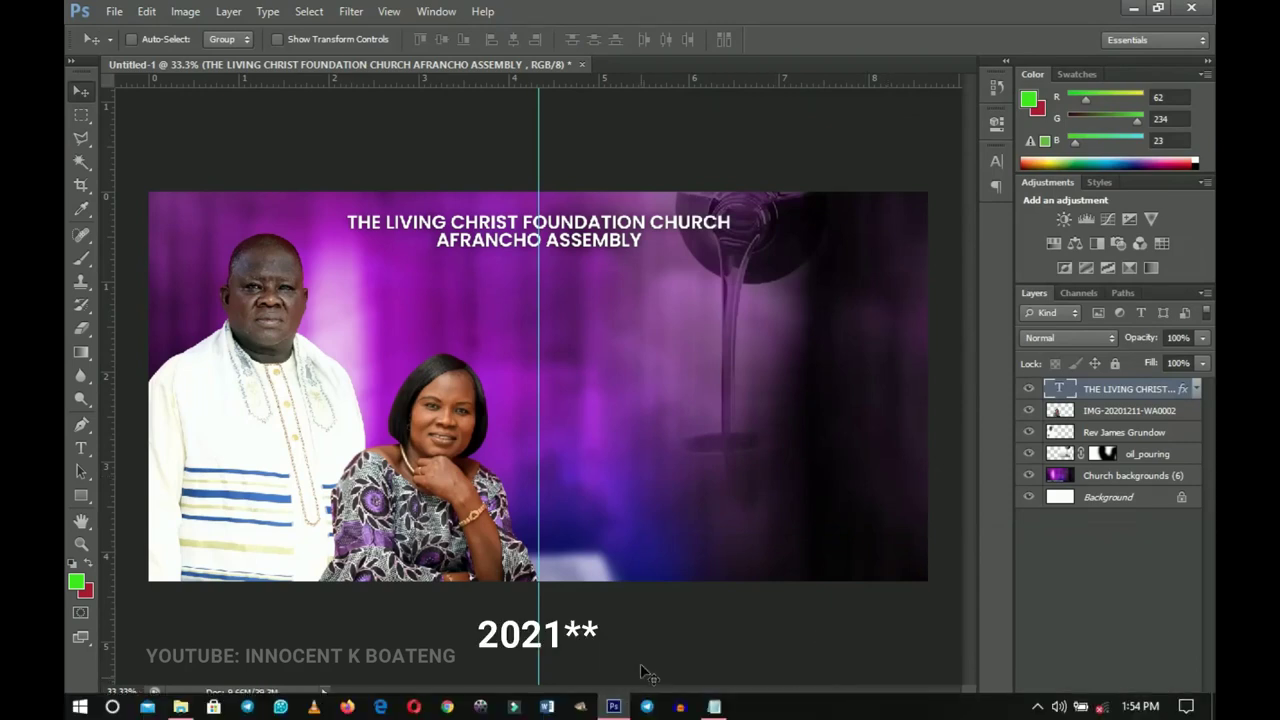
click(714, 706)
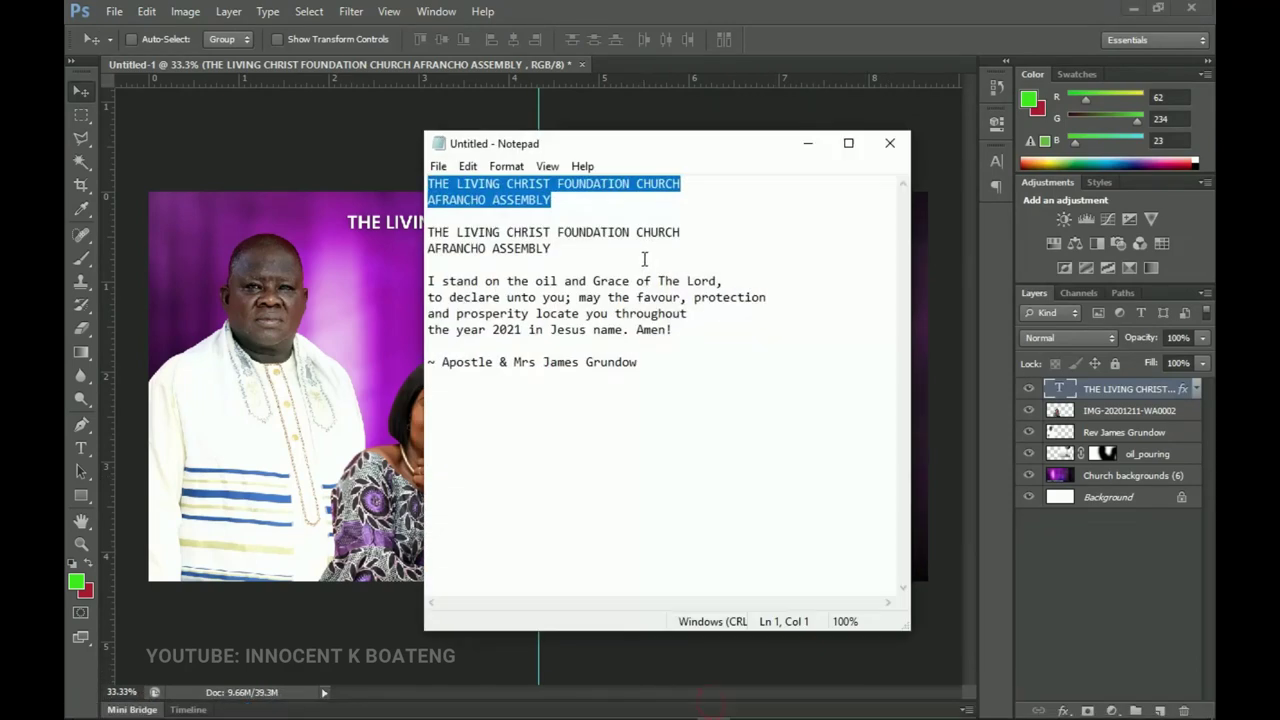
click(408, 394)
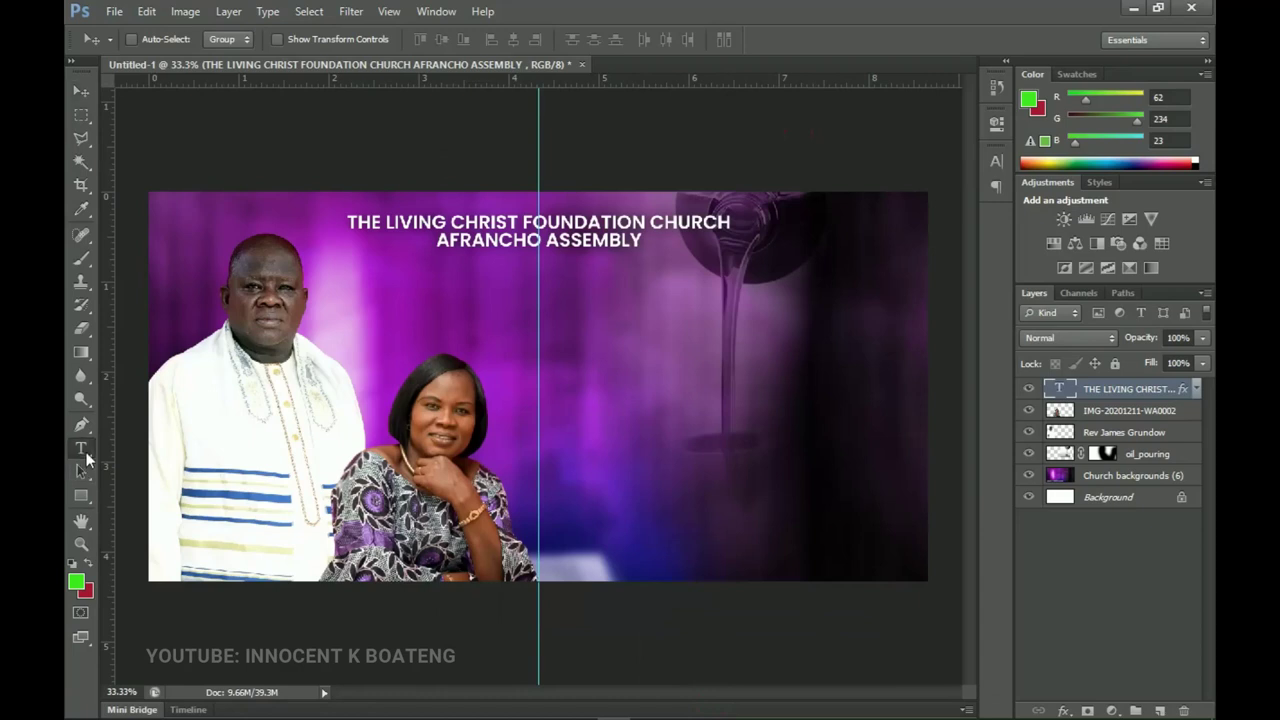
key(t)
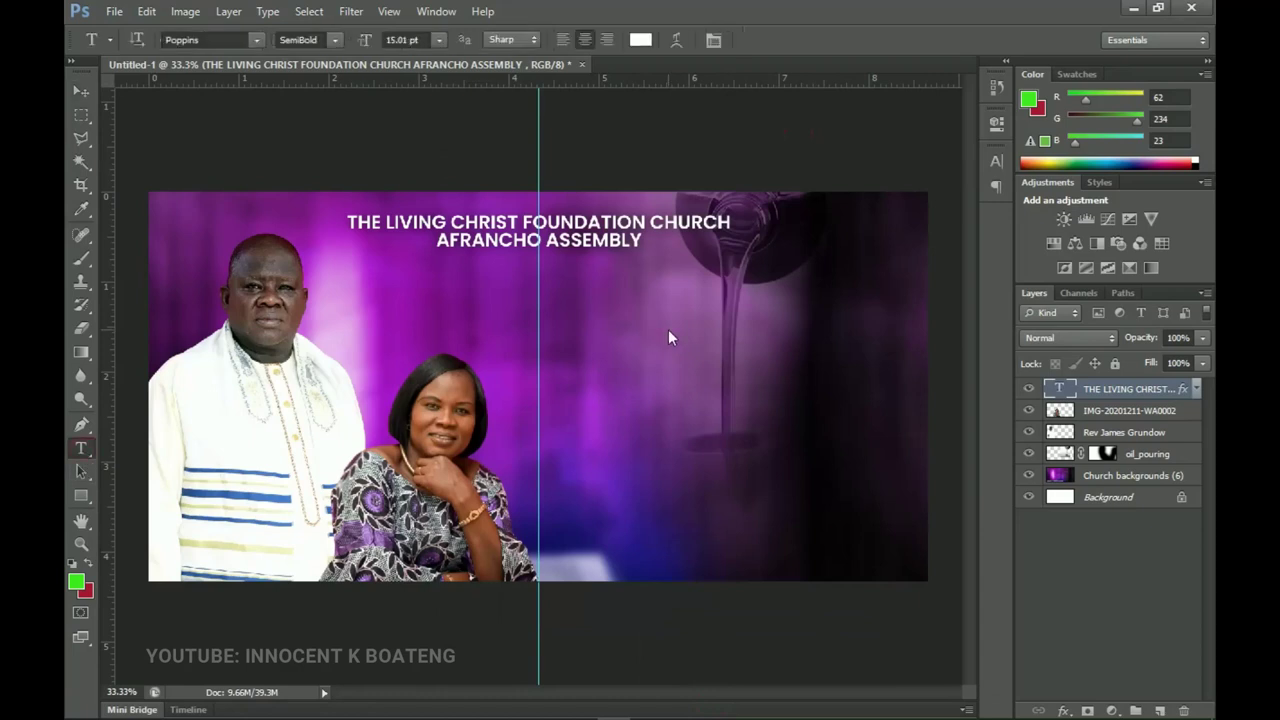
click(668, 325)
text(Declaration)
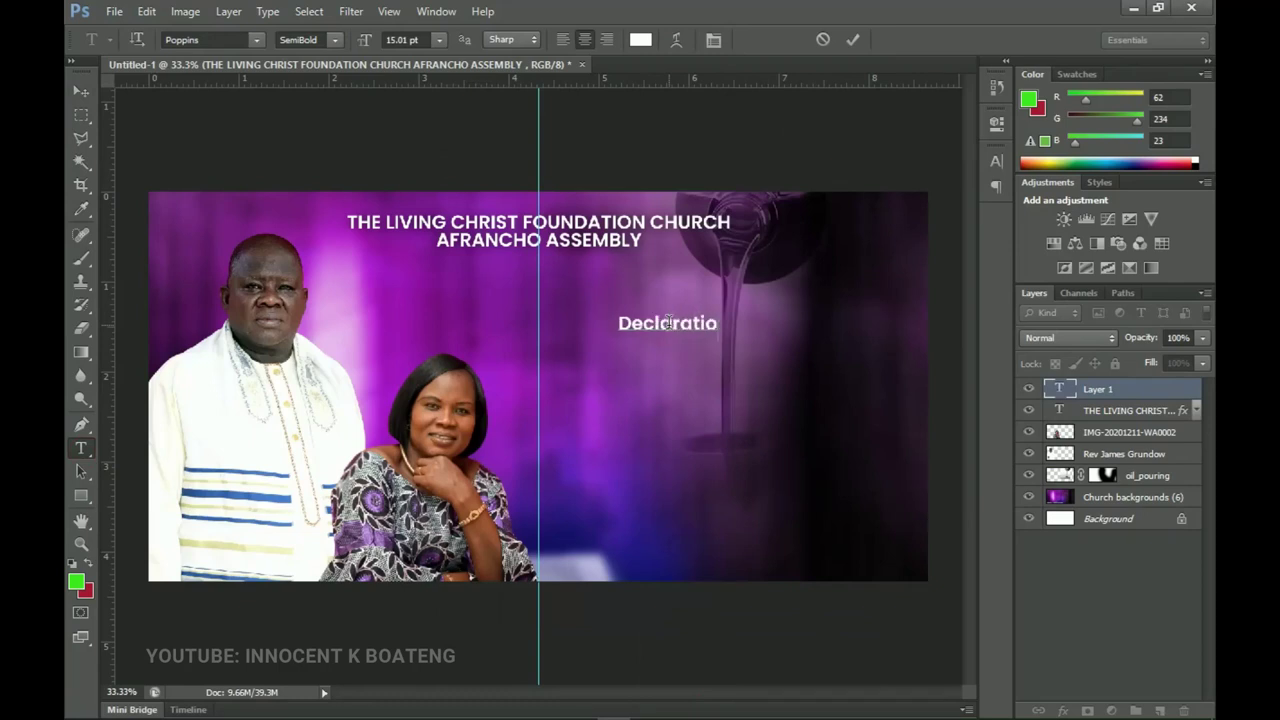
key(ctrl+a)
click(213, 39)
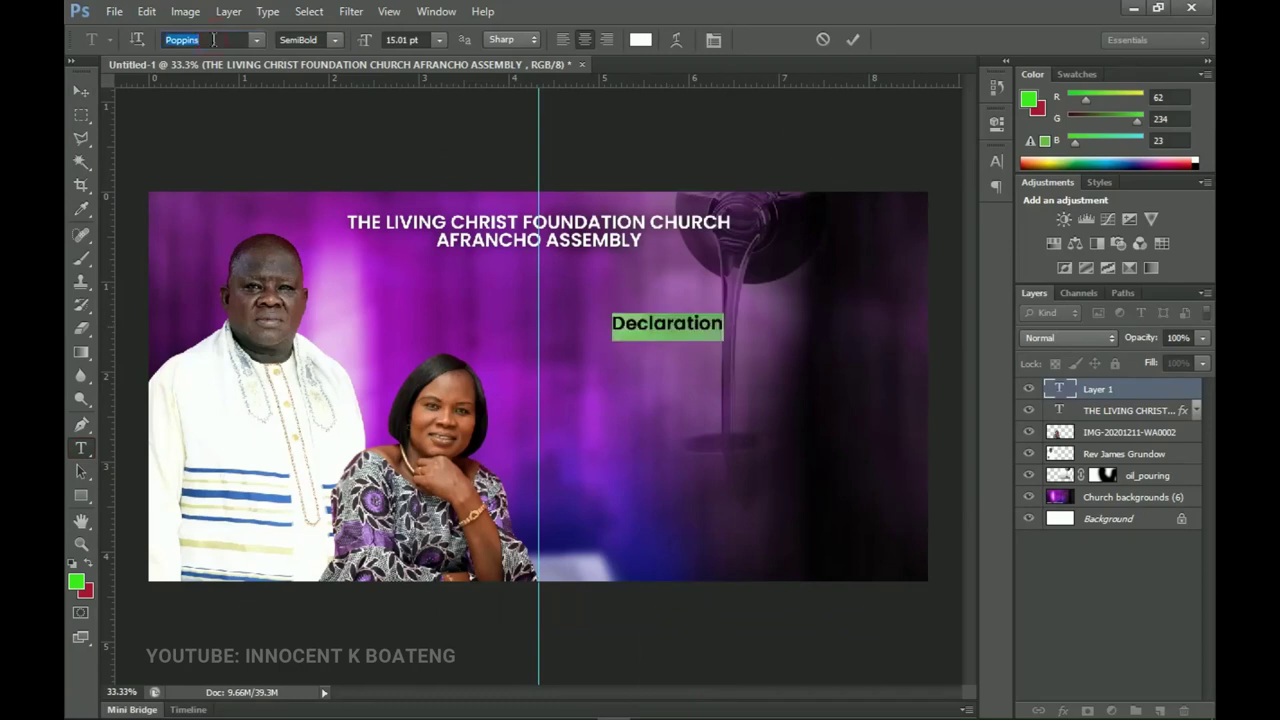
text(Aston Script)
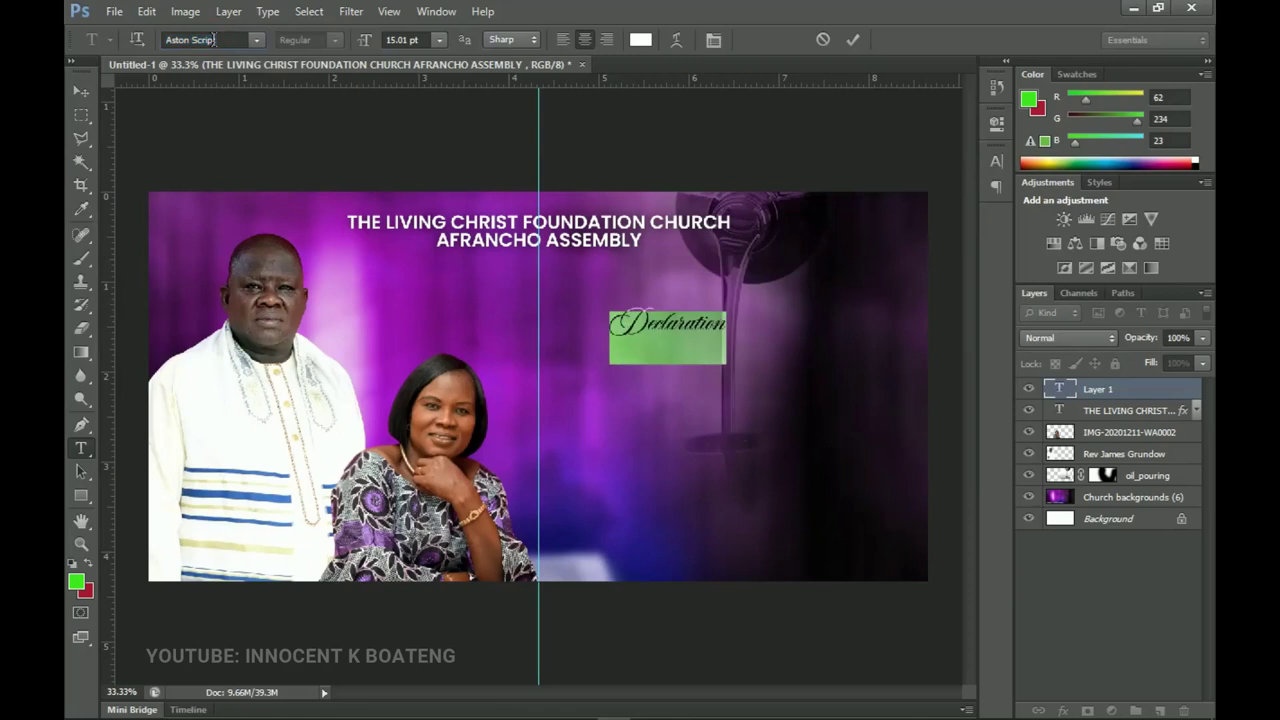
click(81, 88)
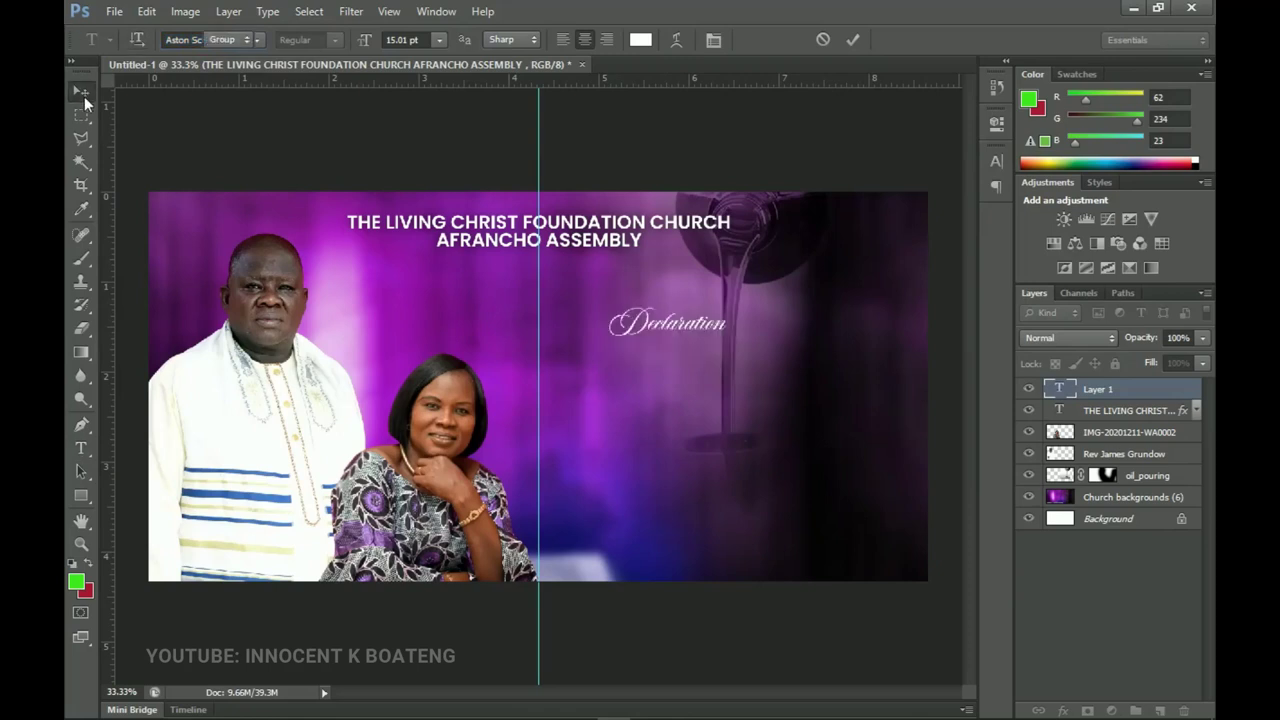
Step: Enlarge Declaration about twofold, move it right, and drag the golden 2021 image in
key(ctrl+t)
drag(722, 306, 807, 298)
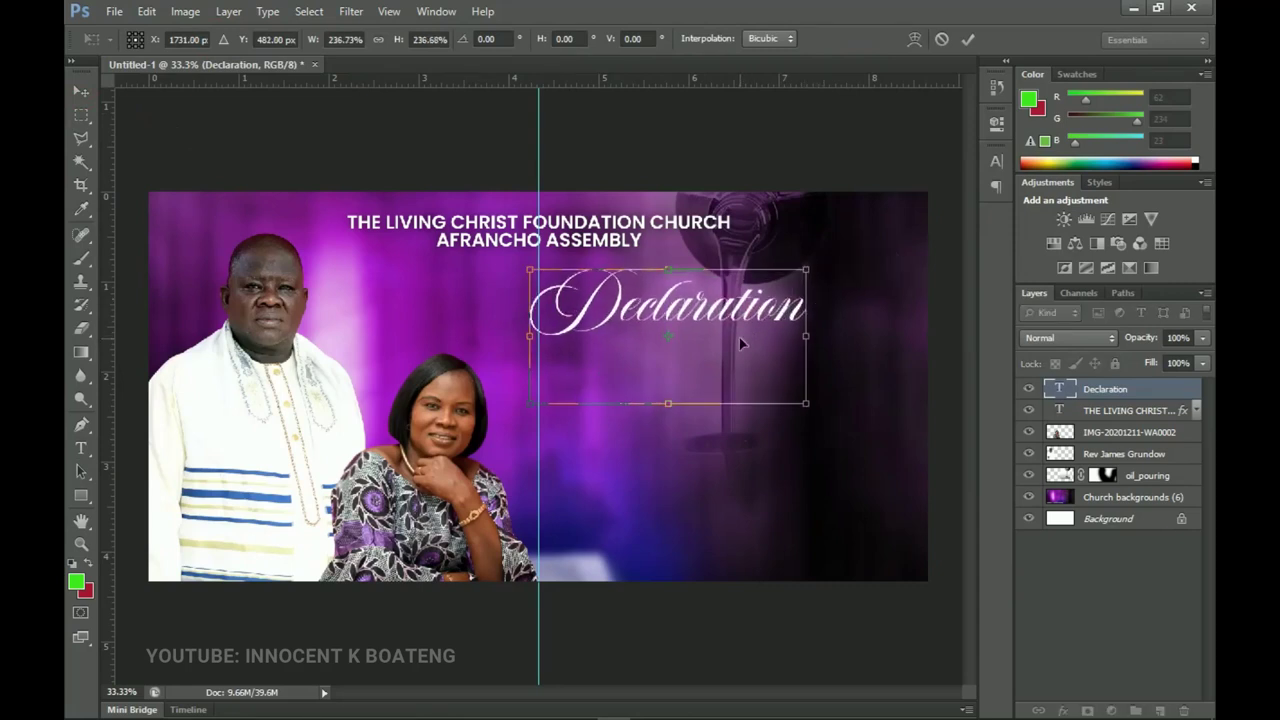
key(Return)
key(v)
drag(744, 350, 782, 350)
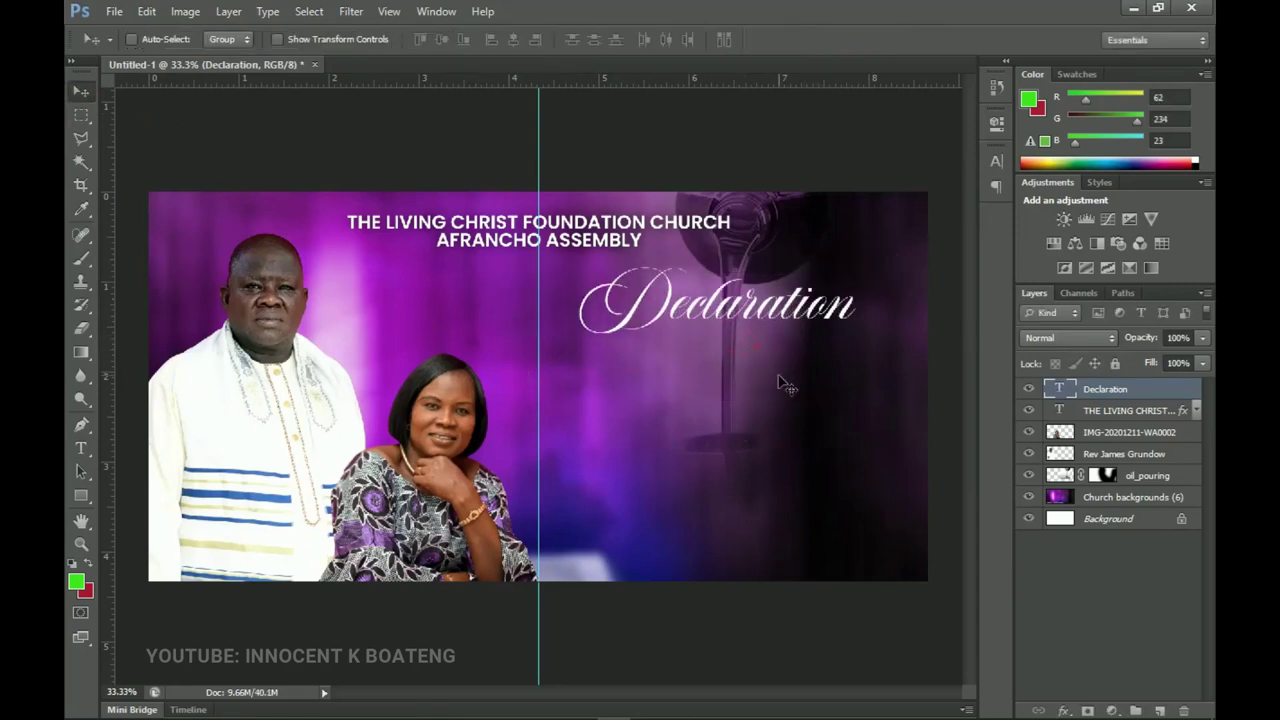
key(z)
key(ctrl+0)
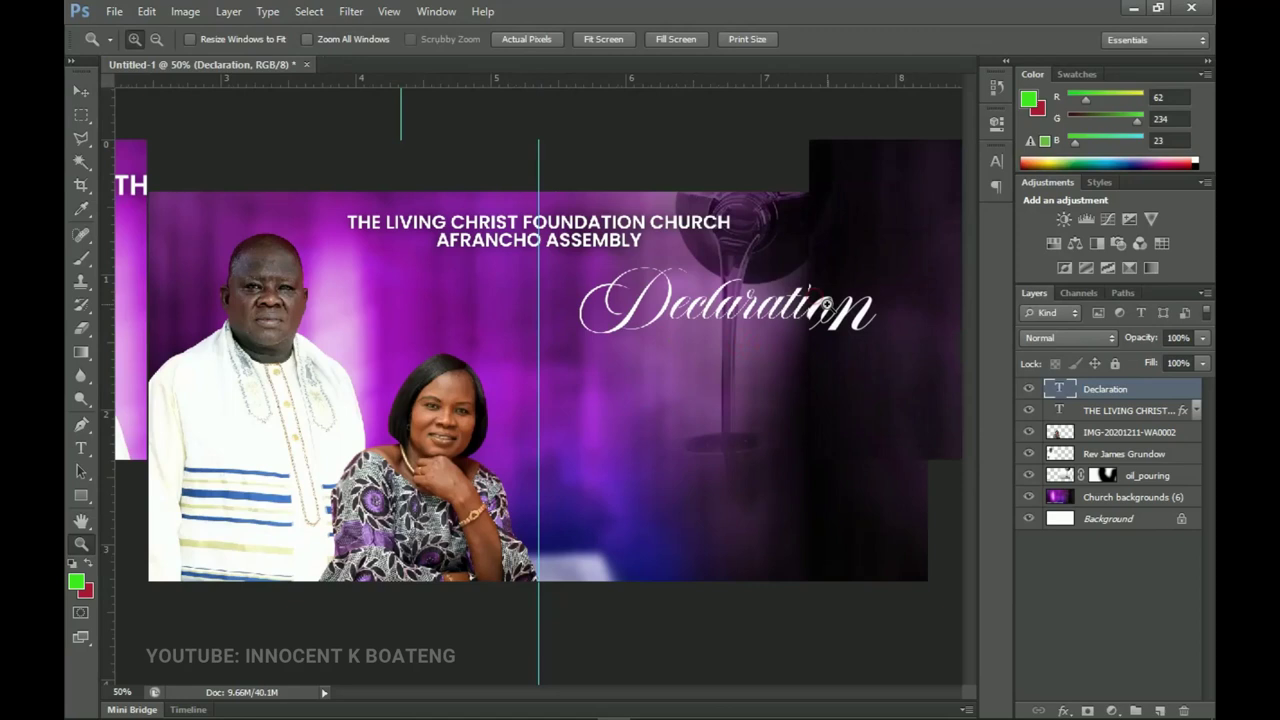
click(834, 289)
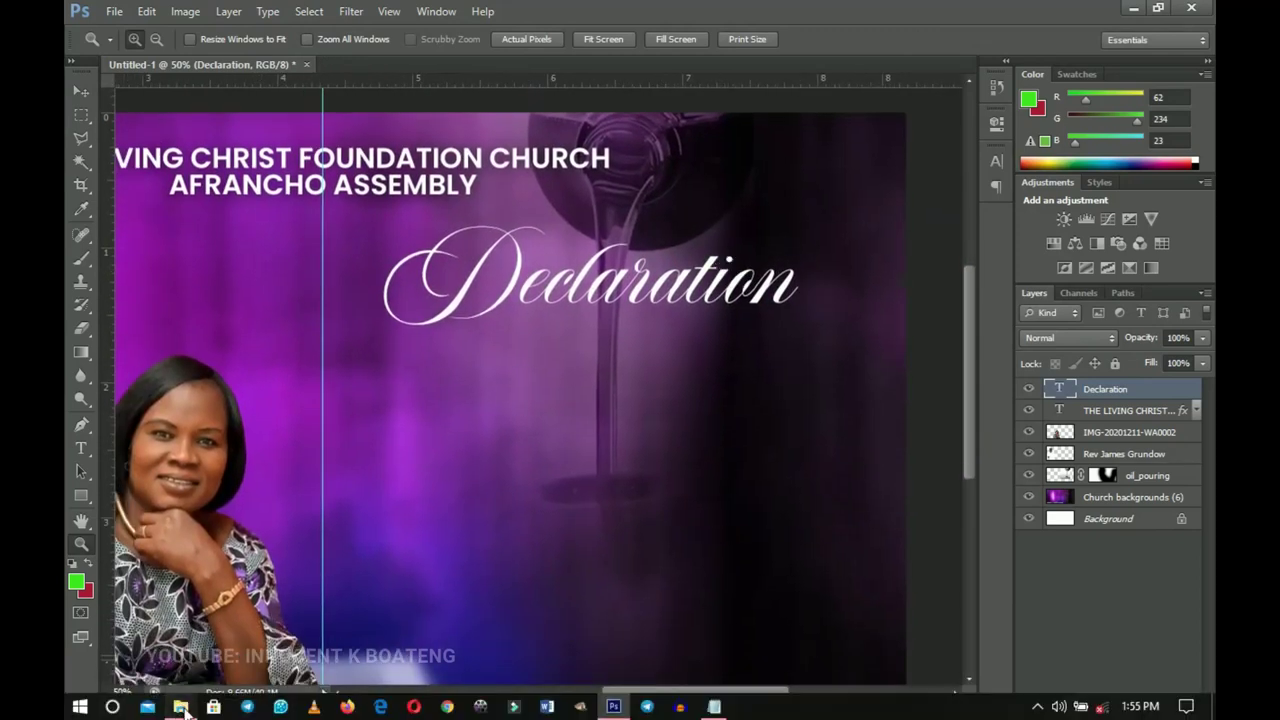
click(180, 704)
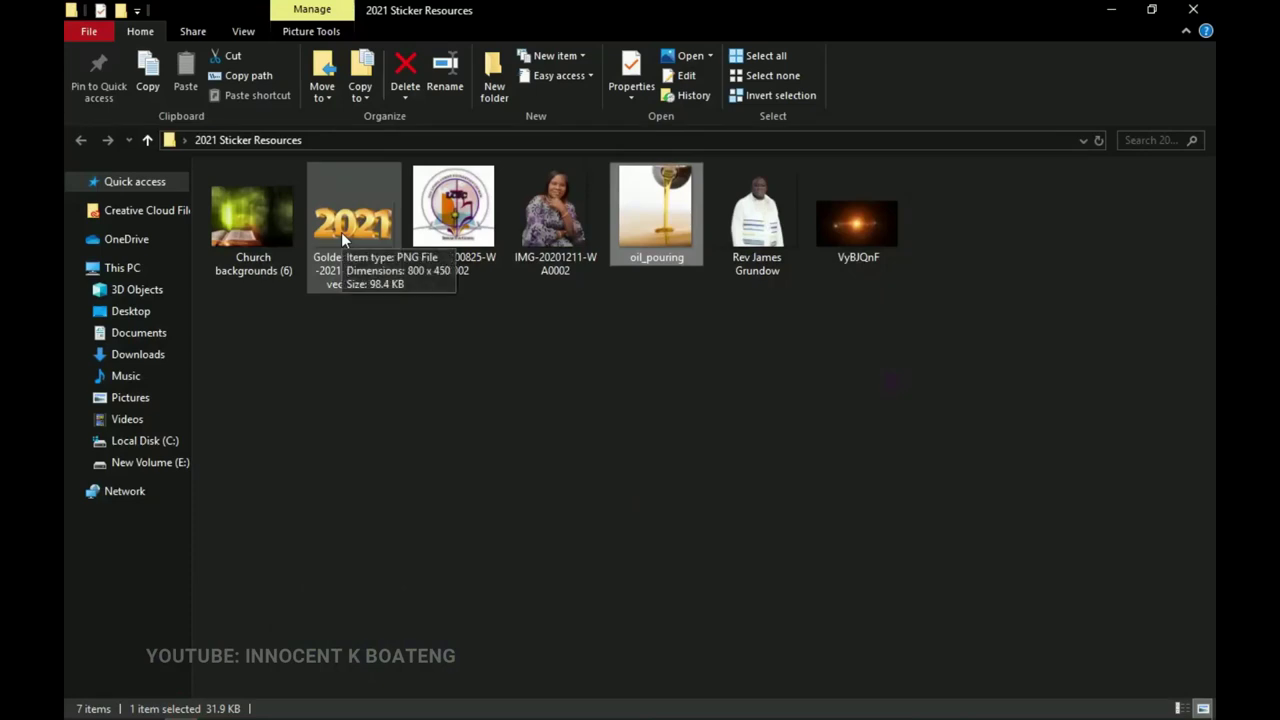
drag(341, 232, 615, 442)
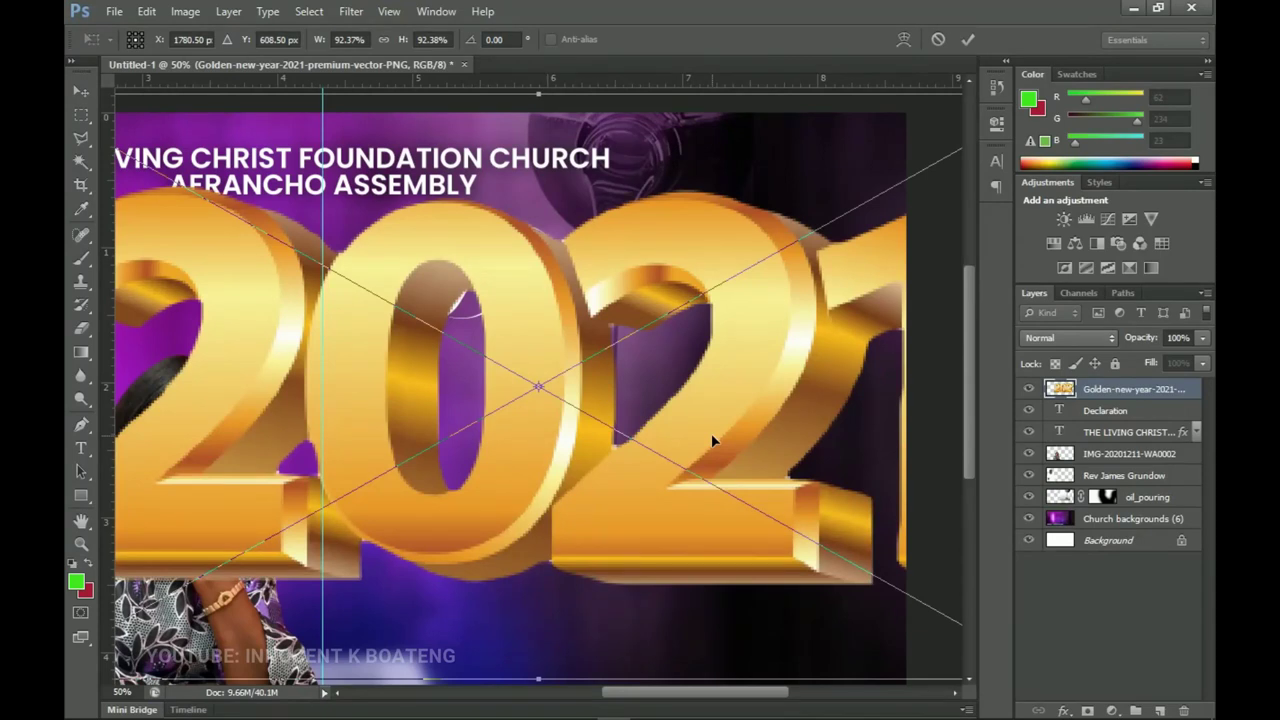
Step: Scale the gold 2021 artwork down to about 43% and commit it
scroll(842, 430, down, 3)
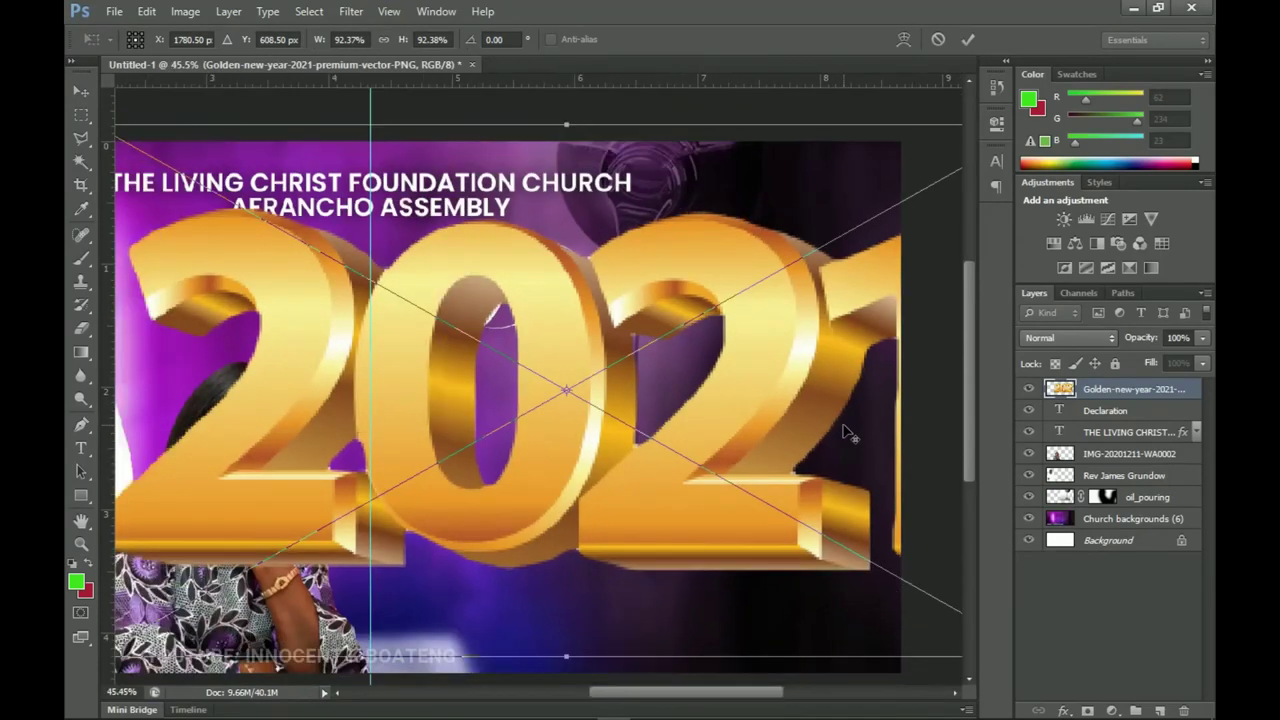
scroll(842, 446, down, 1)
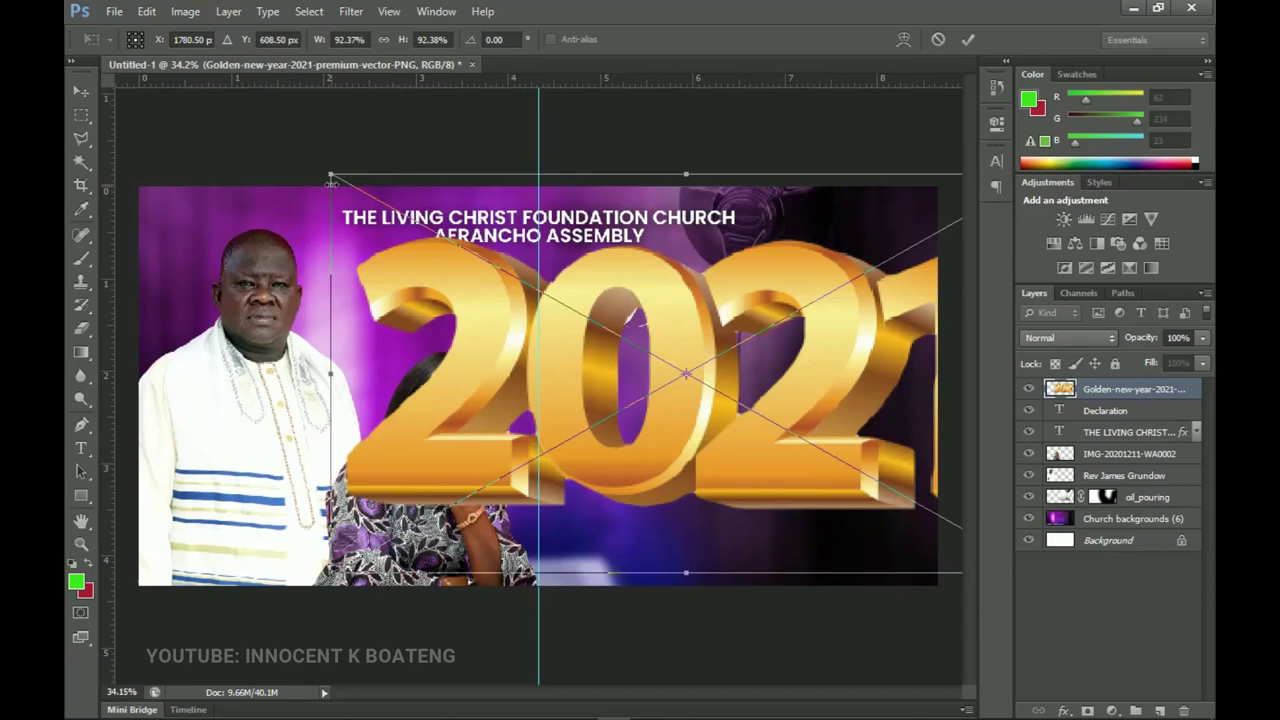
drag(322, 170, 548, 264)
drag(810, 388, 840, 400)
drag(879, 483, 889, 489)
key(Return)
Step: Nudge 2021 to sit centred under Declaration and zoom the view to 50%
key(z)
key(v)
drag(852, 412, 860, 421)
key(x)
key(z)
click(860, 421)
key(v)
drag(860, 351, 826, 357)
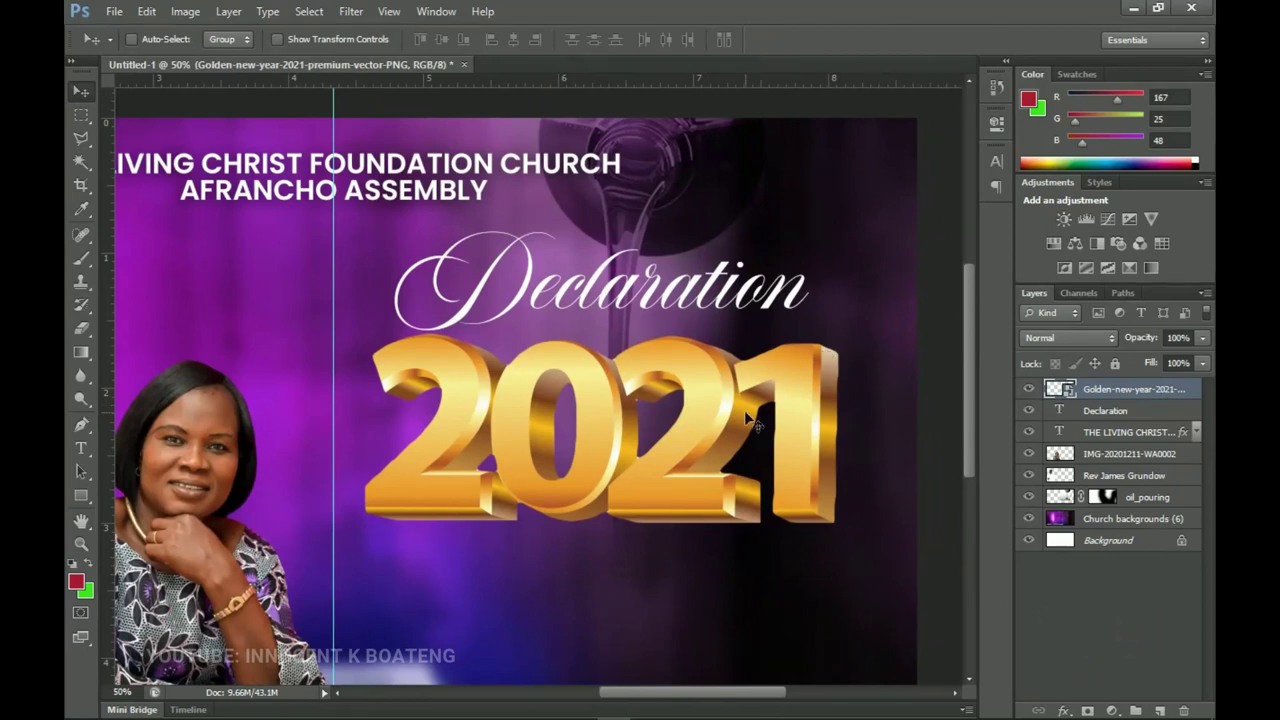
Step: Rasterize the 2021 layer and add an Outer Glow using orange sampled from the artwork
right_click(1112, 400)
click(1015, 285)
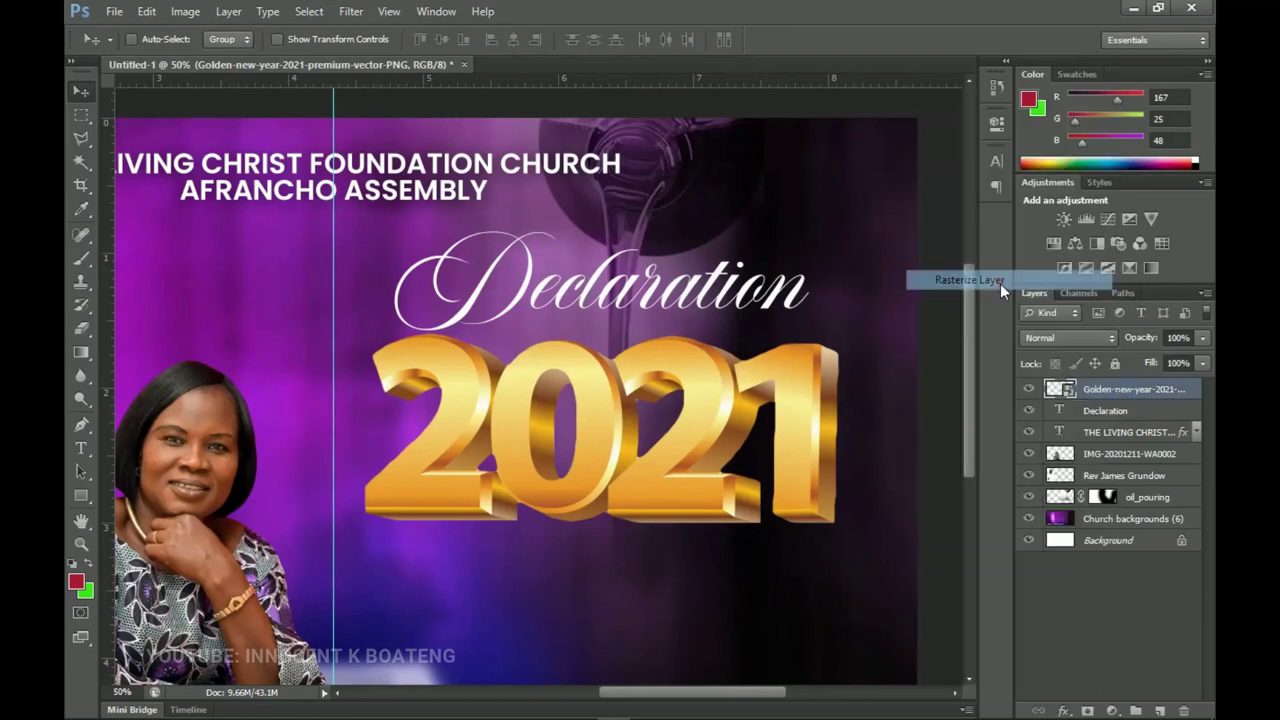
right_click(1107, 390)
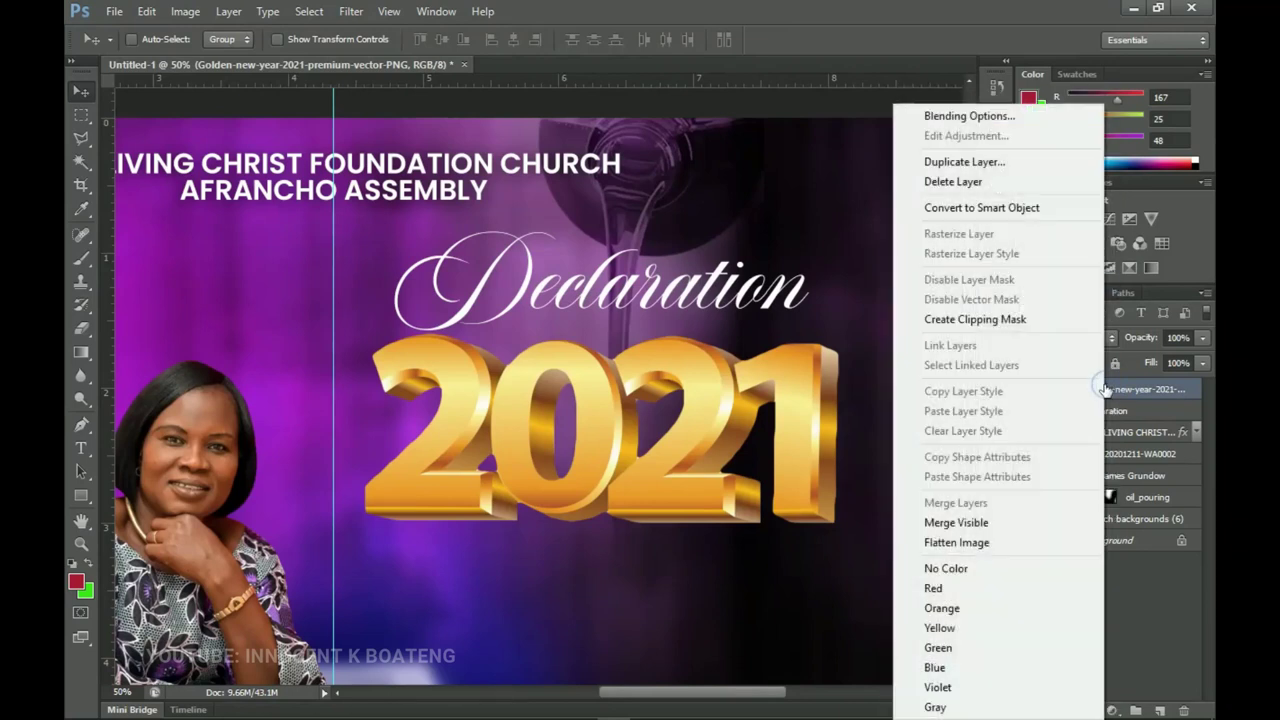
click(966, 116)
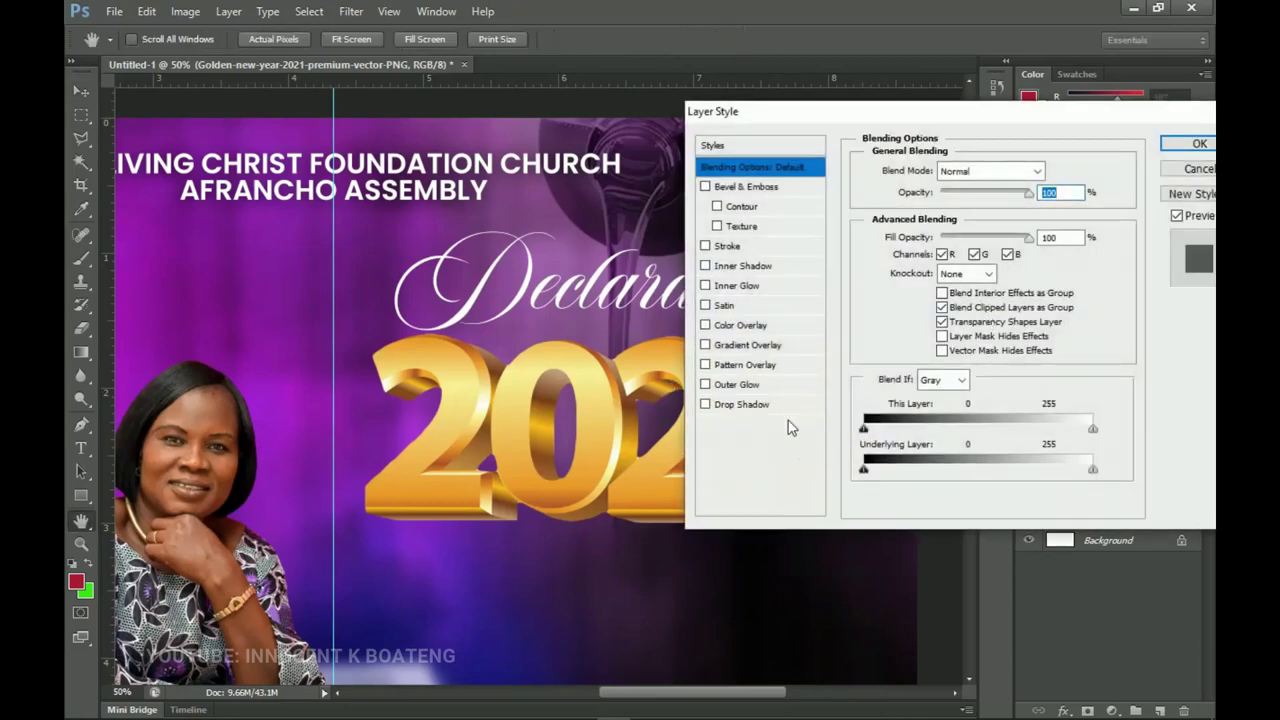
click(752, 388)
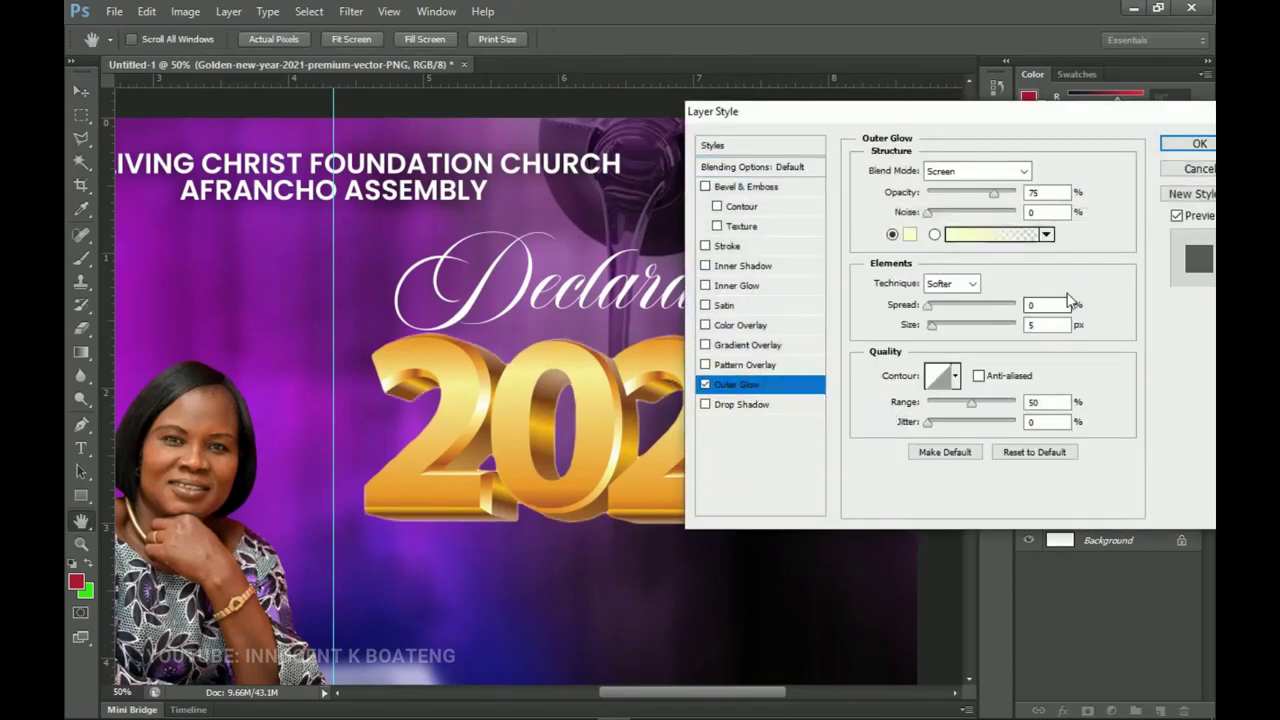
click(909, 234)
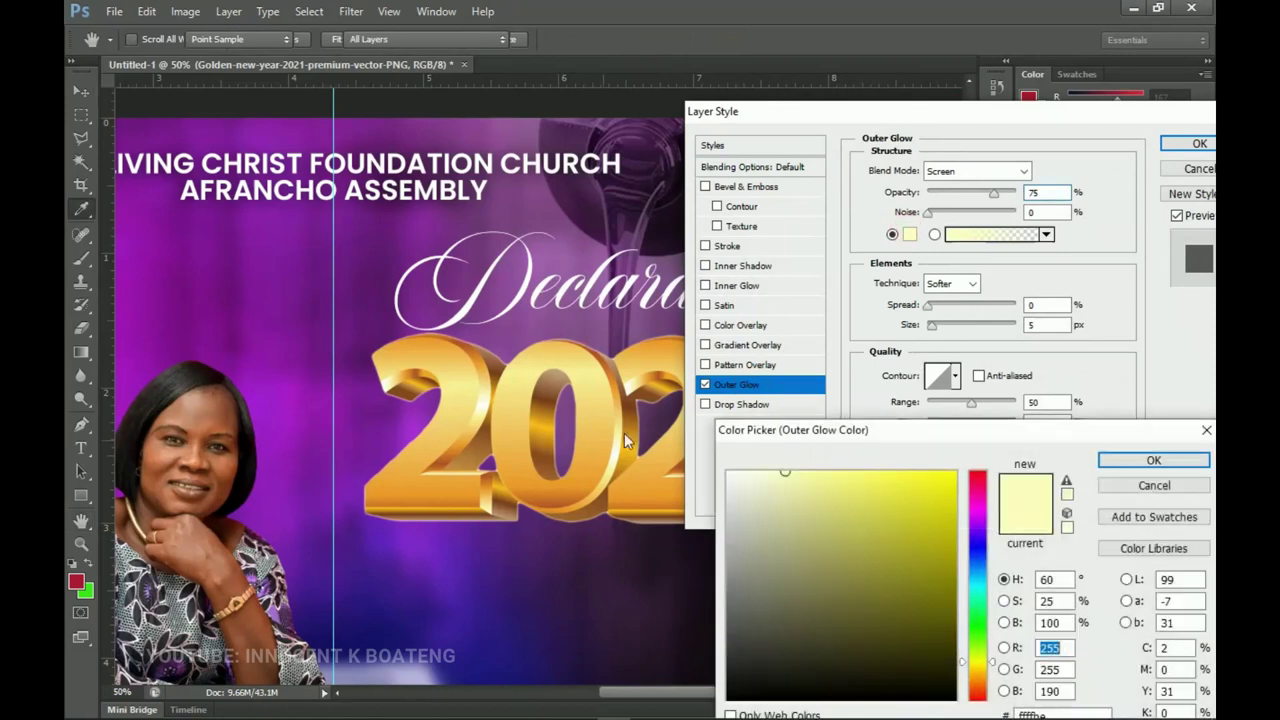
click(539, 430)
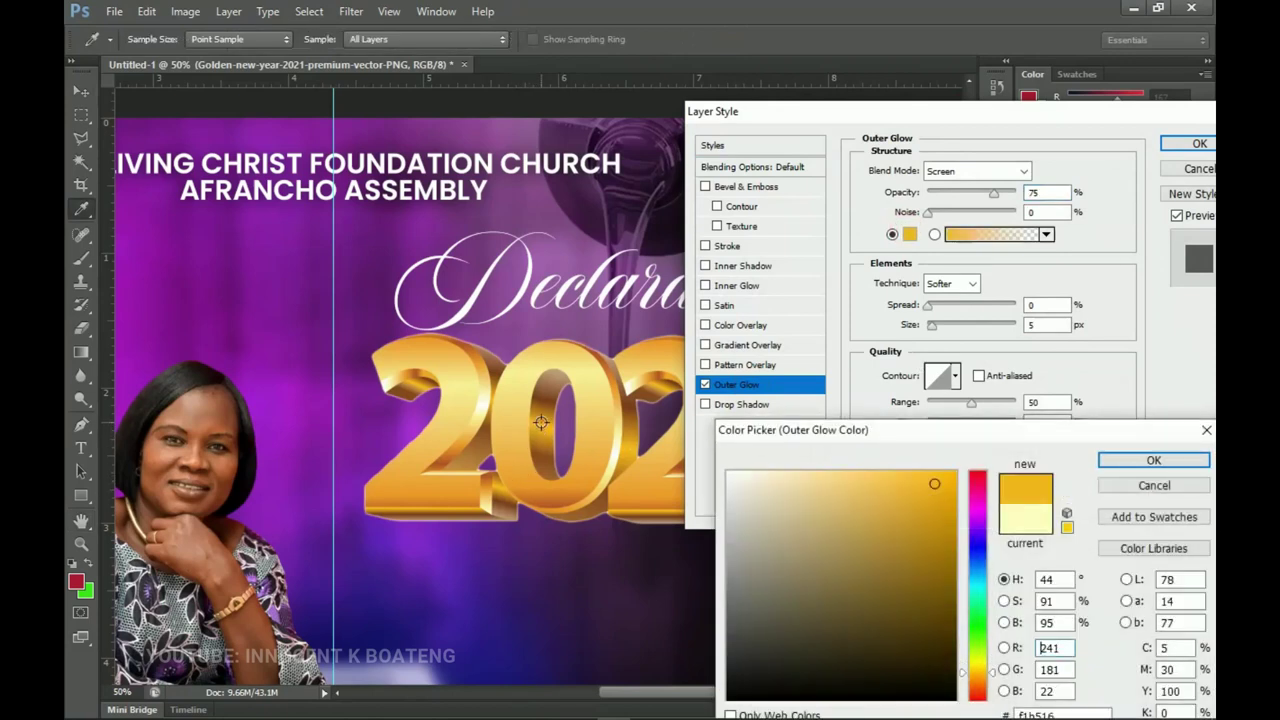
click(519, 471)
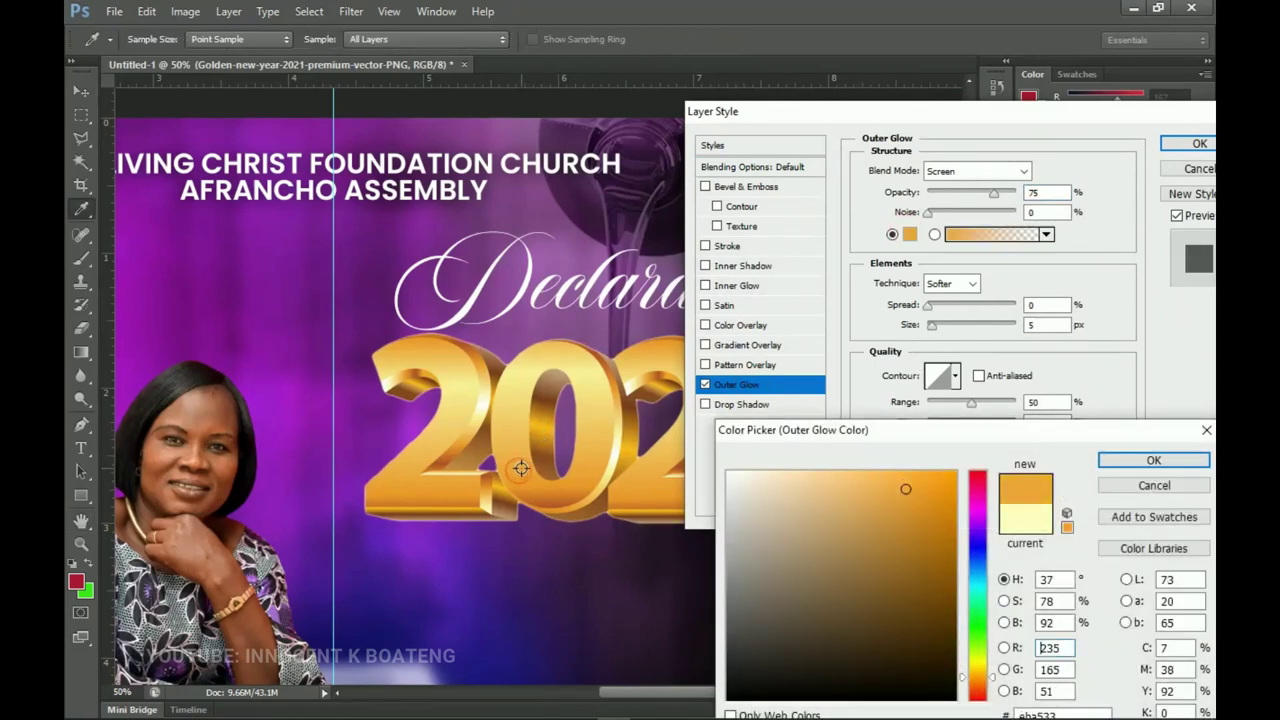
click(1153, 461)
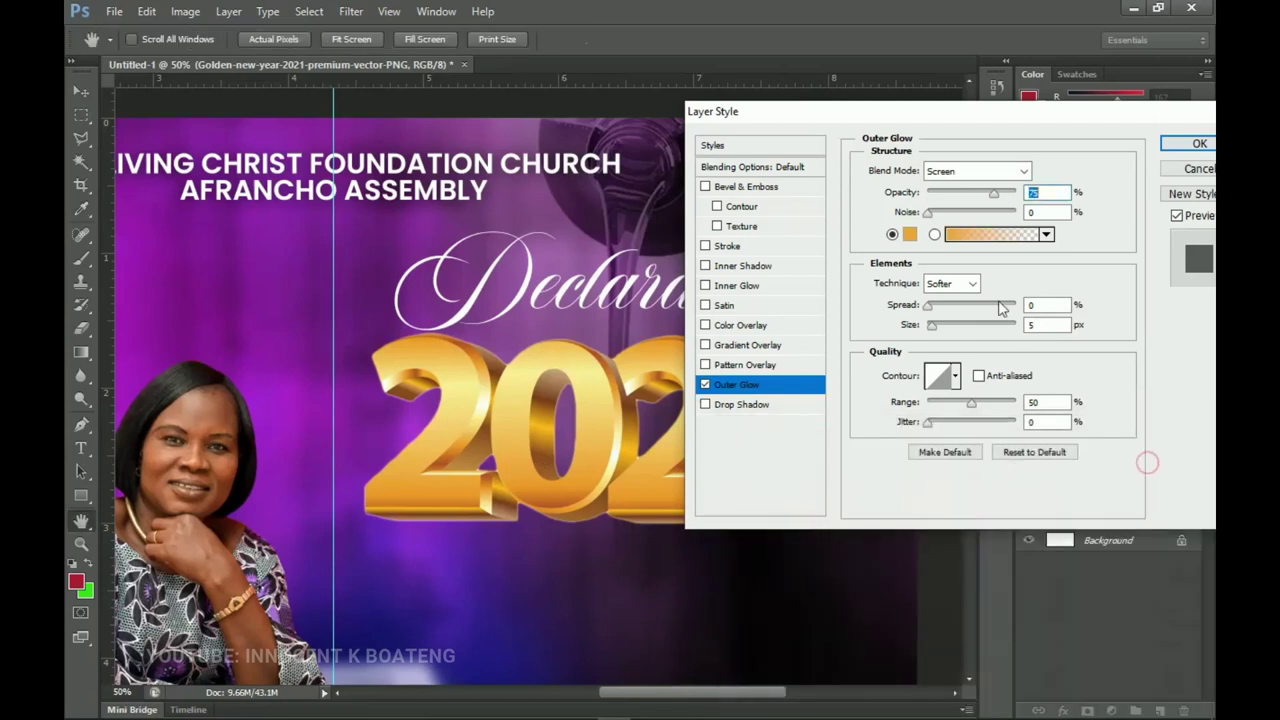
Step: Set the outer glow size to 35 px with slightly more spread and apply it
drag(936, 333, 946, 335)
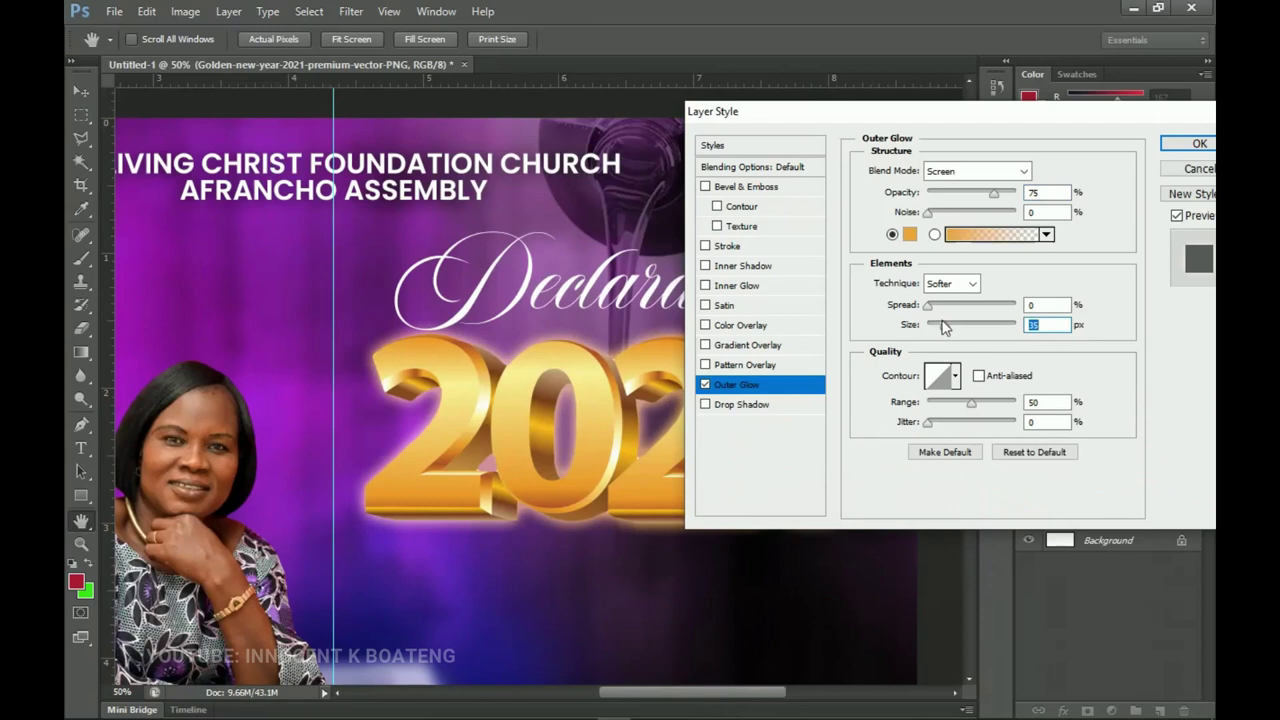
click(929, 304)
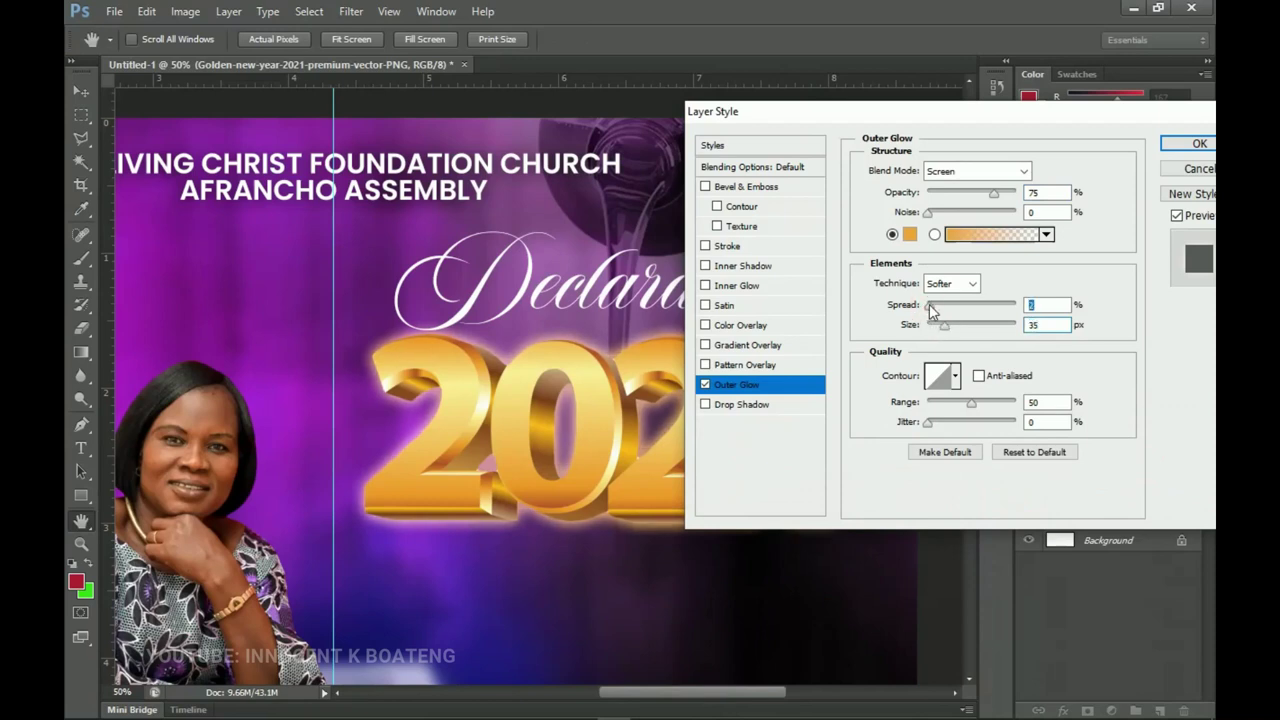
drag(929, 304, 936, 305)
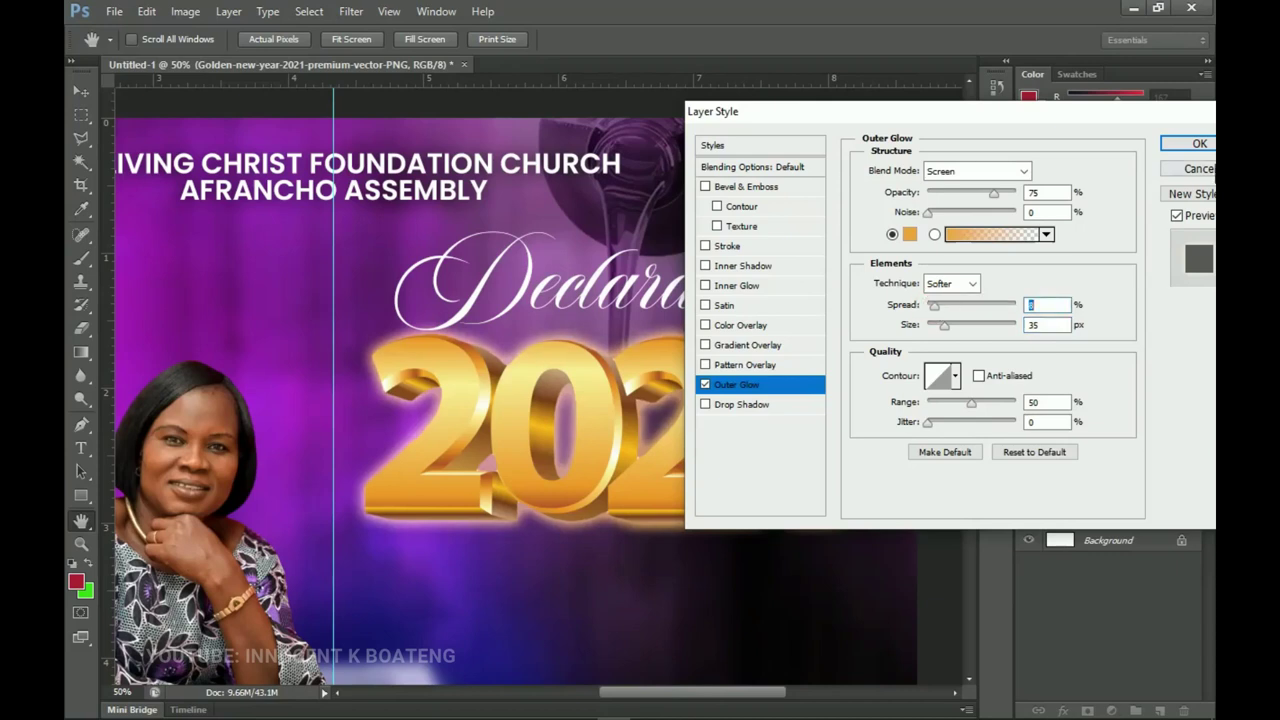
click(1183, 147)
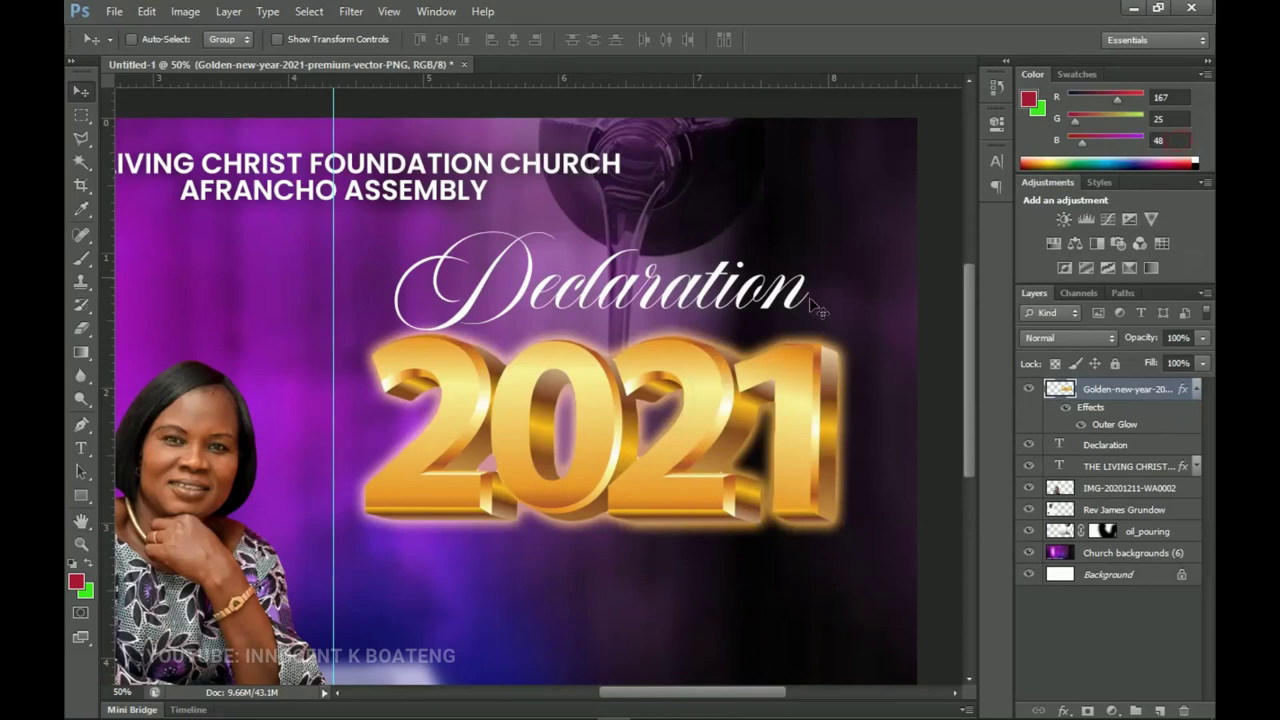
scroll(838, 368, down, 2)
click(1195, 389)
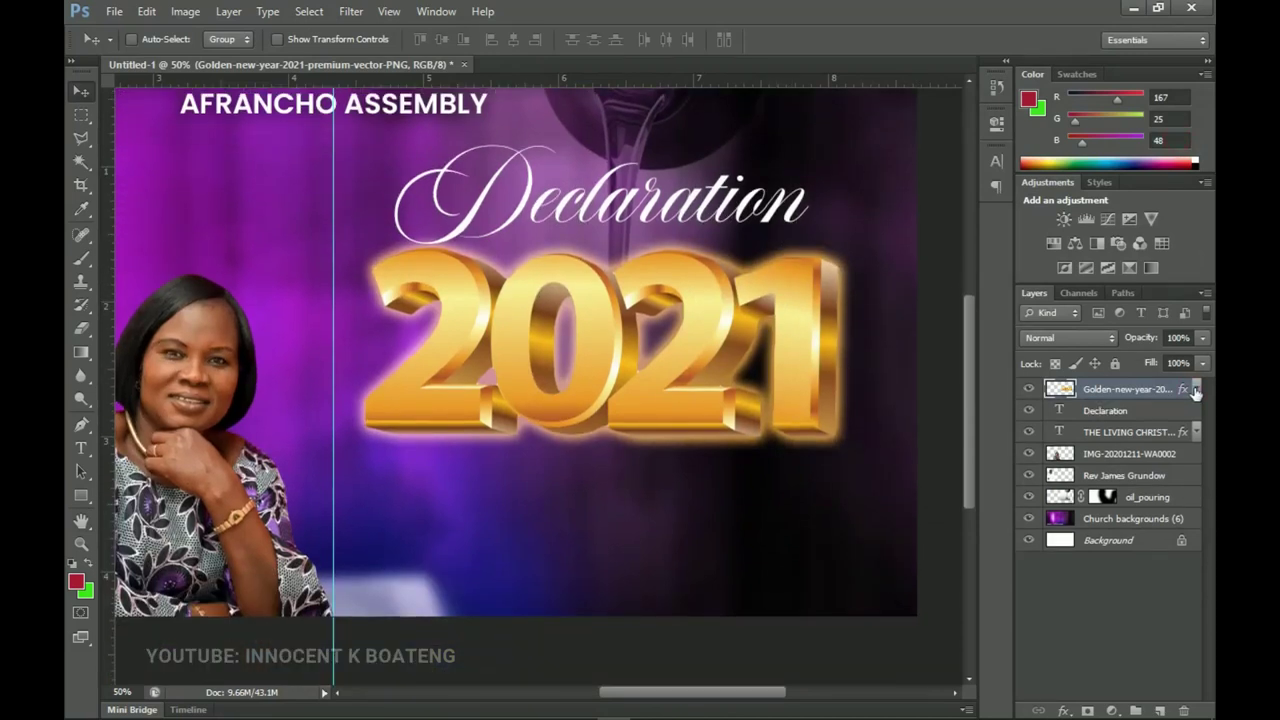
scroll(736, 310, down, 3)
scroll(736, 310, up, 2)
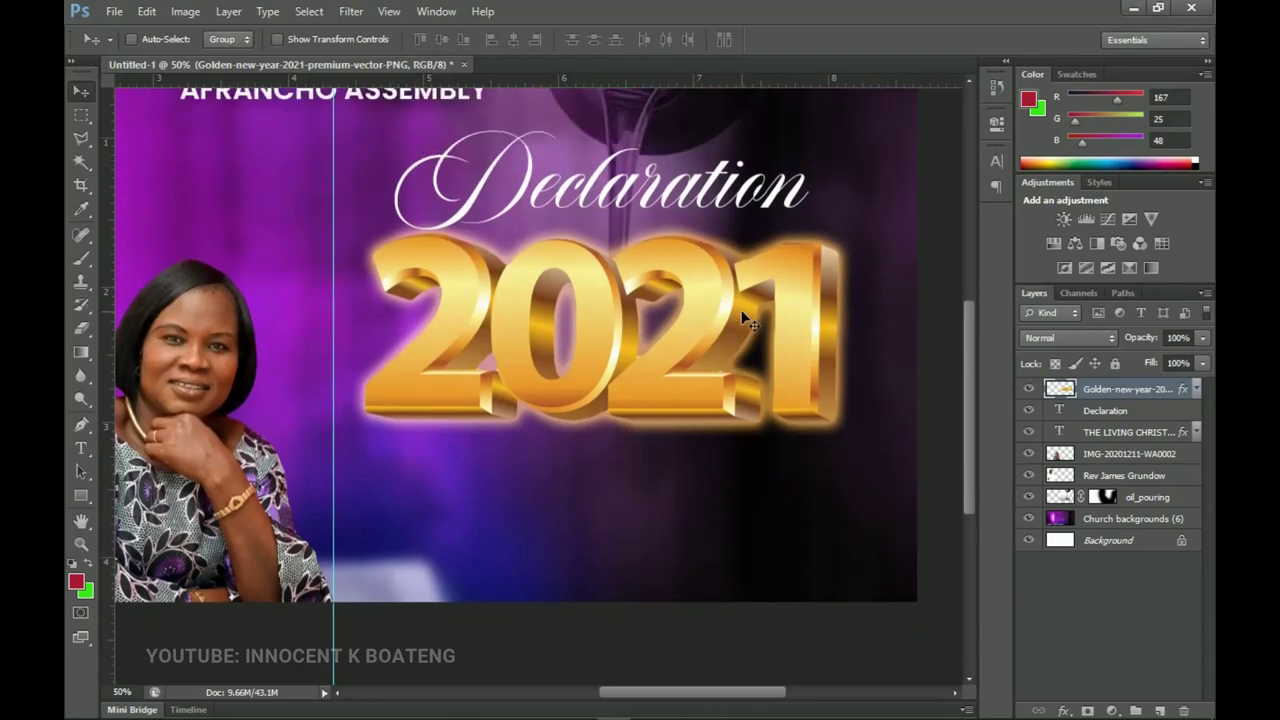
scroll(768, 352, down, 2)
scroll(768, 352, right, 1)
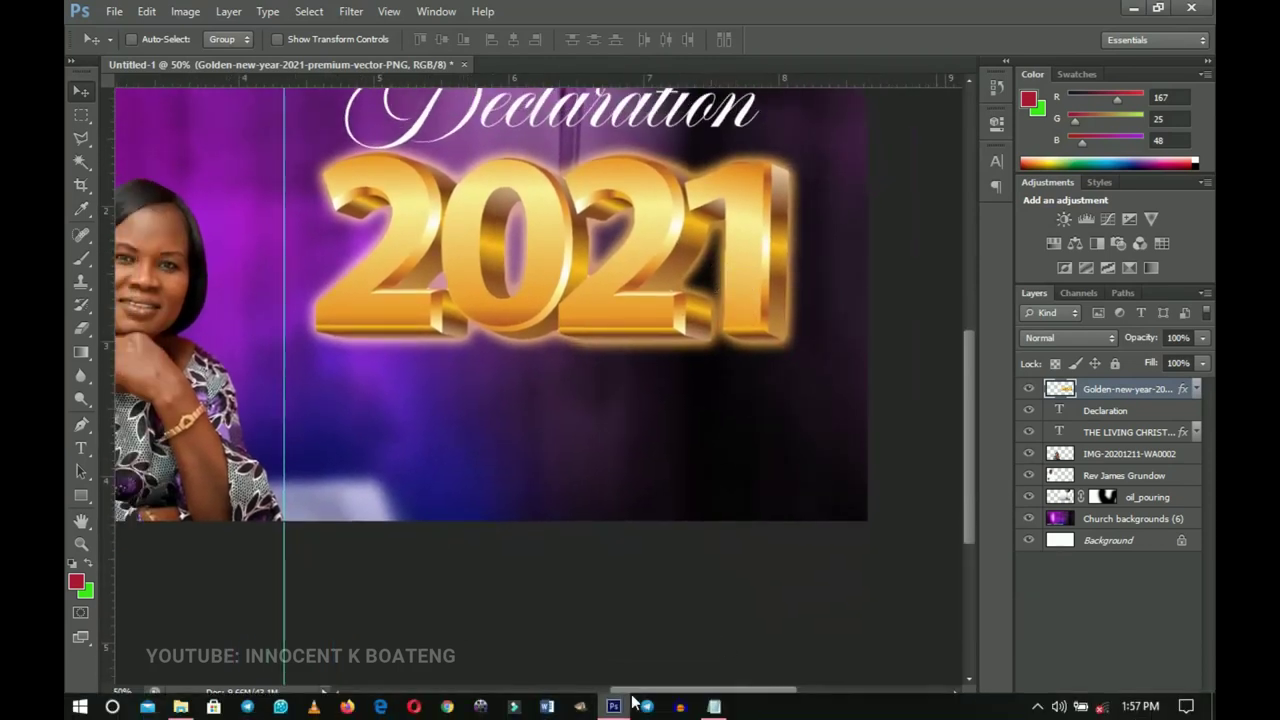
Step: Copy the four-line blessing paragraph from the Notepad notes
click(714, 706)
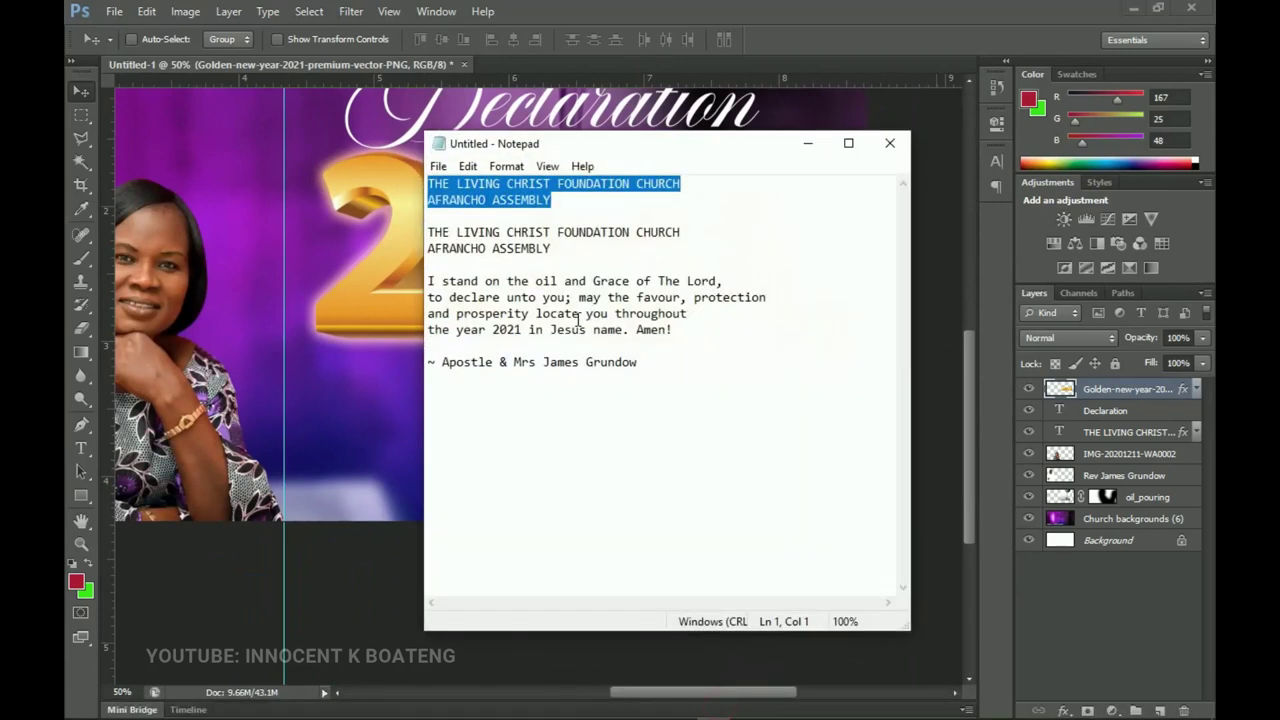
drag(686, 329, 428, 283)
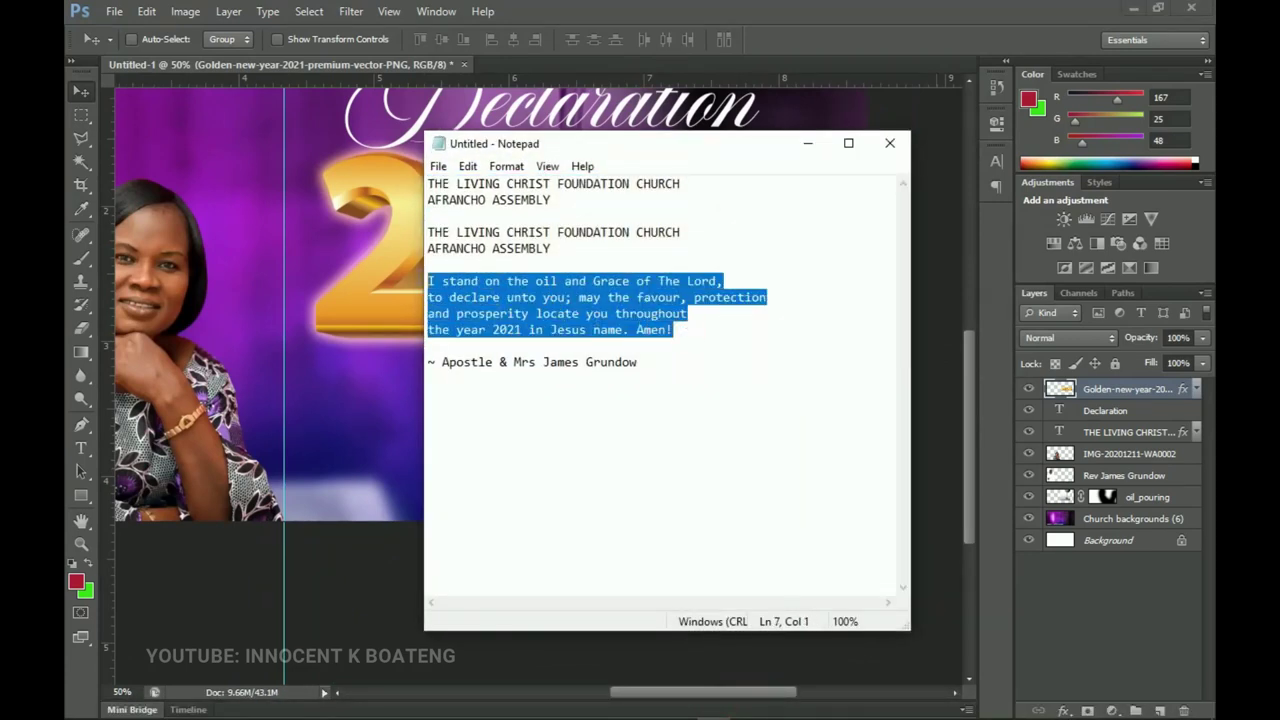
click(808, 143)
key(t)
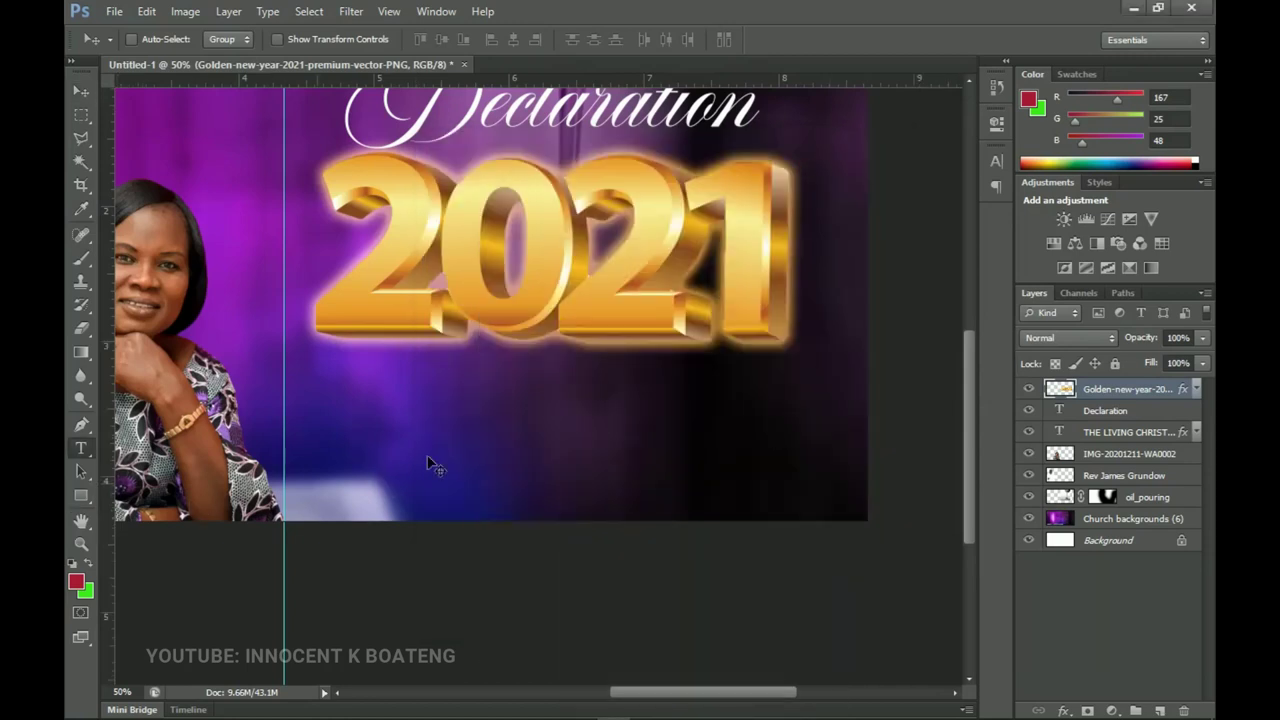
Step: Paste the blessing paragraph below 2021 and set it in Poppins Medium
click(533, 437)
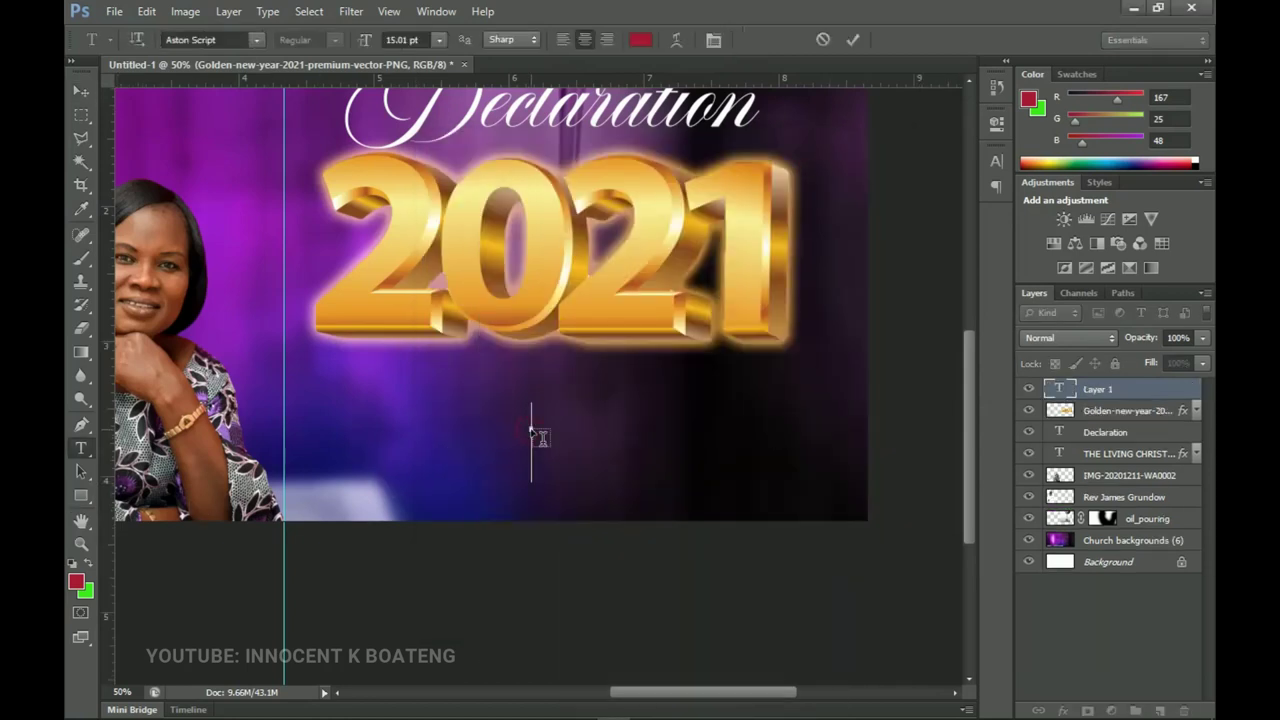
text(I stand on the oil and Grace of The Lord, to declare unto you: may the favour, protection and prosperity locate you throughout the year 2021 in Jesus name. Amen!)
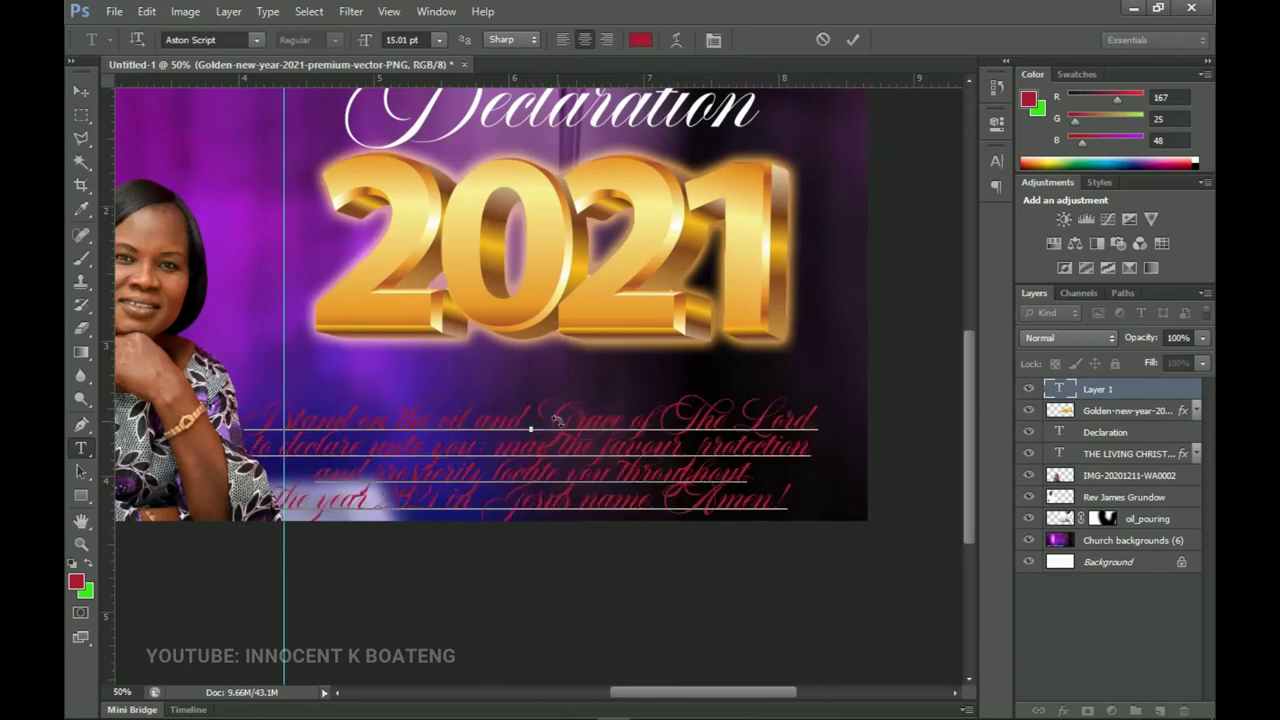
key(ctrl+a)
click(211, 44)
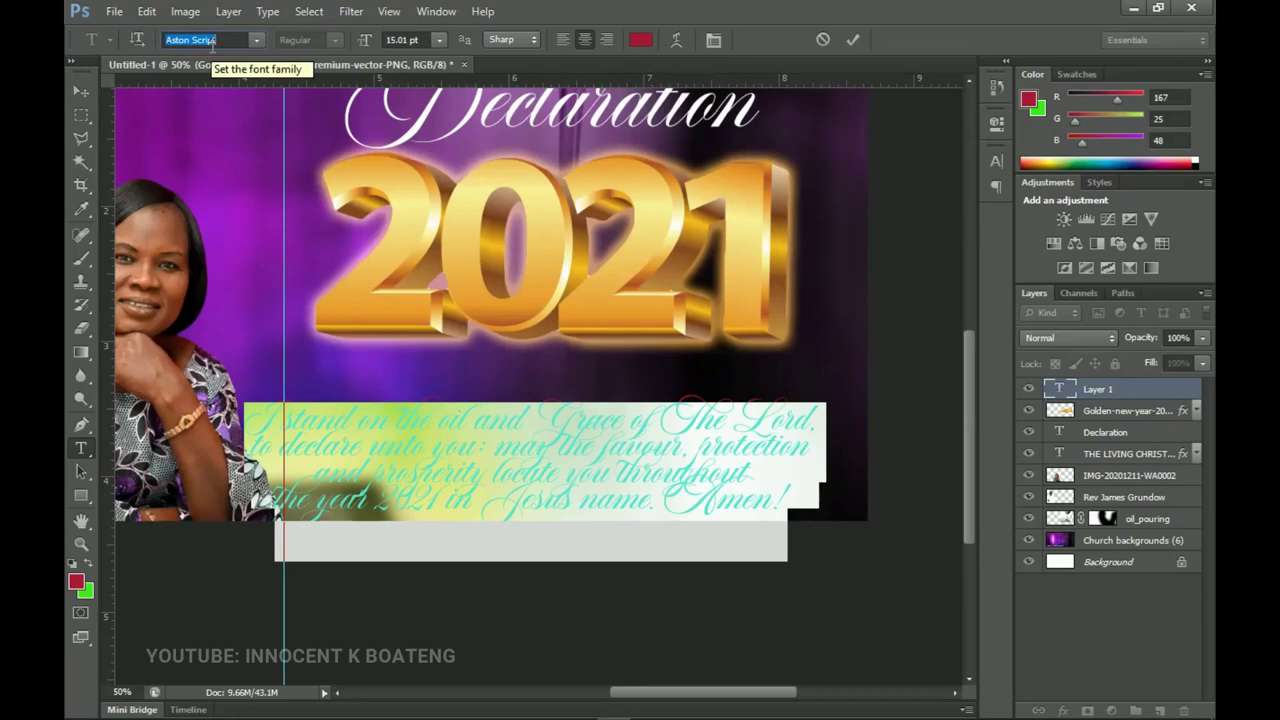
text(Poppins)
key(Return)
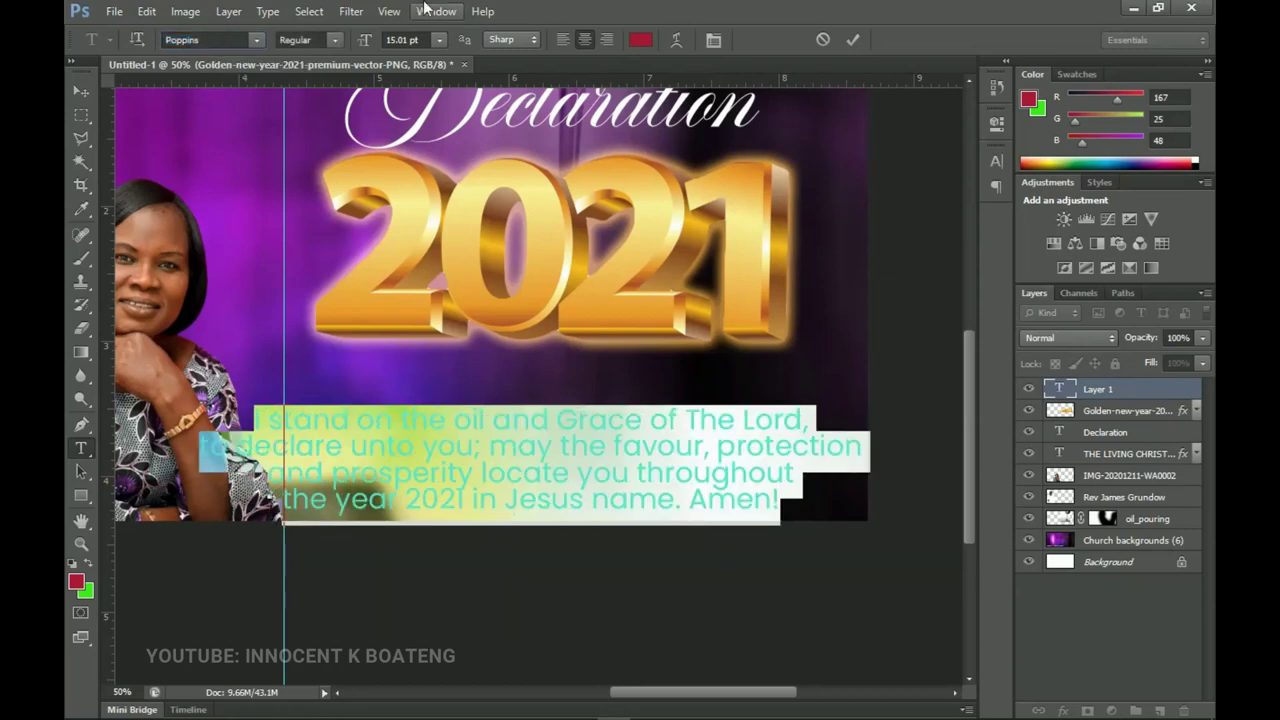
click(334, 37)
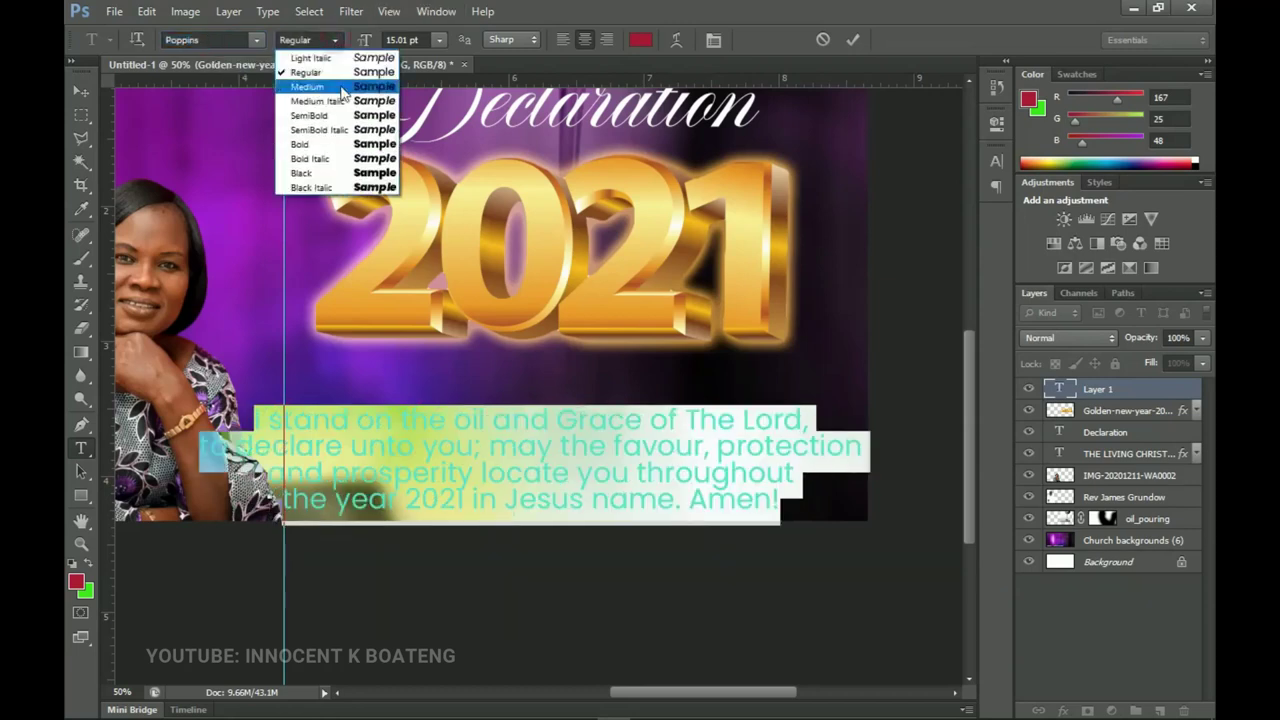
click(340, 83)
Step: Change the paragraph's text colour to white
click(535, 434)
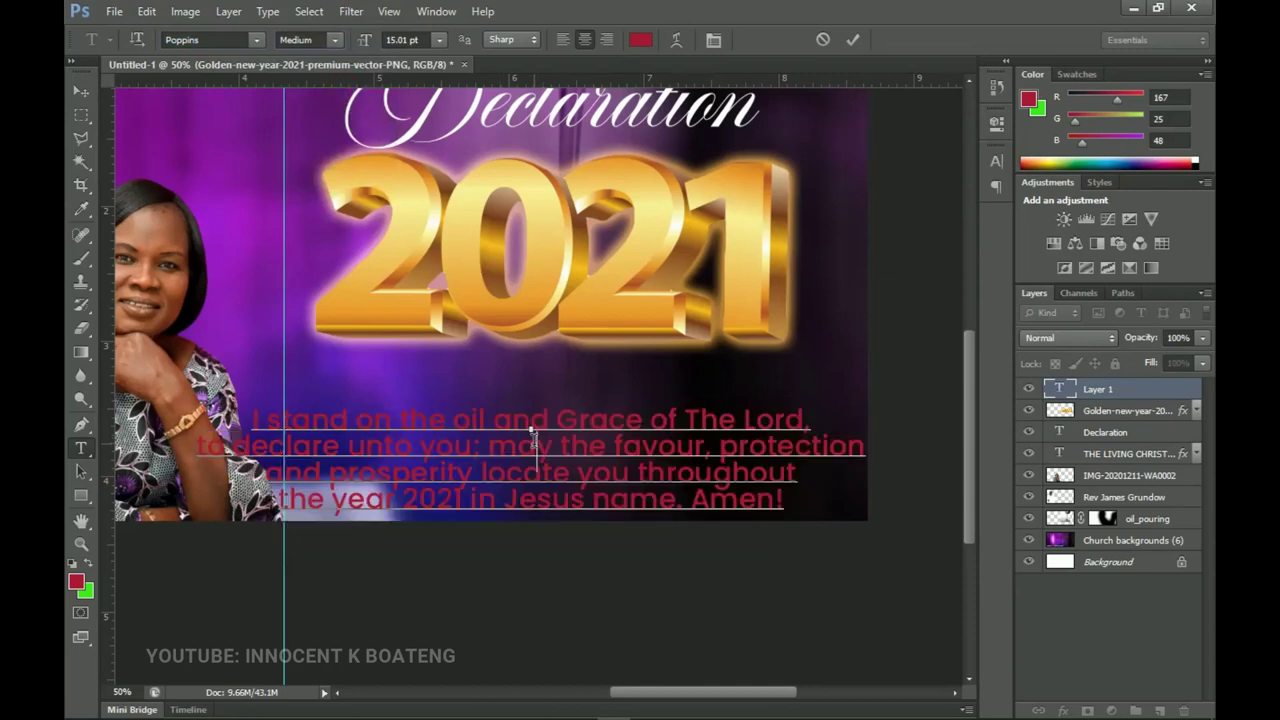
key(ctrl+a)
click(640, 39)
mouse_move(885, 548)
mouse_down()
mouse_move(806, 529)
mouse_move(728, 472)
mouse_up()
click(1153, 460)
Step: Shrink the paragraph to about 74% and move it centred beneath the gold 2021
key(ctrl)
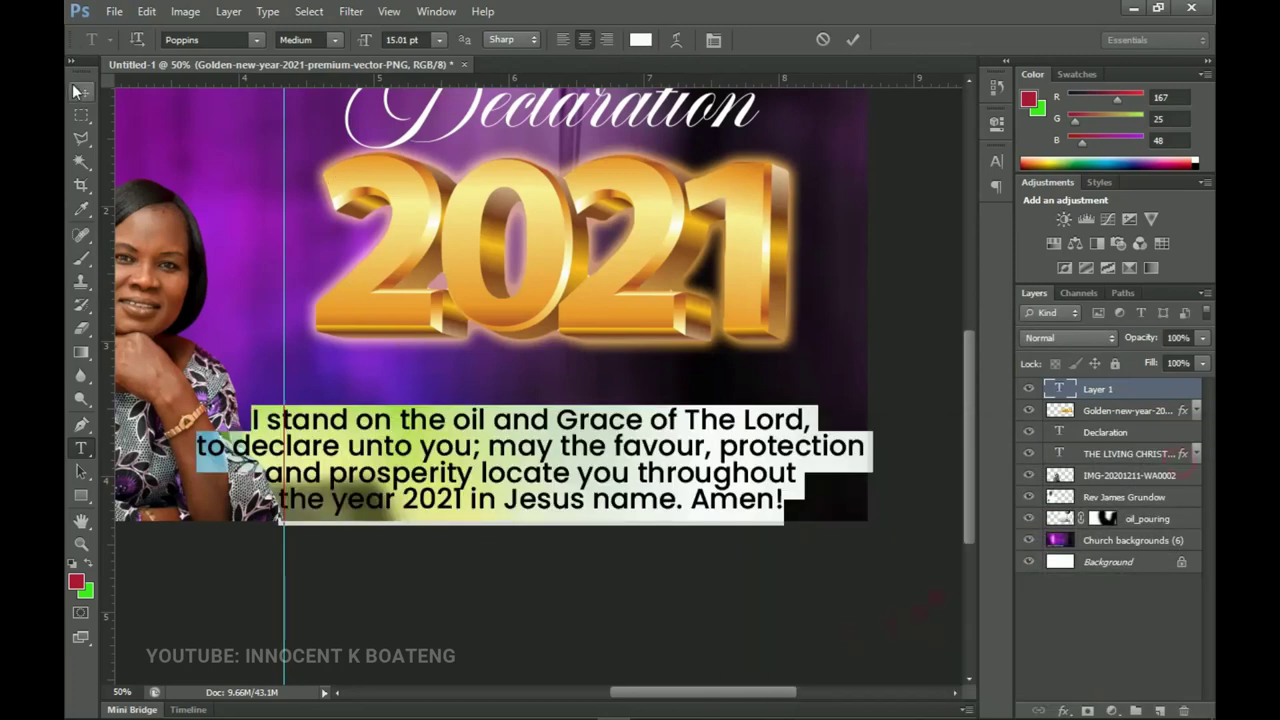
ctrl+click(617, 400)
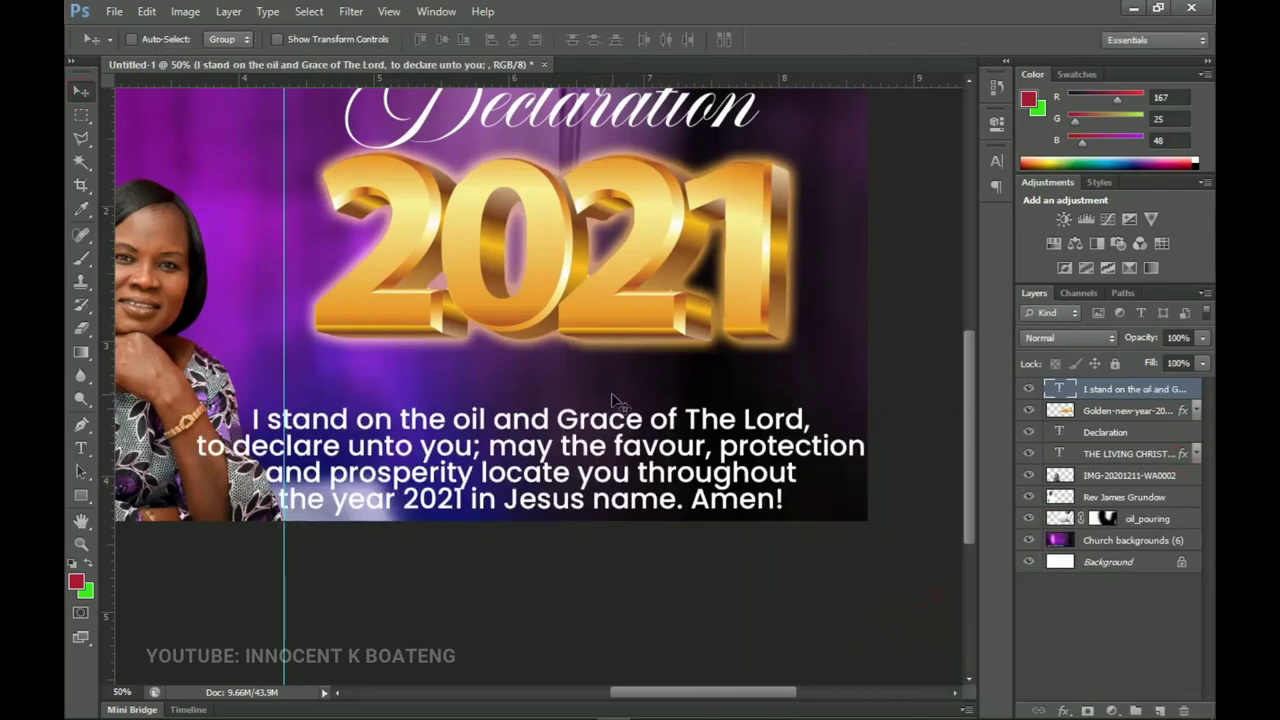
key(ctrl+t)
drag(864, 409, 767, 425)
key(Return)
drag(615, 492, 651, 437)
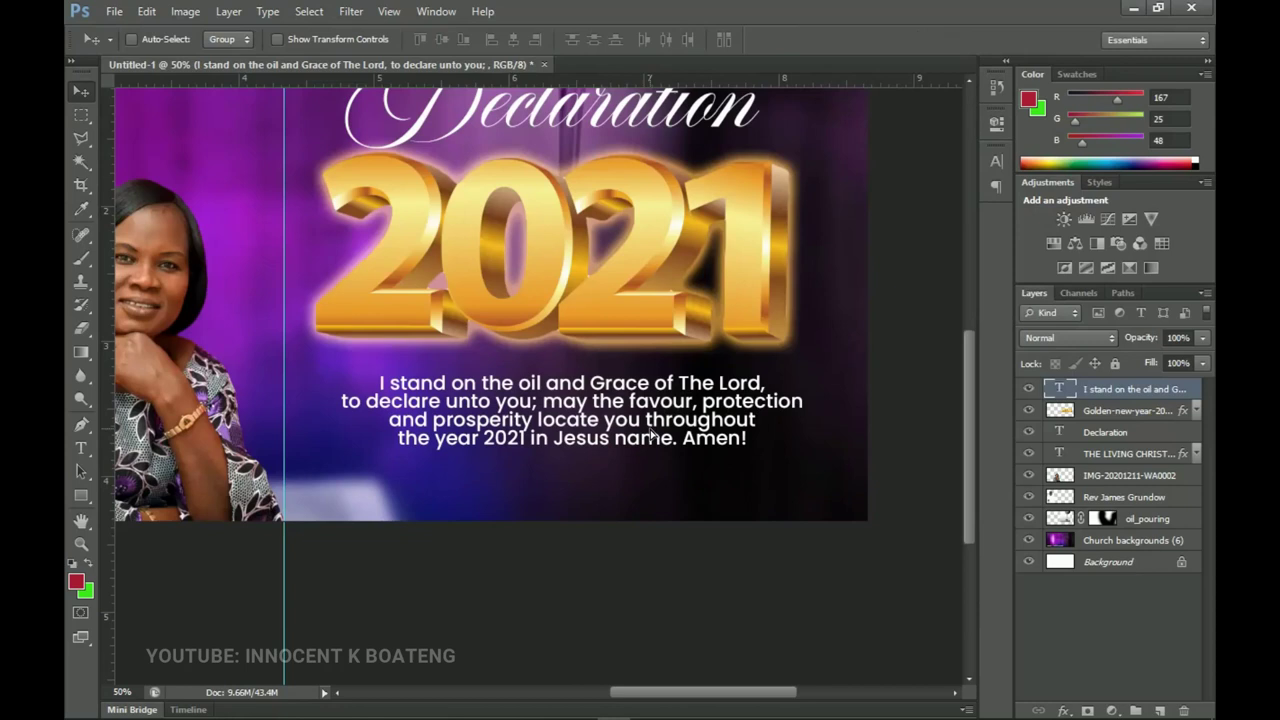
scroll(657, 438, up, 2)
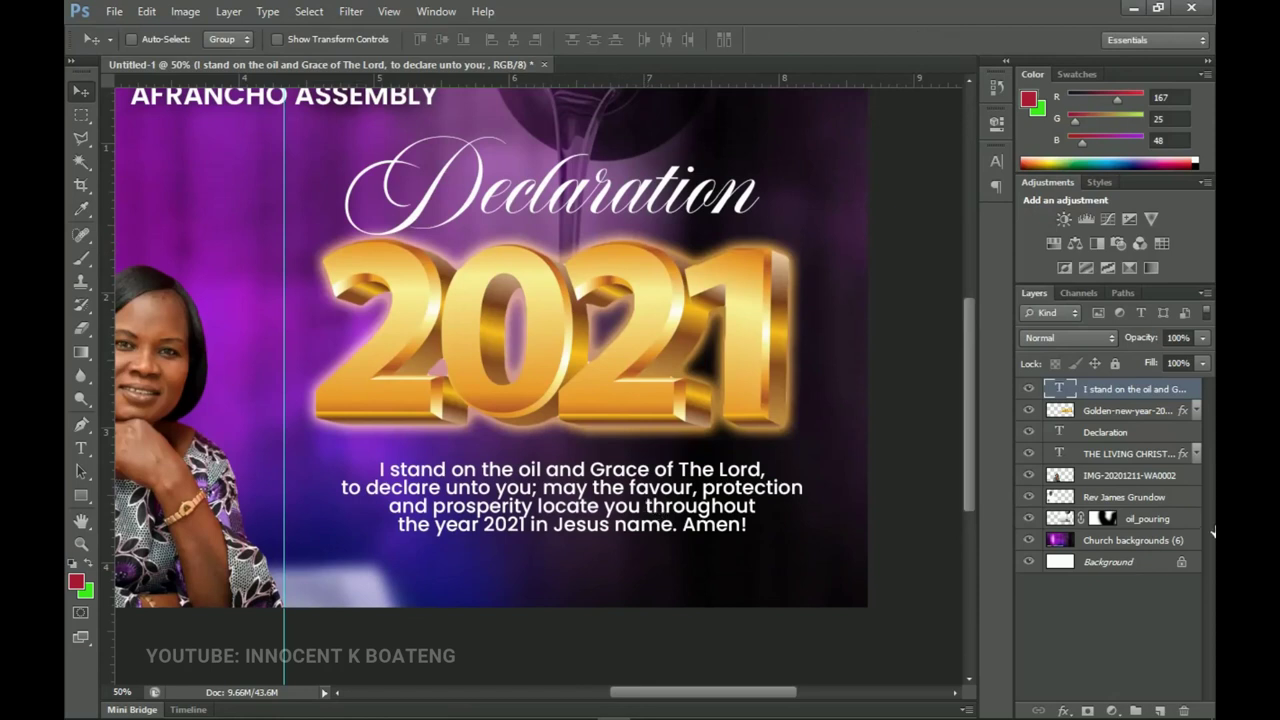
Step: Draw a black-filled rectangle around the declaration paragraph, above the gold 2021 layer
click(1100, 411)
drag(81, 495, 142, 493)
drag(328, 450, 834, 546)
double_click(1054, 420)
drag(882, 591, 832, 667)
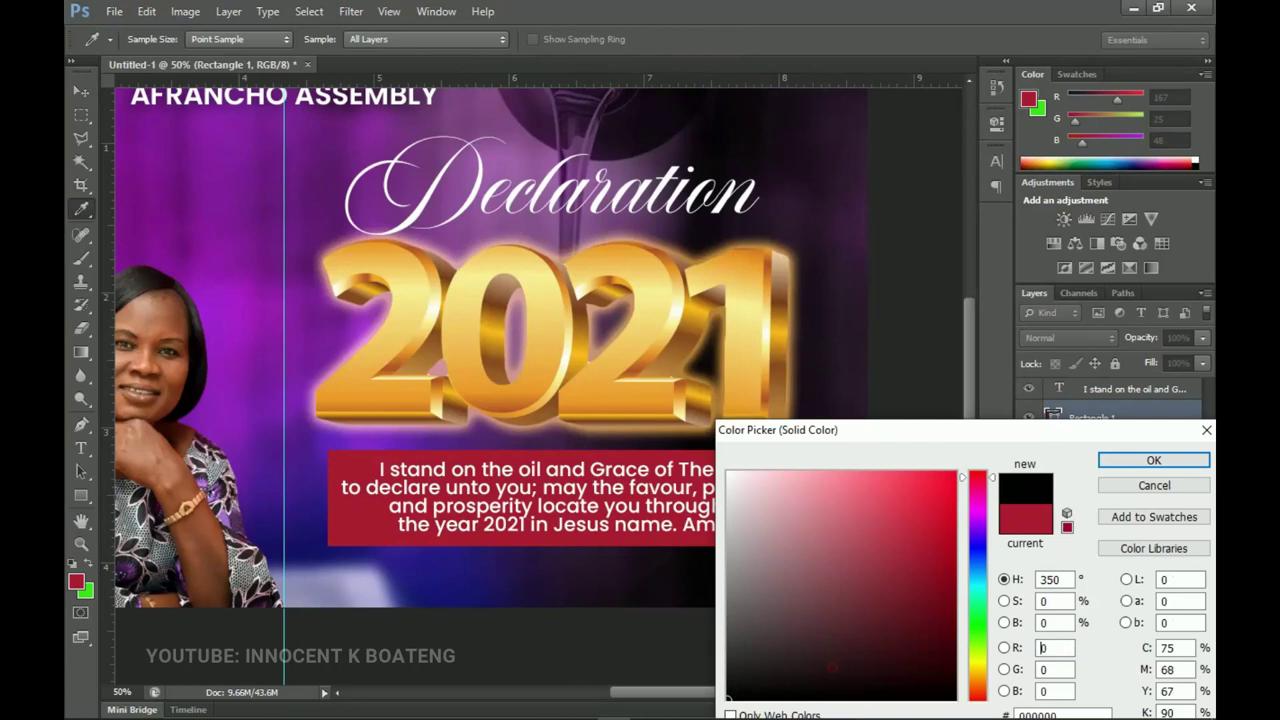
click(1108, 459)
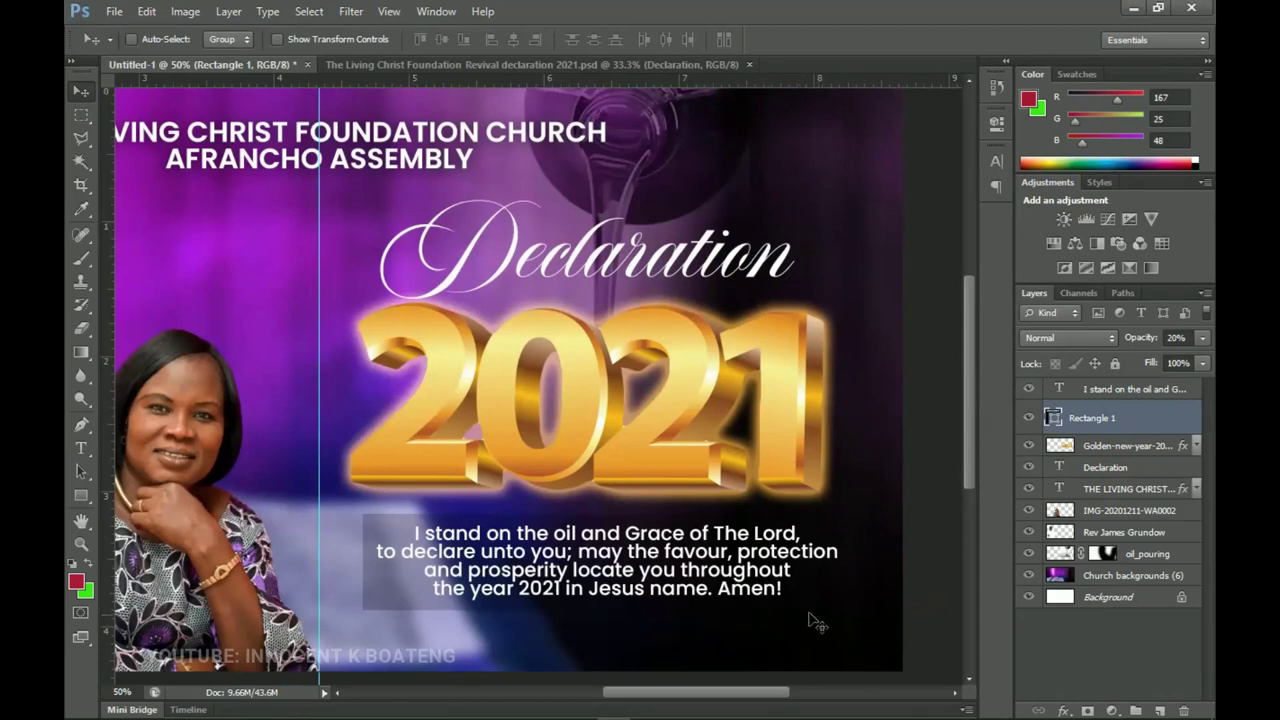
Step: Duplicate the declaration paragraph text layer and move the copy lower
scroll(722, 458, down, 3)
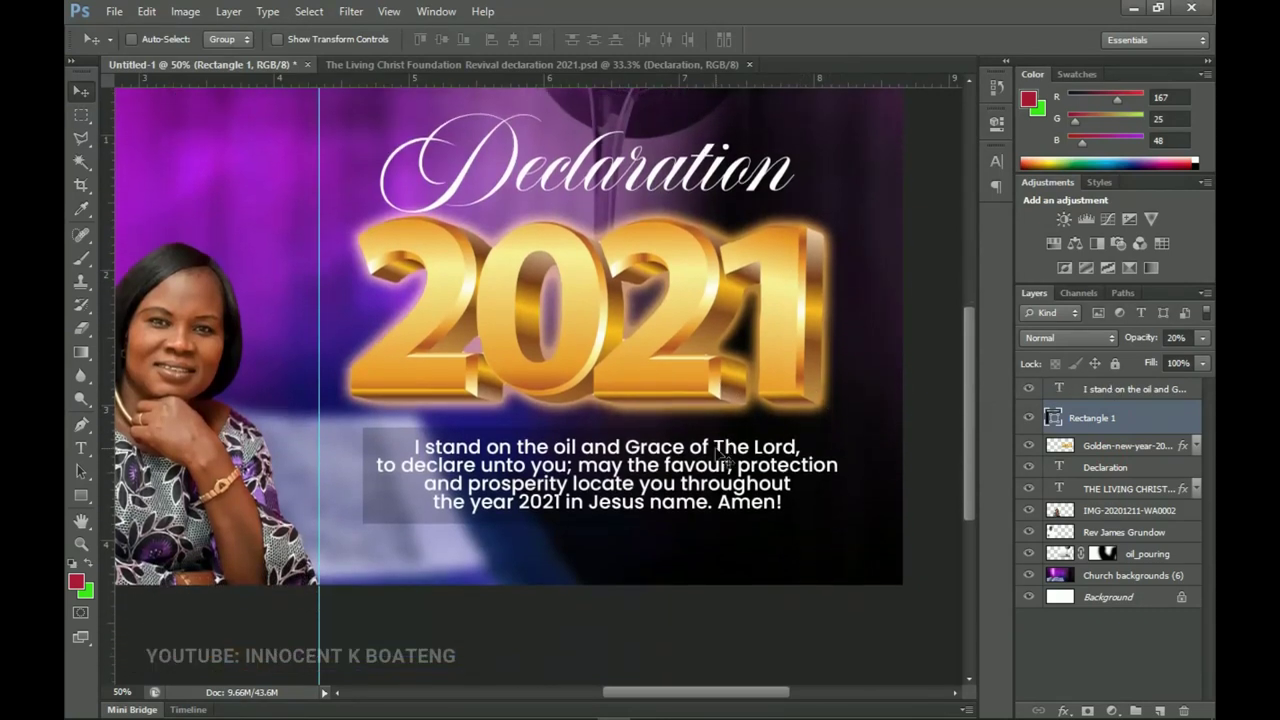
scroll(722, 458, up, 1)
scroll(735, 457, down, 1)
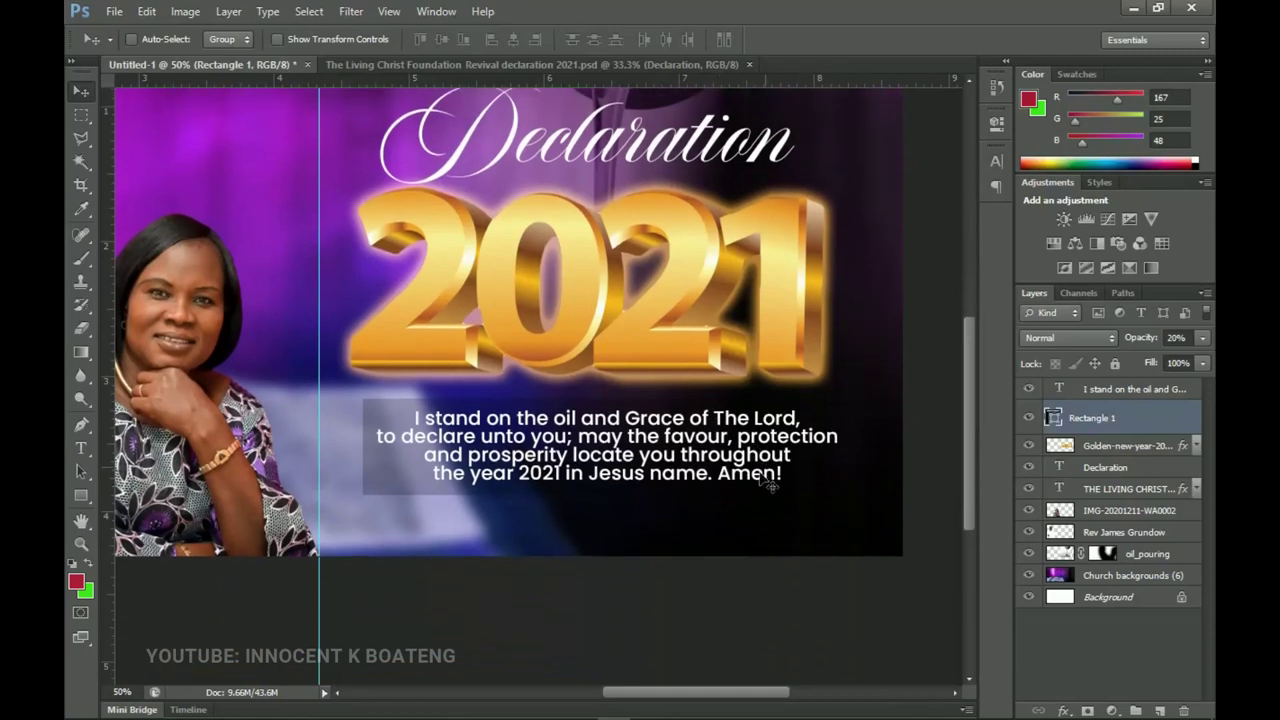
scroll(730, 440, down, 2)
right_click(720, 413)
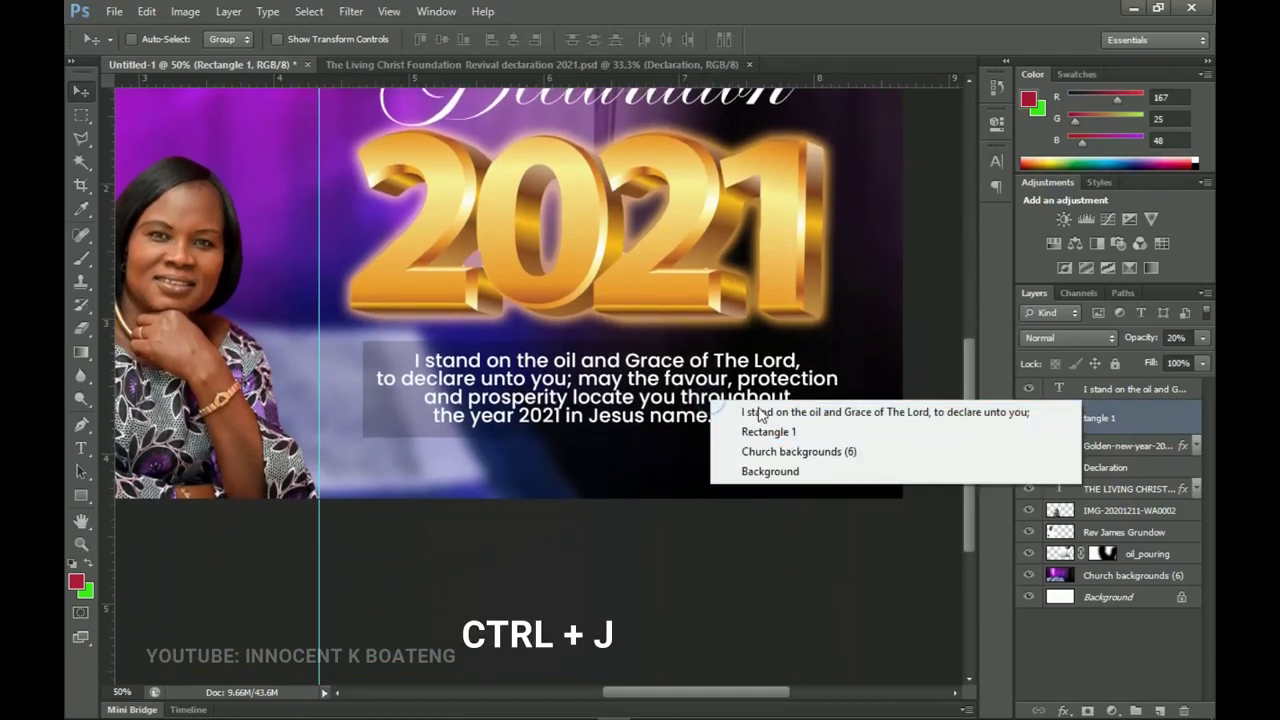
click(758, 411)
drag(765, 415, 740, 475)
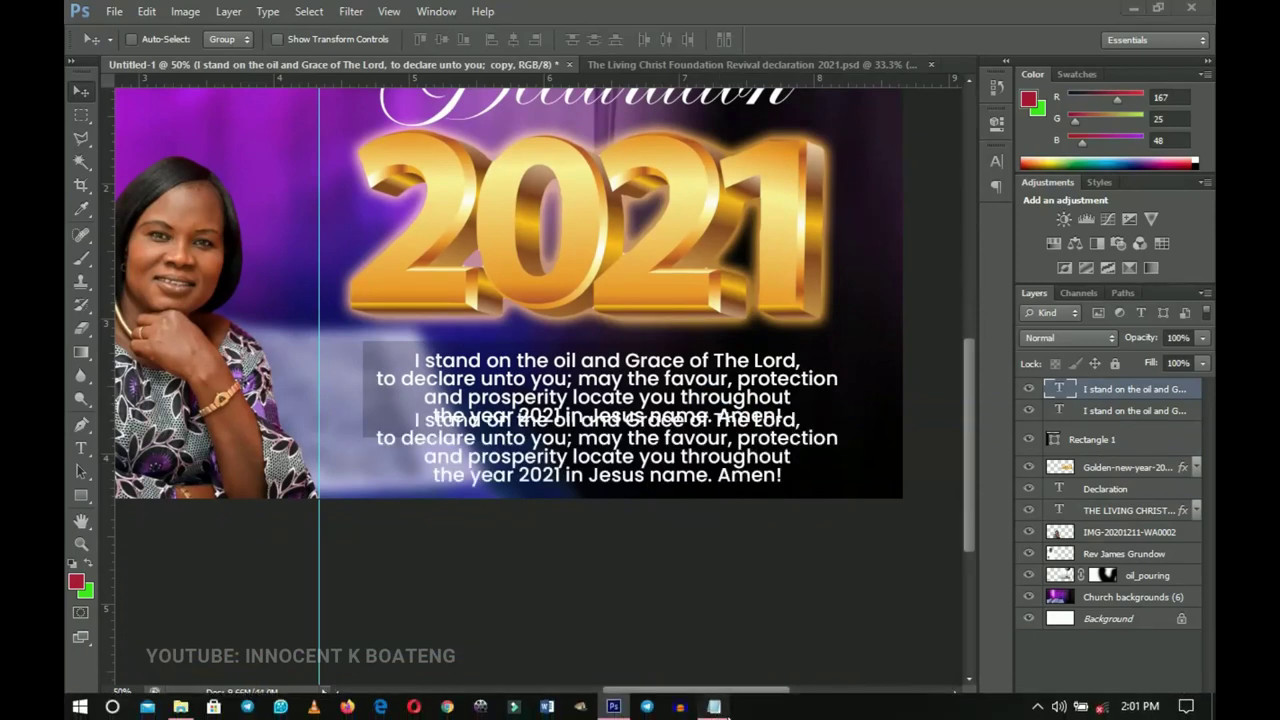
Step: Copy the pastor couple's signature line from Notepad and paste it into the copied text layer
click(714, 707)
click(640, 362)
key(shift+Left)
key(shift+Left)
key(shift+Left)
drag(640, 362, 430, 365)
key(ctrl+c)
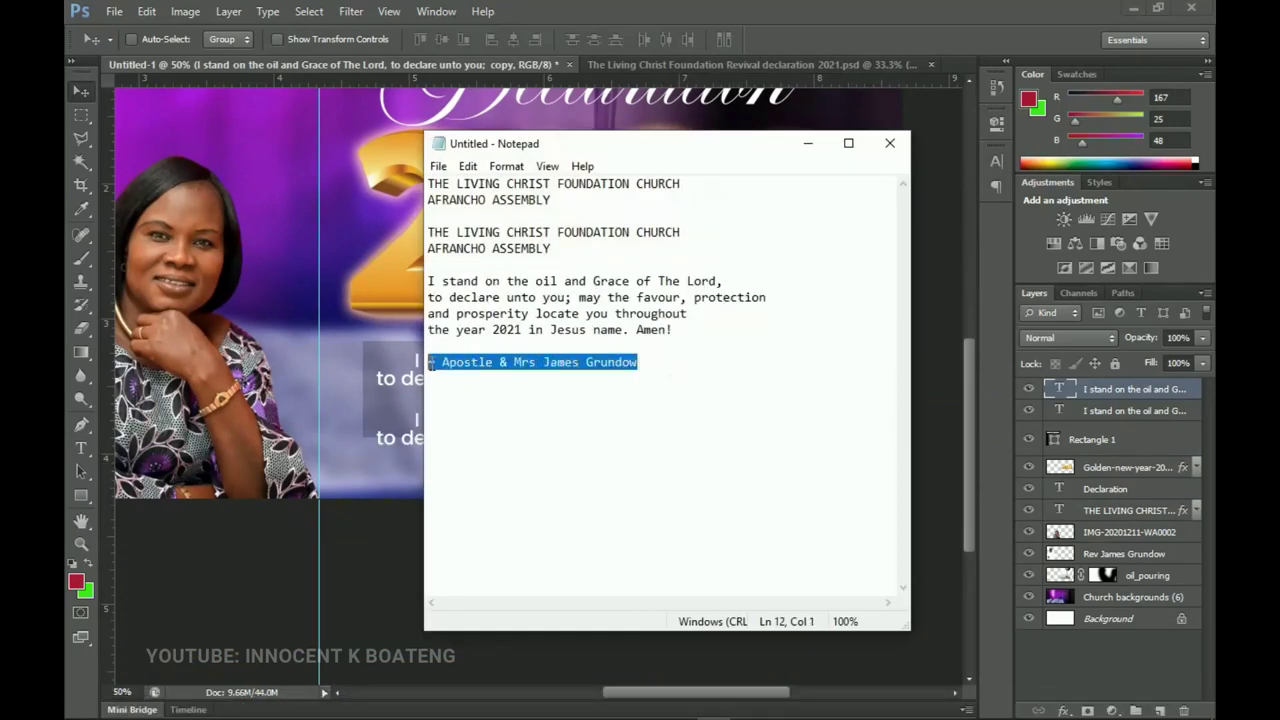
click(808, 143)
key(ctrl+v)
key(z)
scroll(805, 518, up, 3)
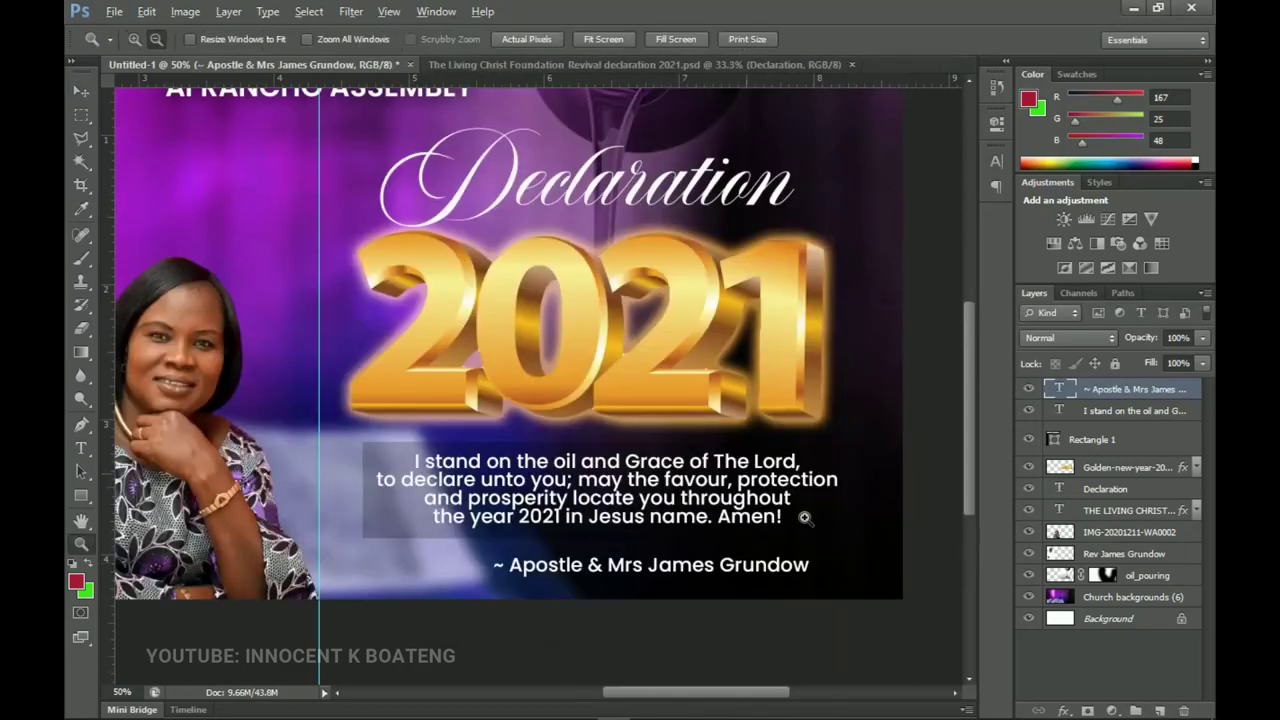
Step: Select the gold 2021 layer and drag VyBJQnF from 2021 Sticker Resources into Photoshop
click(697, 447)
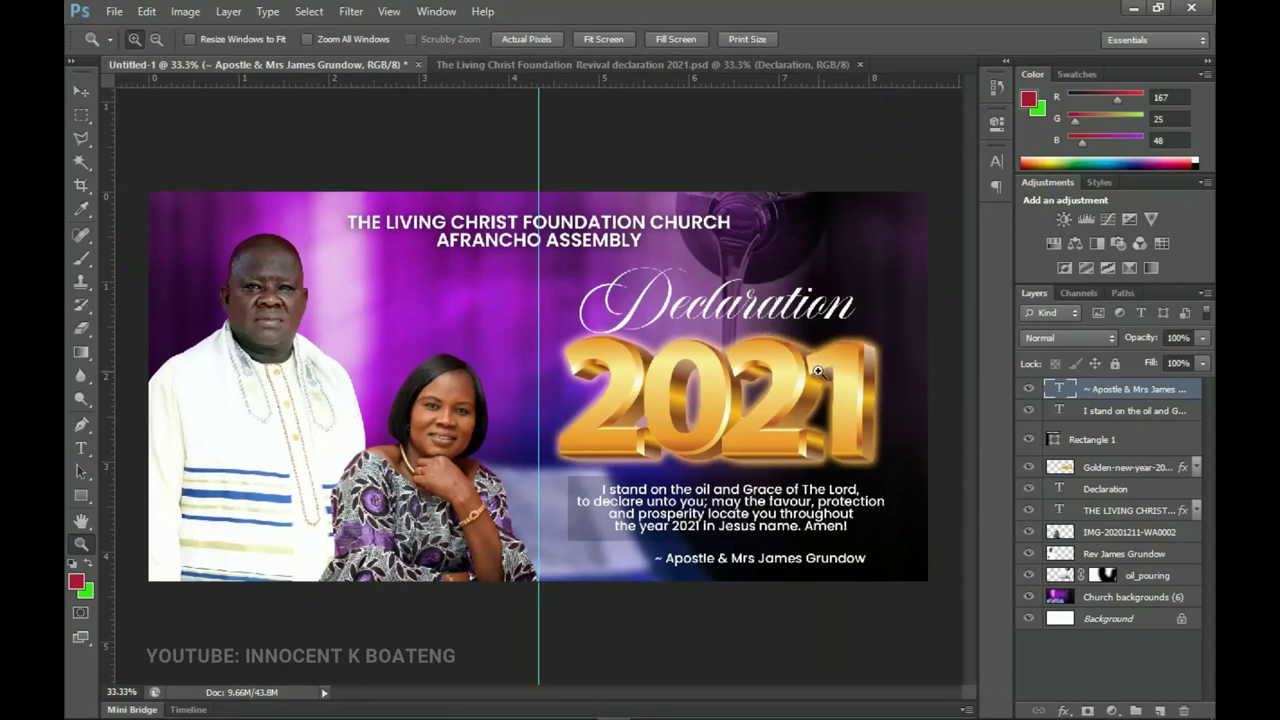
click(1124, 470)
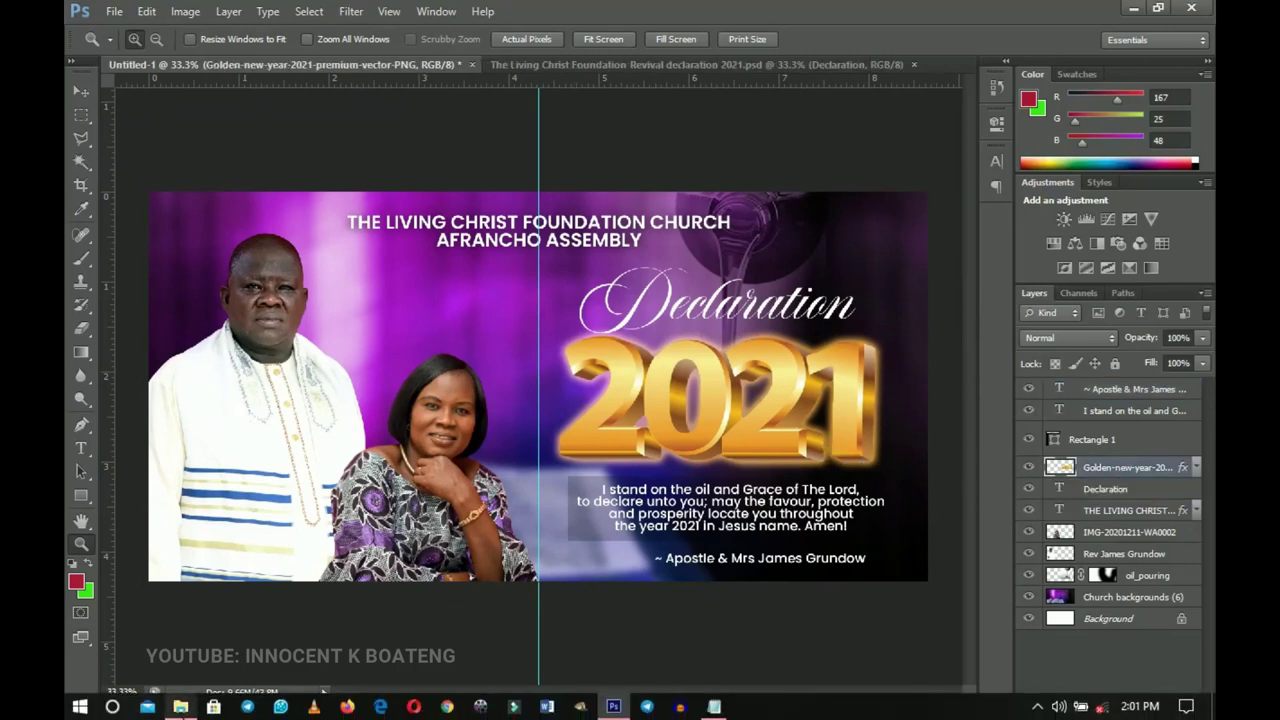
click(180, 712)
drag(865, 232, 884, 498)
Step: Place the VyBJQnF starburst image on the flyer and set its blend mode to Screen
drag(847, 440, 923, 414)
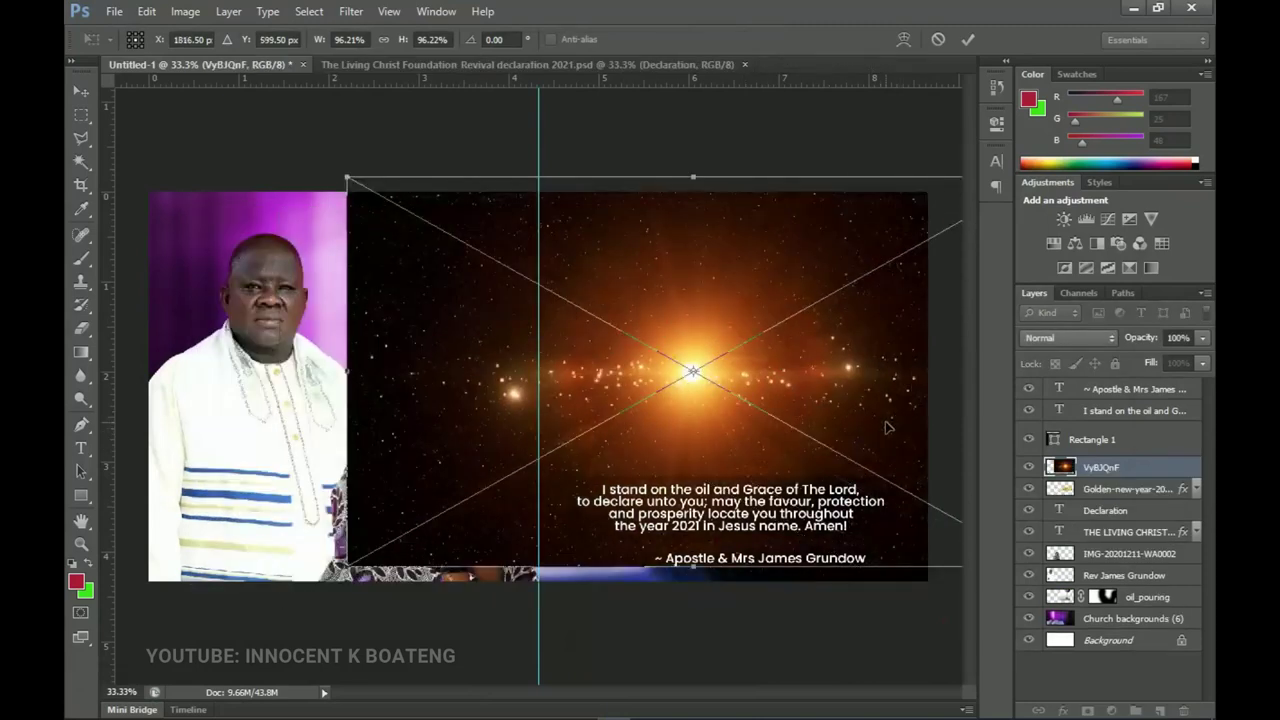
key(Return)
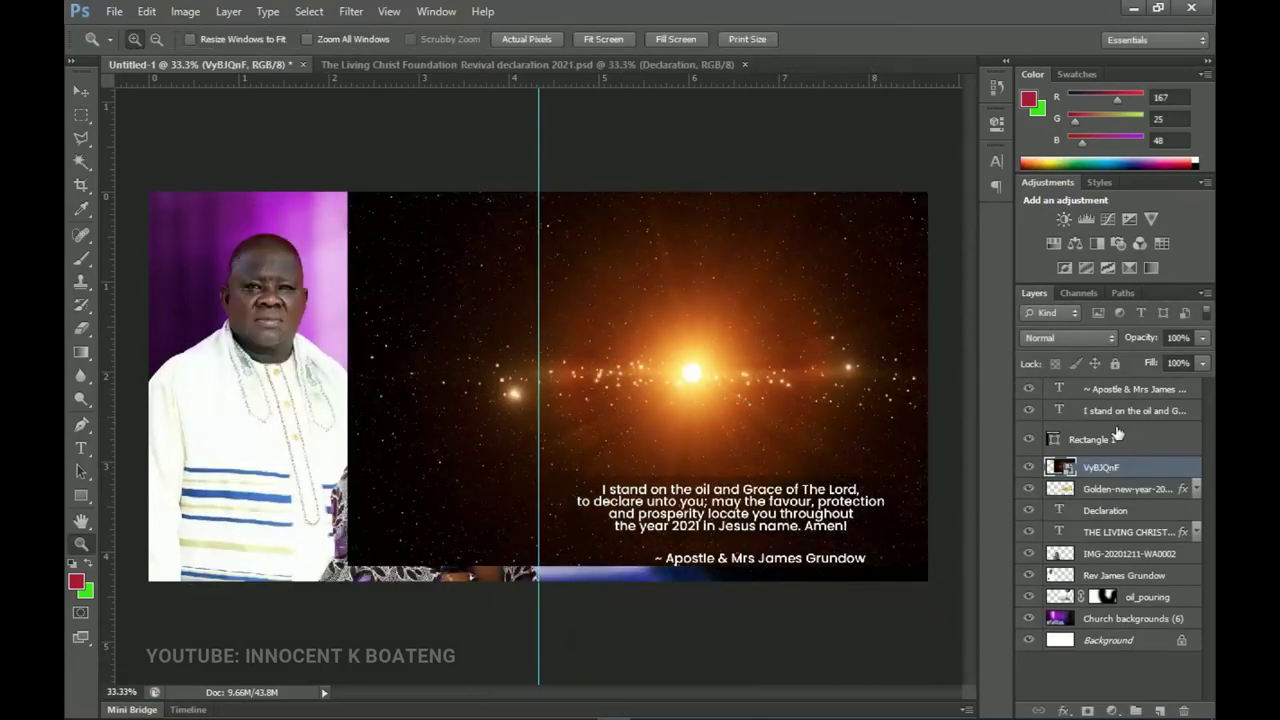
click(1057, 335)
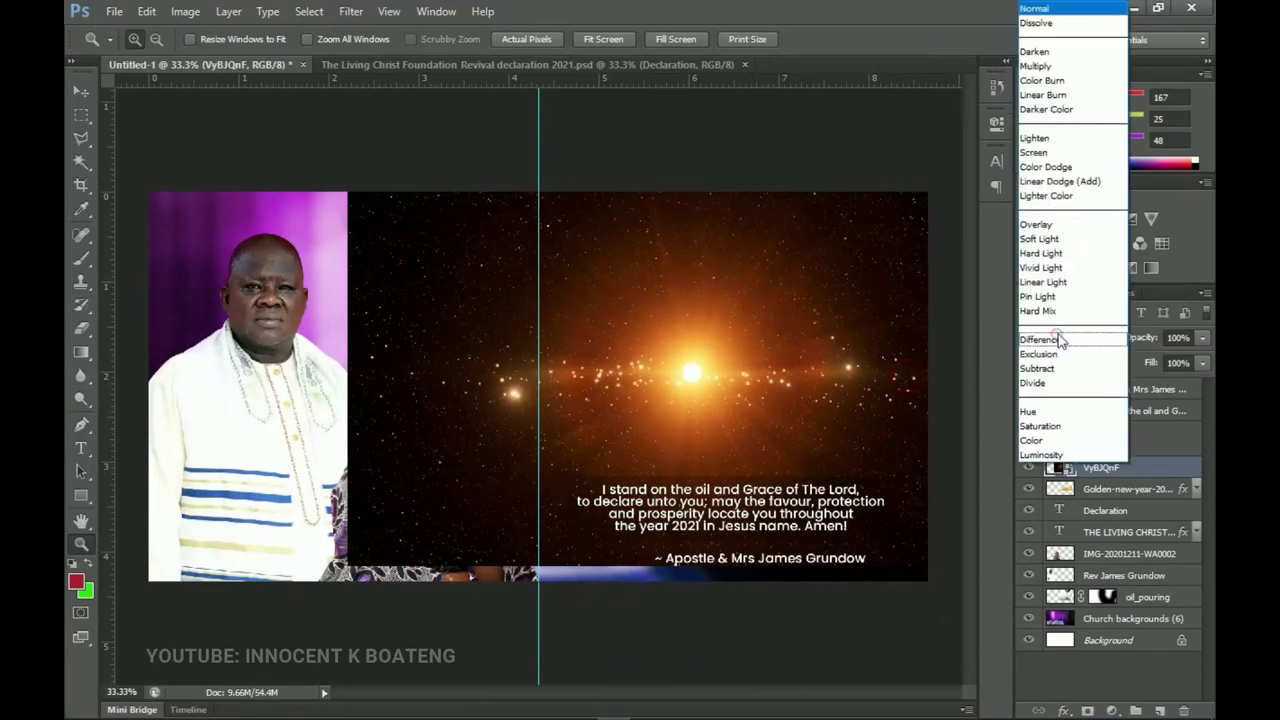
click(1036, 152)
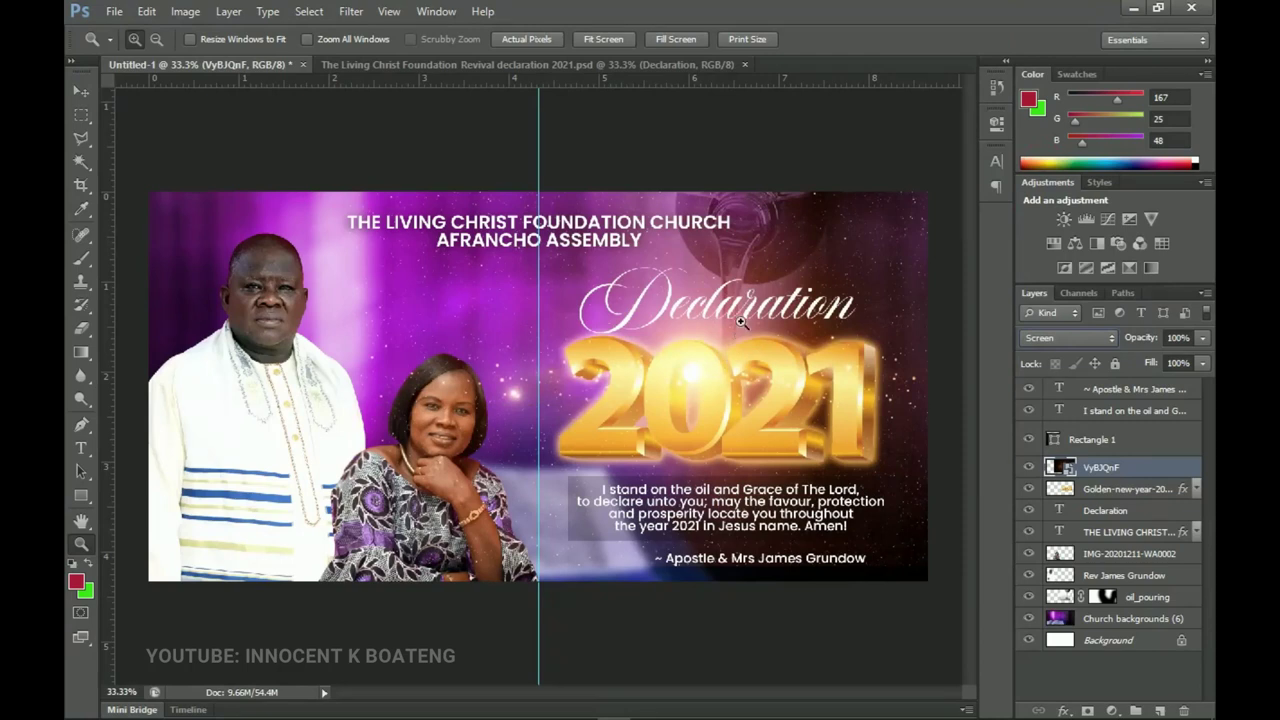
Step: Rasterize the VyBJQnF glow layer and apply an 11.4-pixel Gaussian Blur
right_click(1100, 466)
click(941, 282)
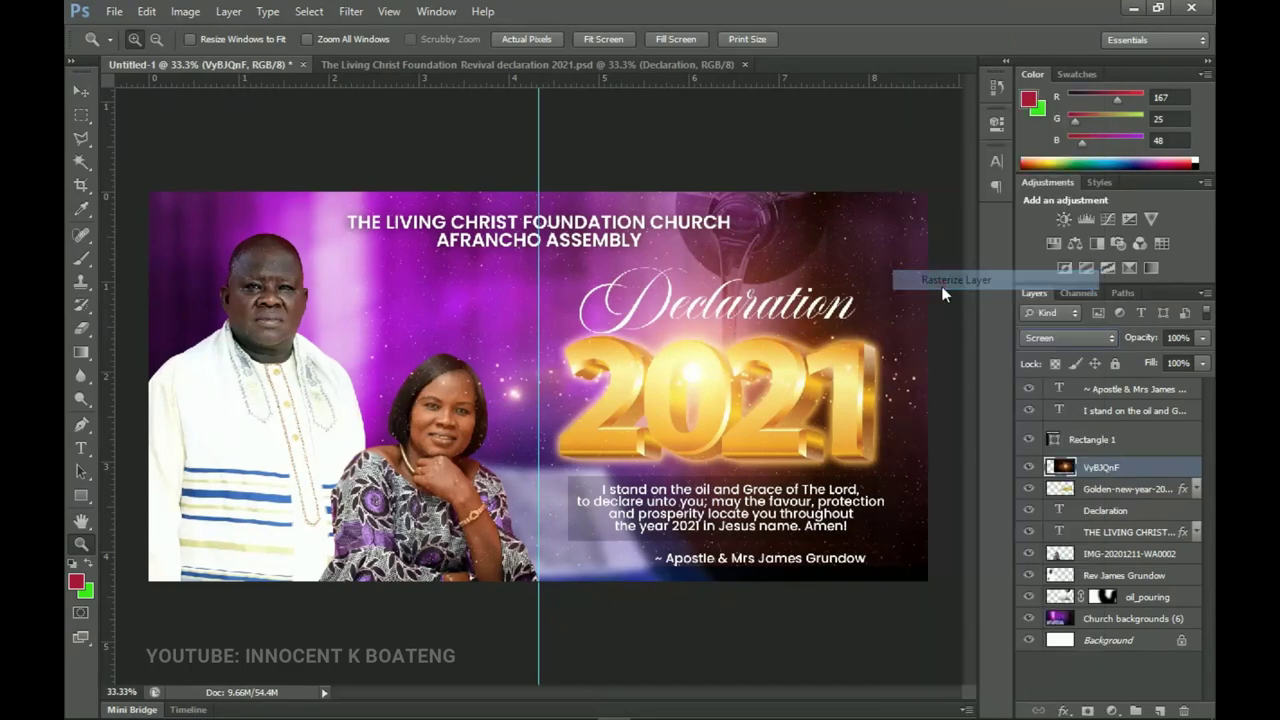
click(352, 12)
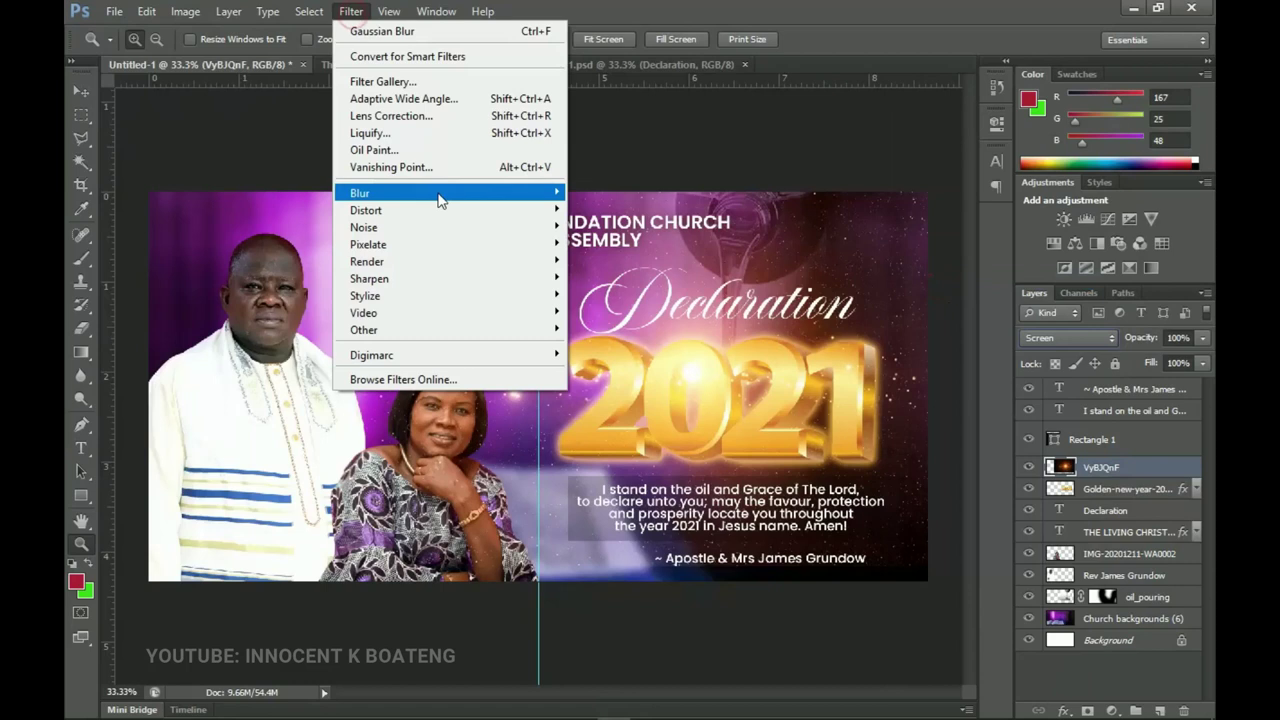
mouse_move(450, 193)
click(643, 322)
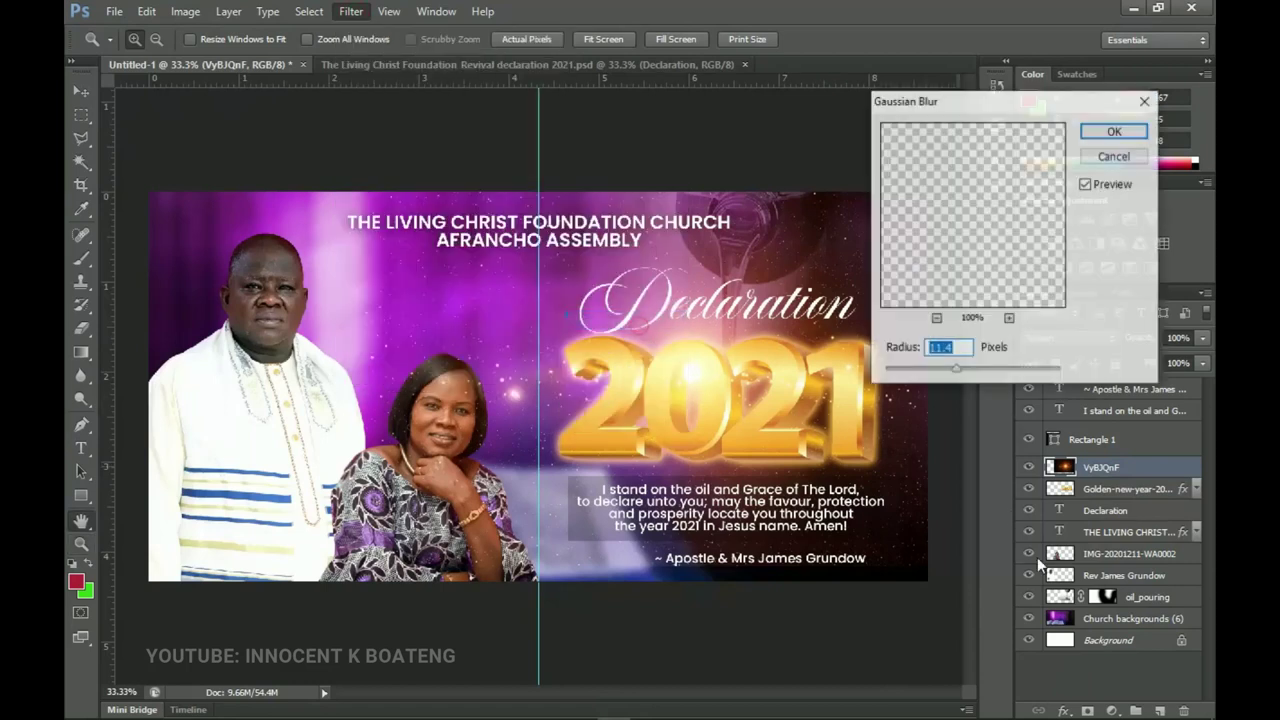
click(1118, 134)
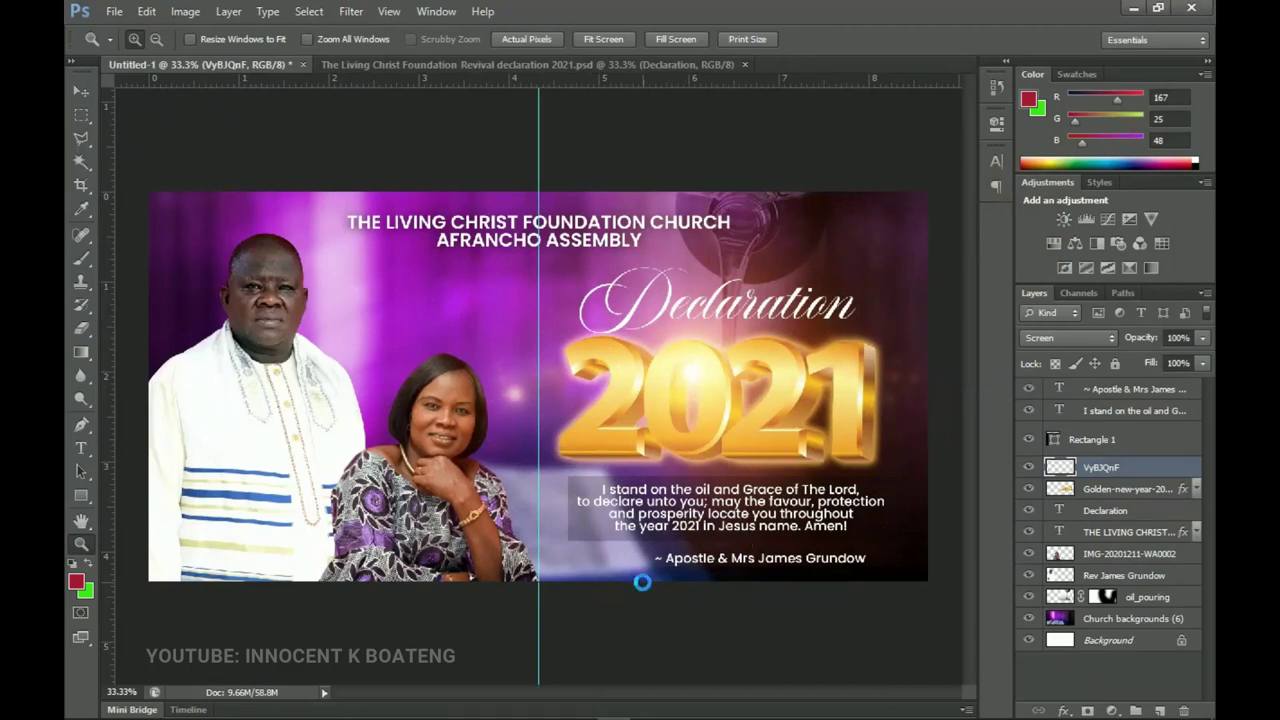
Step: Move the glow to 2021's lower right and enlarge it to about 121%
key(v)
drag(716, 405, 899, 451)
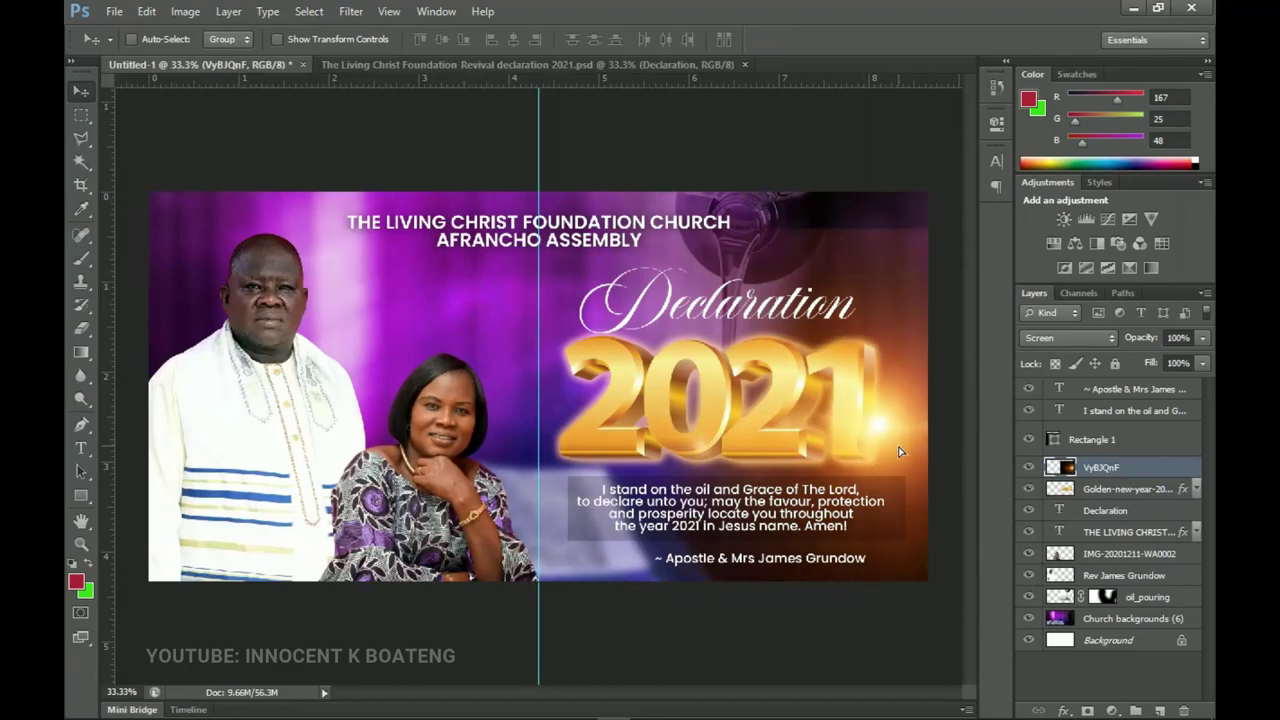
key(ctrl+t)
drag(525, 627, 453, 668)
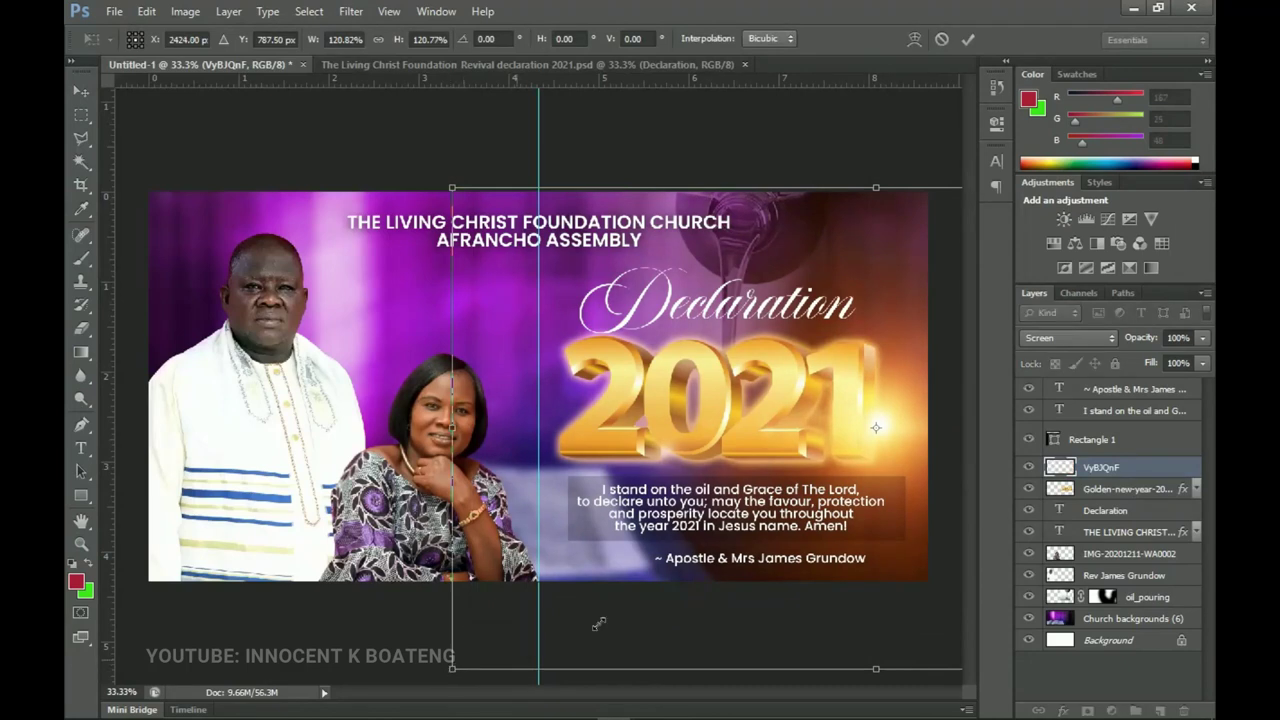
key(Return)
key(ctrl+0)
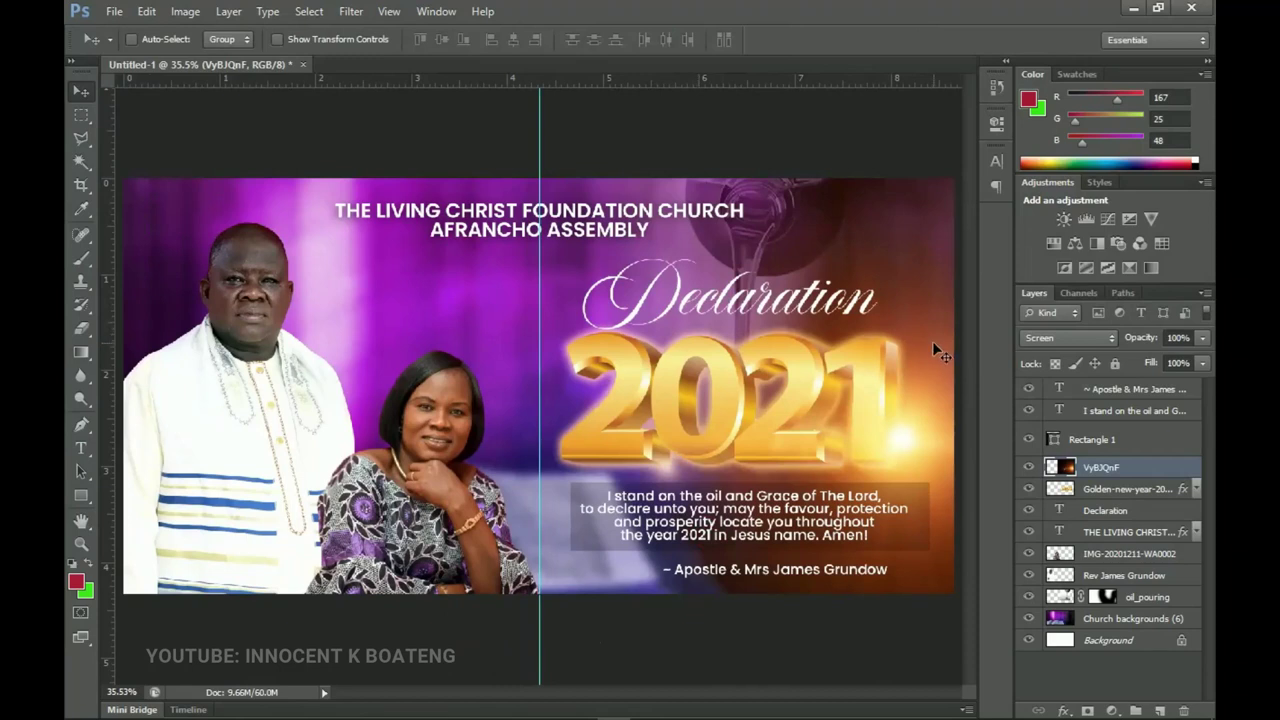
Step: Apply a -18 Hue shift to the VyBJQnF glow for a redder orange
key(ctrl+u)
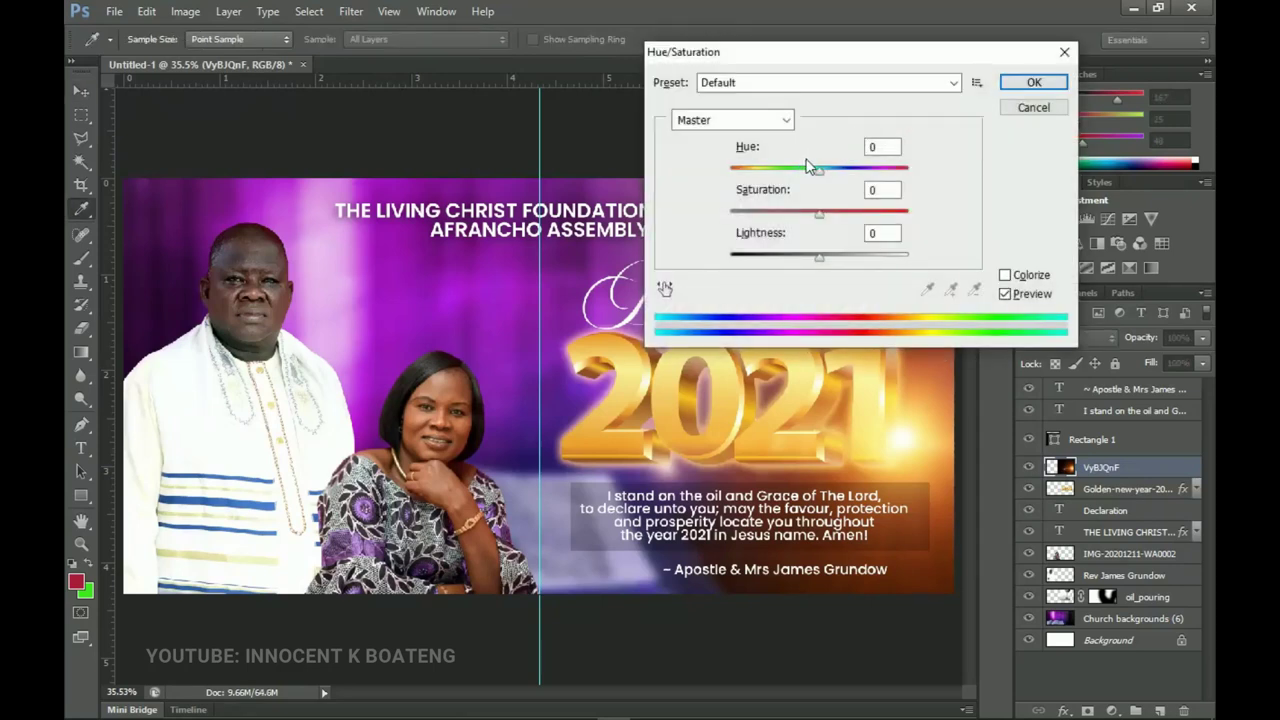
drag(817, 170, 806, 177)
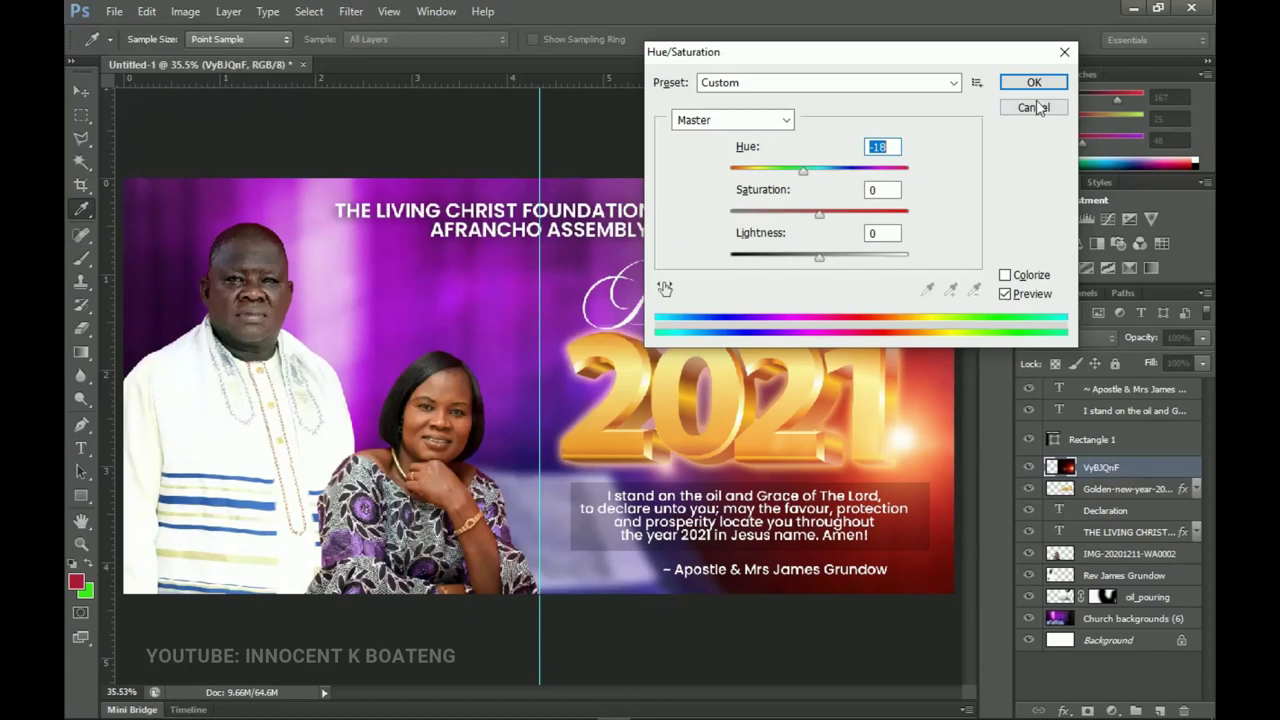
drag(932, 52, 1115, 50)
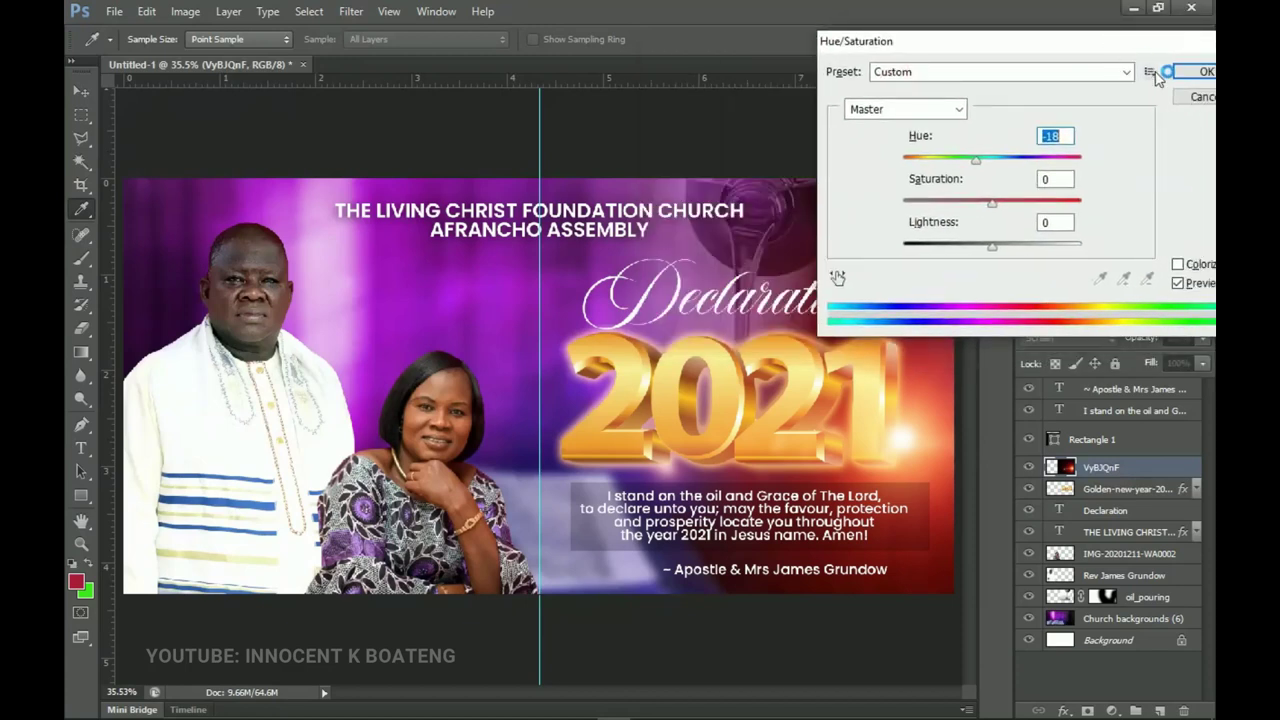
click(1196, 68)
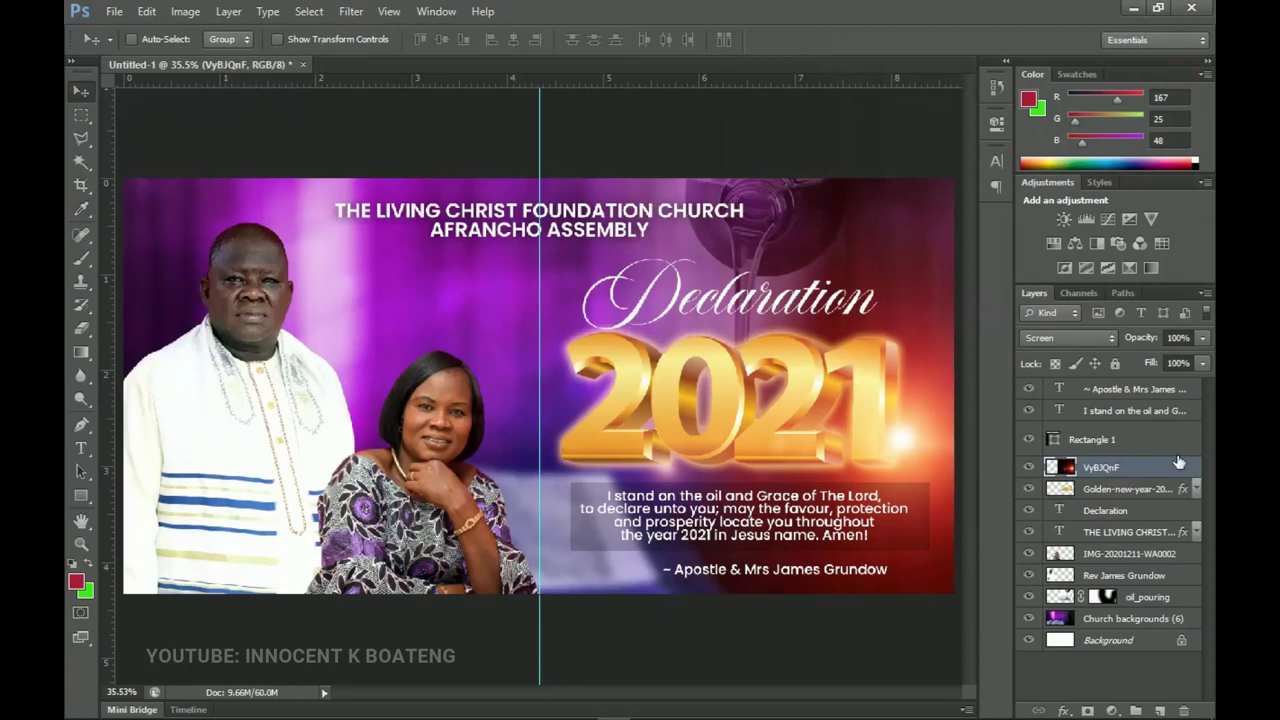
Step: Duplicate the VyBJQnF glow layer and zoom in around the 2021 graphic
key(ctrl+j)
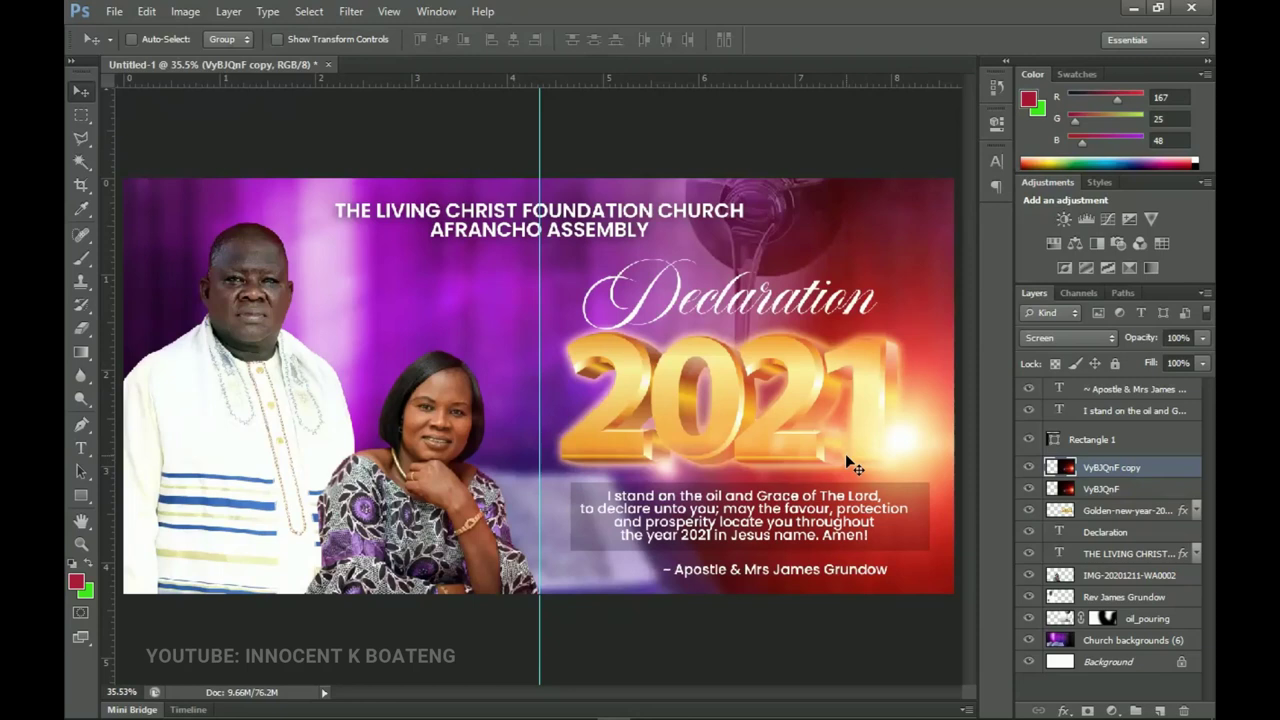
key(z)
click(826, 402)
drag(820, 391, 643, 361)
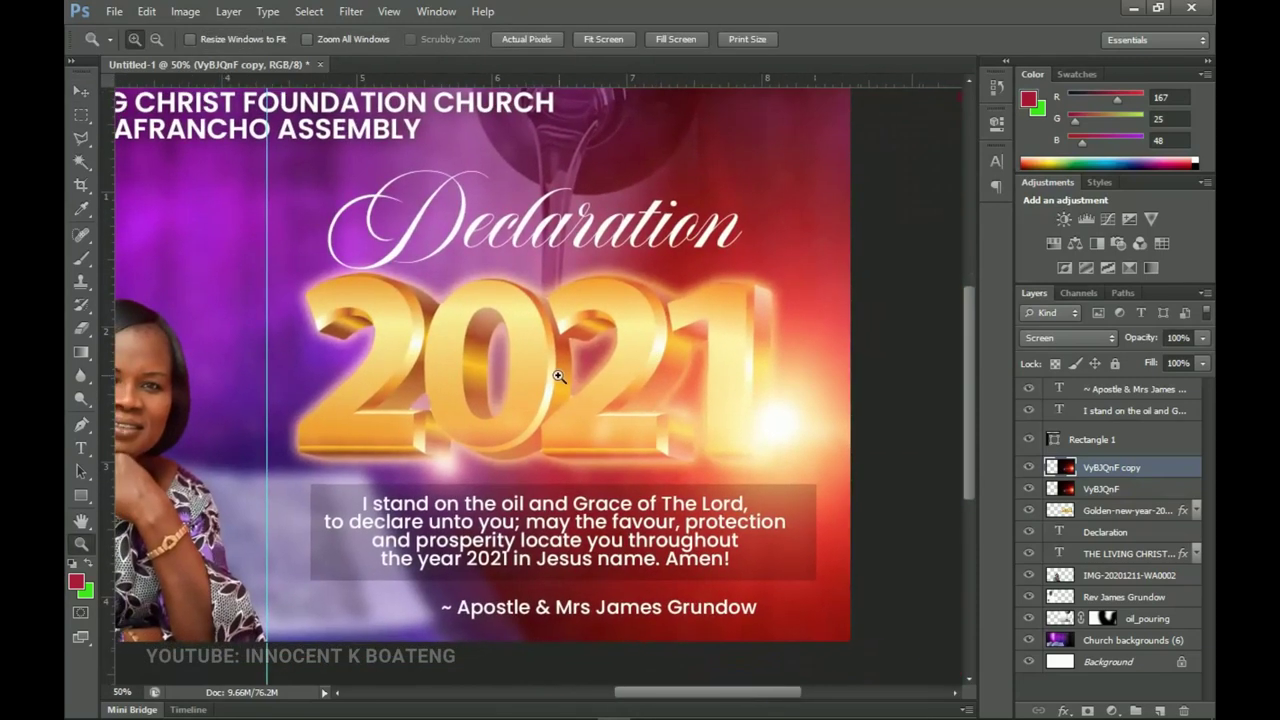
key(v)
key(ctrl+plus)
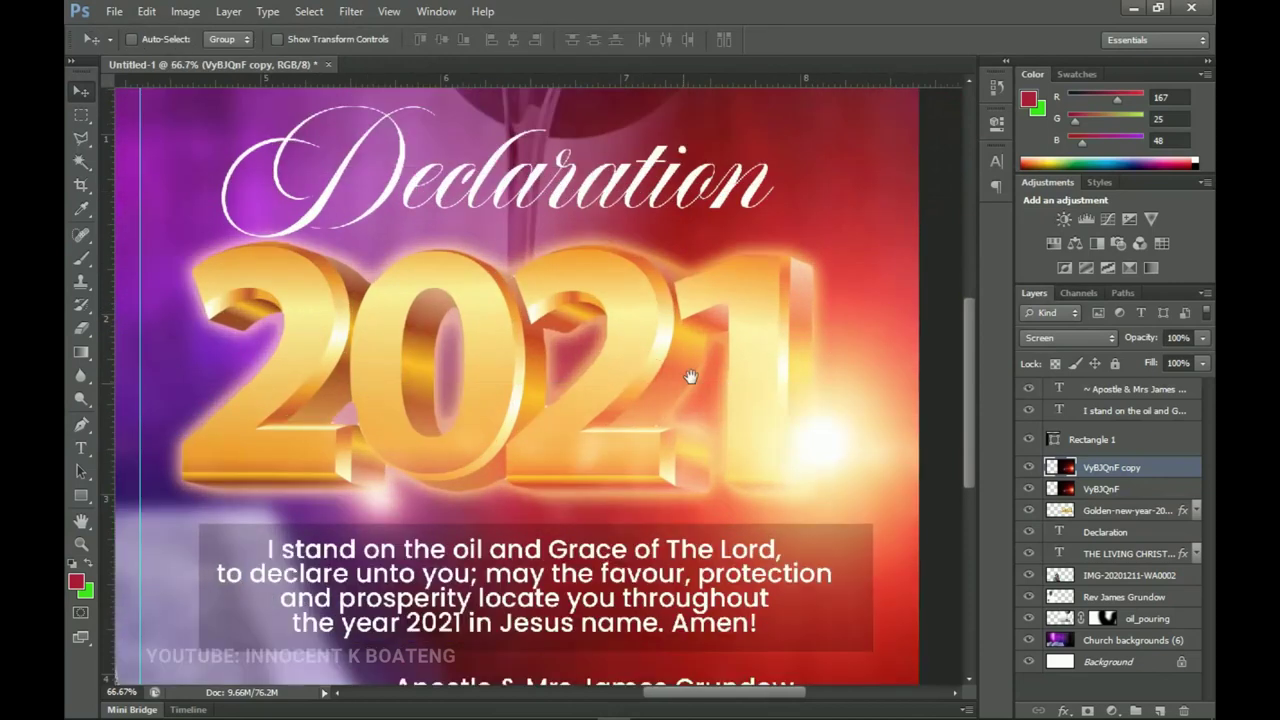
drag(690, 376, 758, 378)
Step: Apply Levels with black input 50 to the gold 2021 layer
ctrl+click(738, 400)
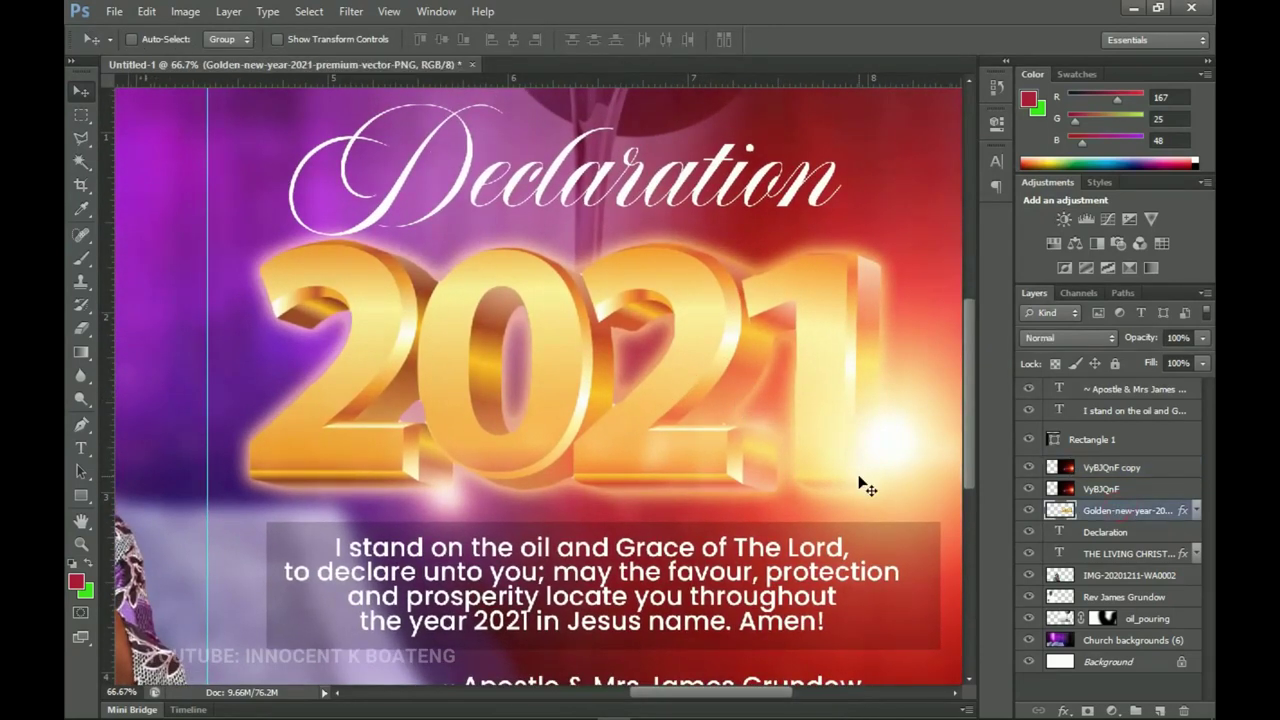
key(ctrl+l)
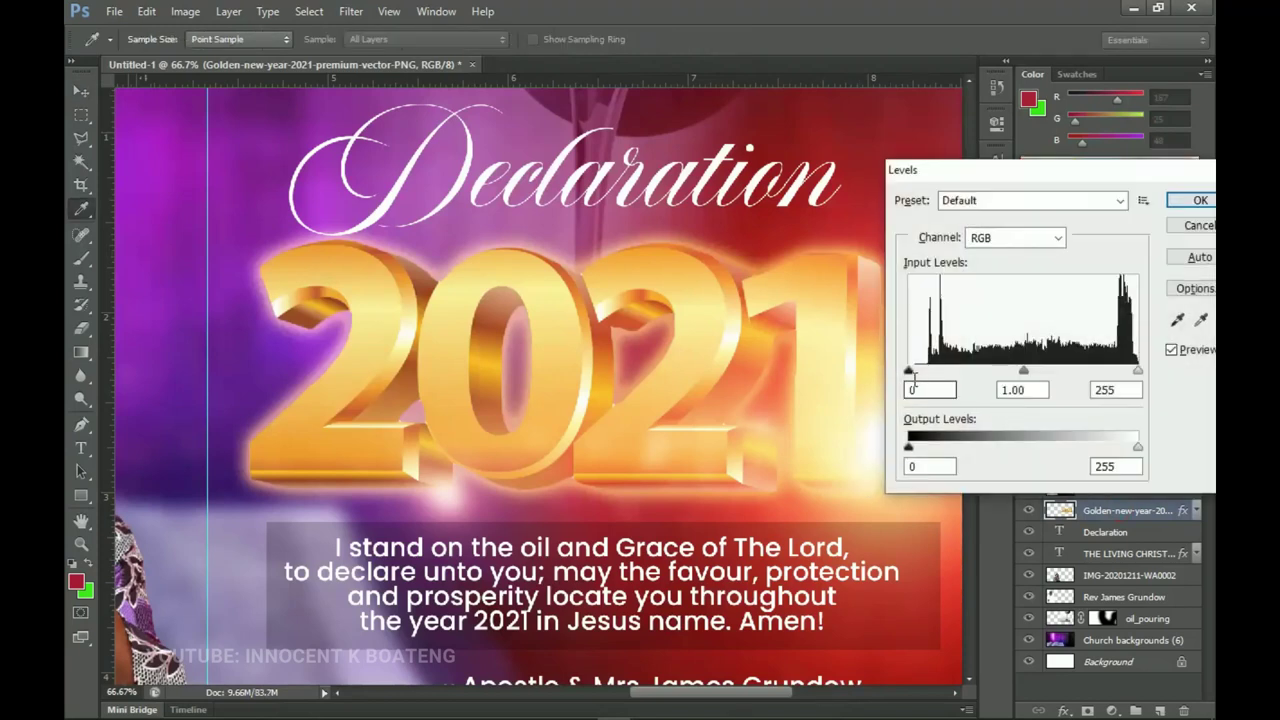
drag(909, 373, 955, 375)
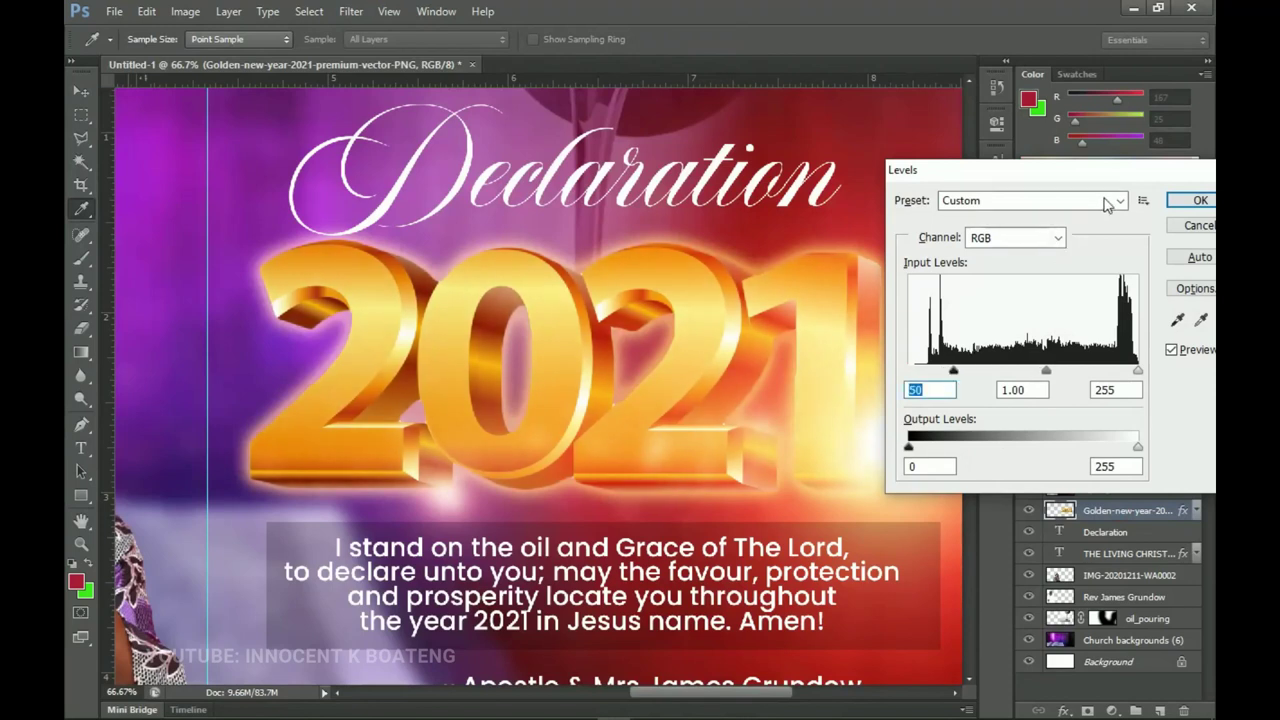
click(1198, 201)
key(z)
alt+click(786, 344)
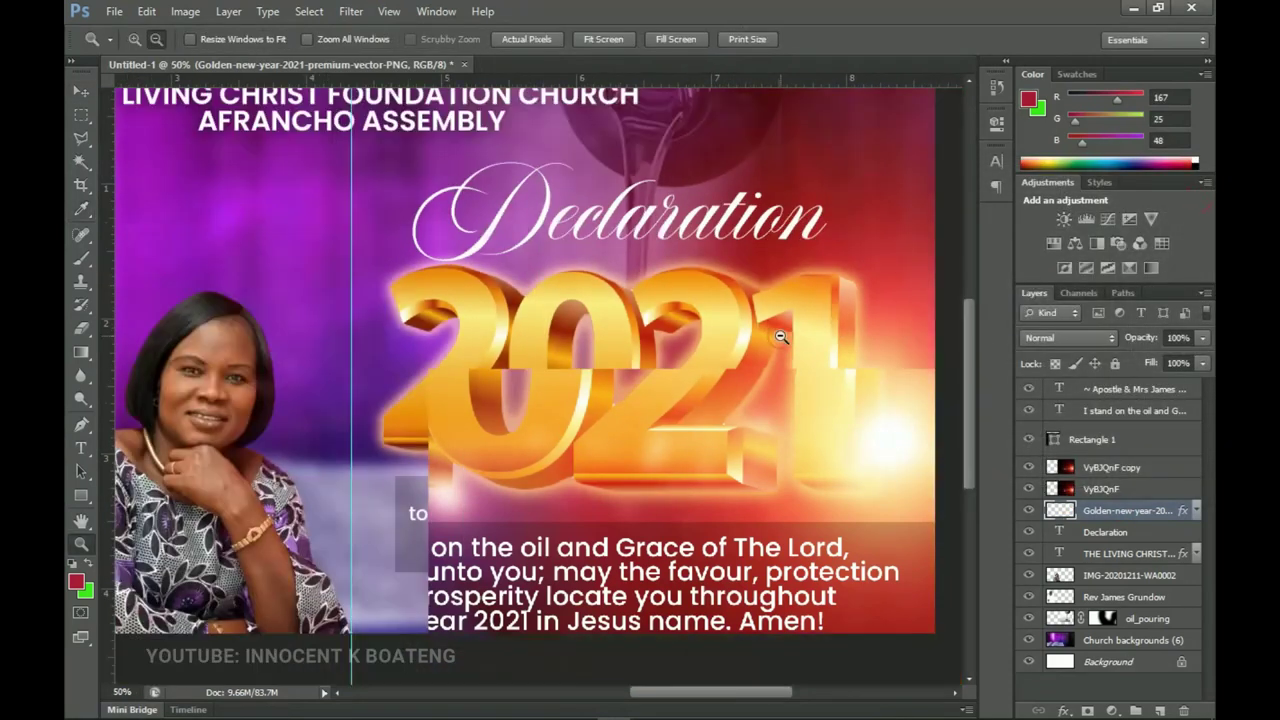
alt+click(786, 344)
Step: Duplicate the VyBJQnF copy flare, move it near the man's head, and scale it to about half
key(v)
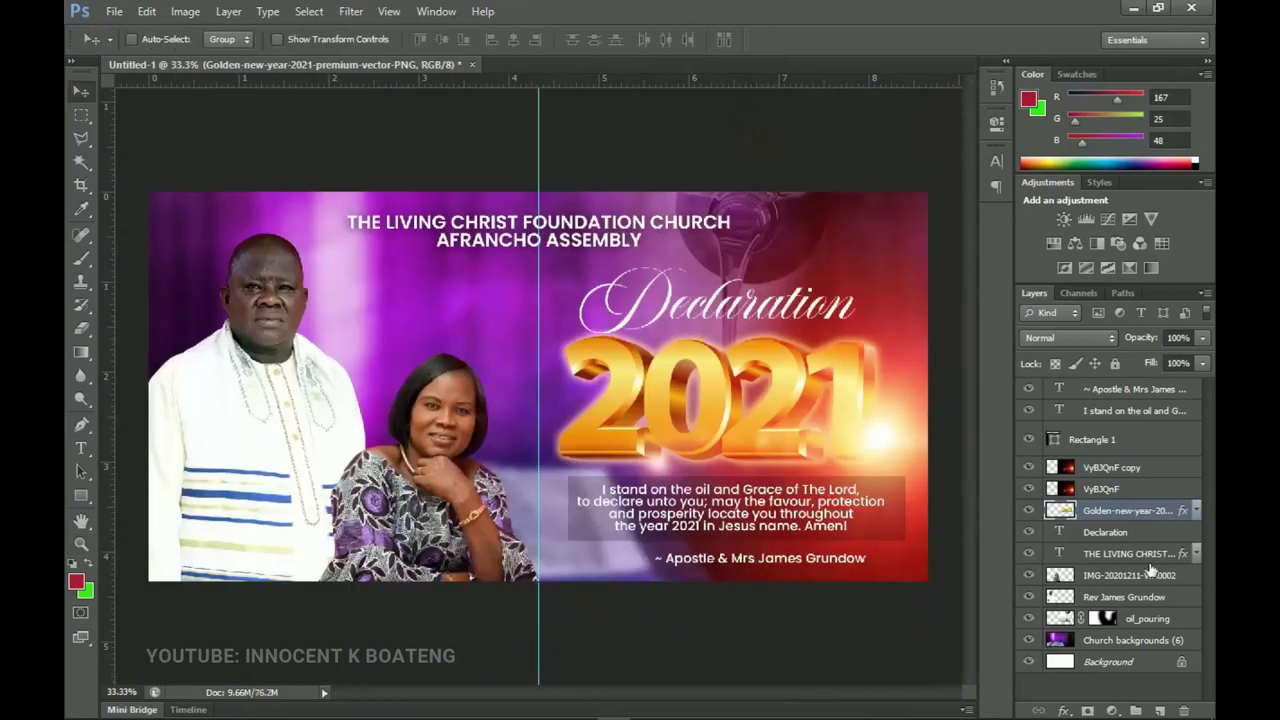
click(1132, 473)
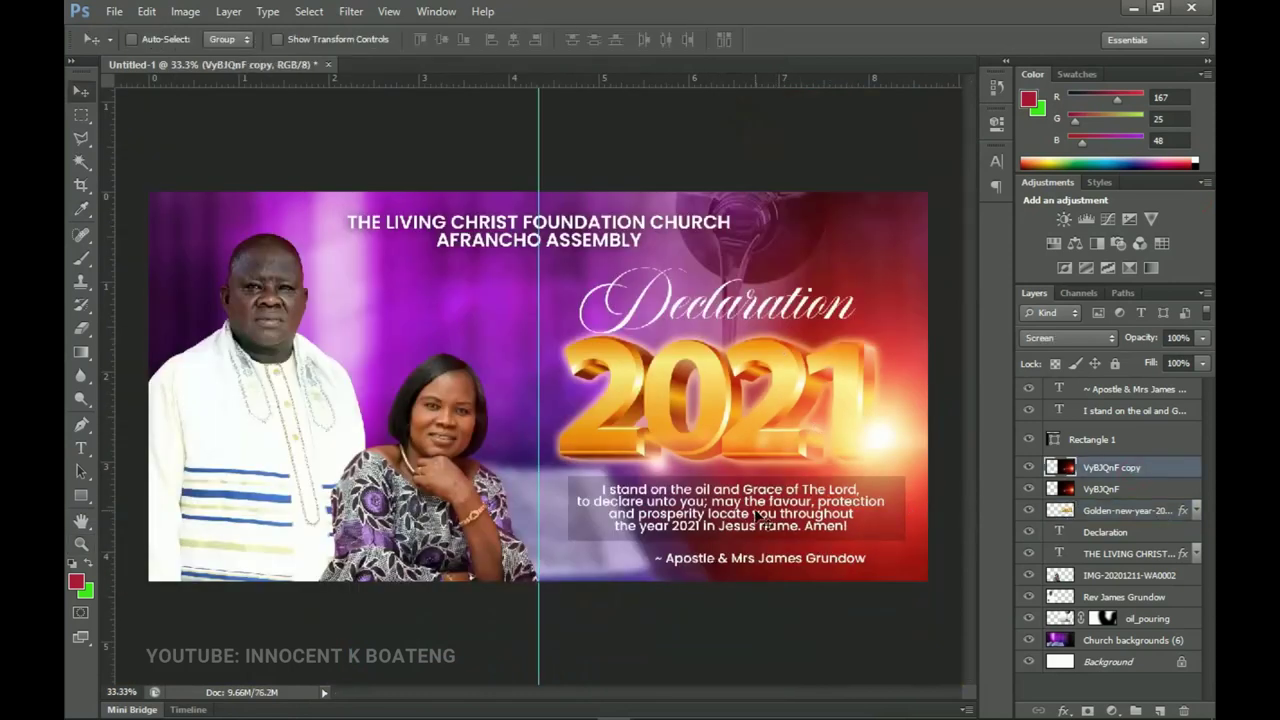
key(ctrl+j)
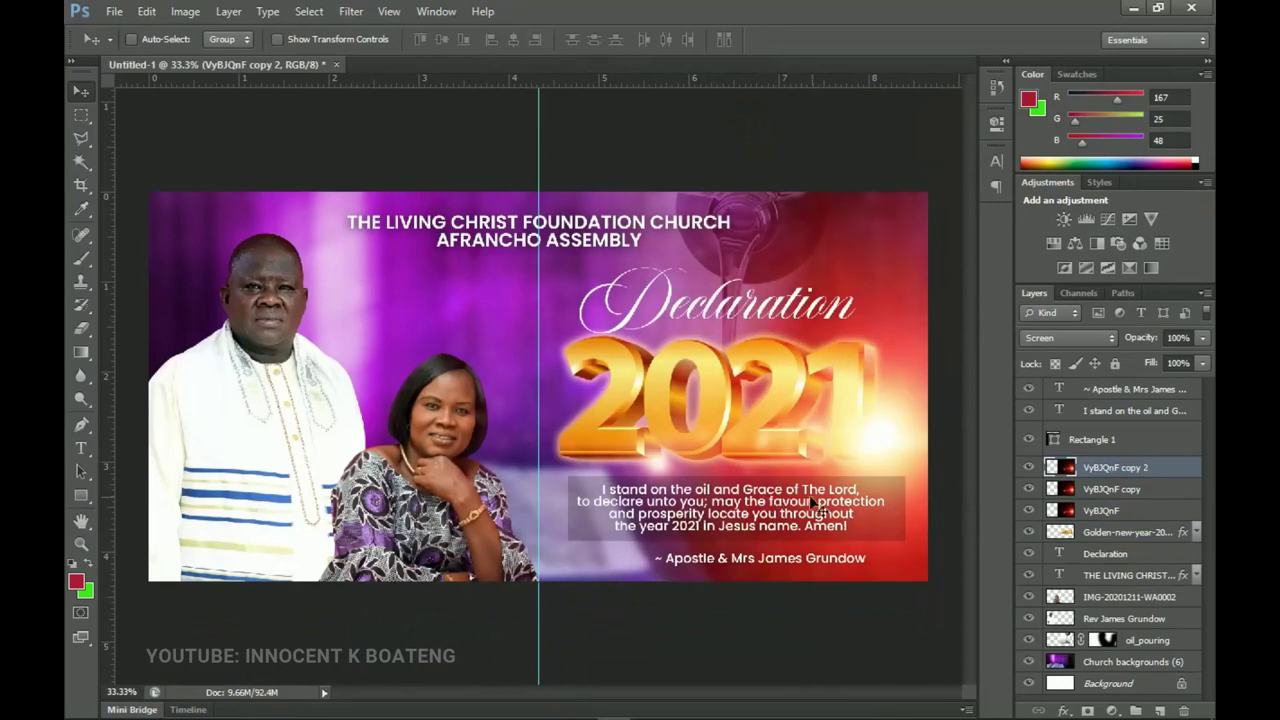
drag(848, 450, 110, 293)
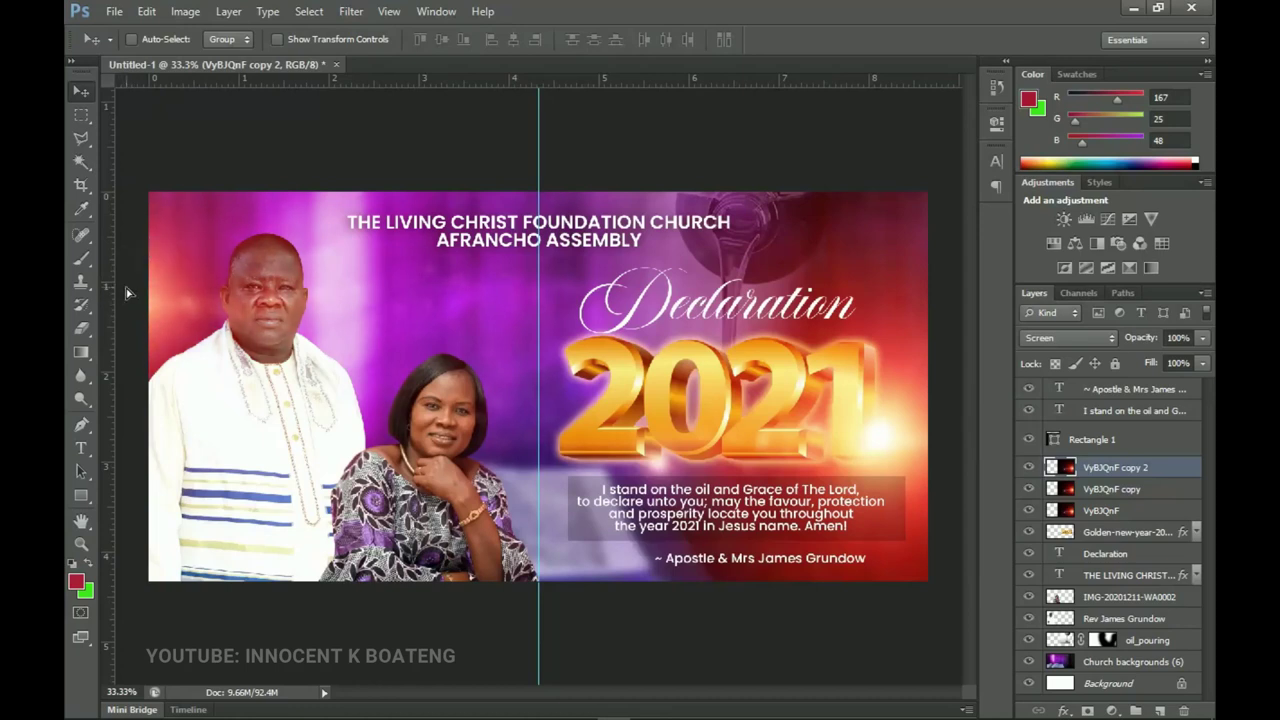
key(ctrl+t)
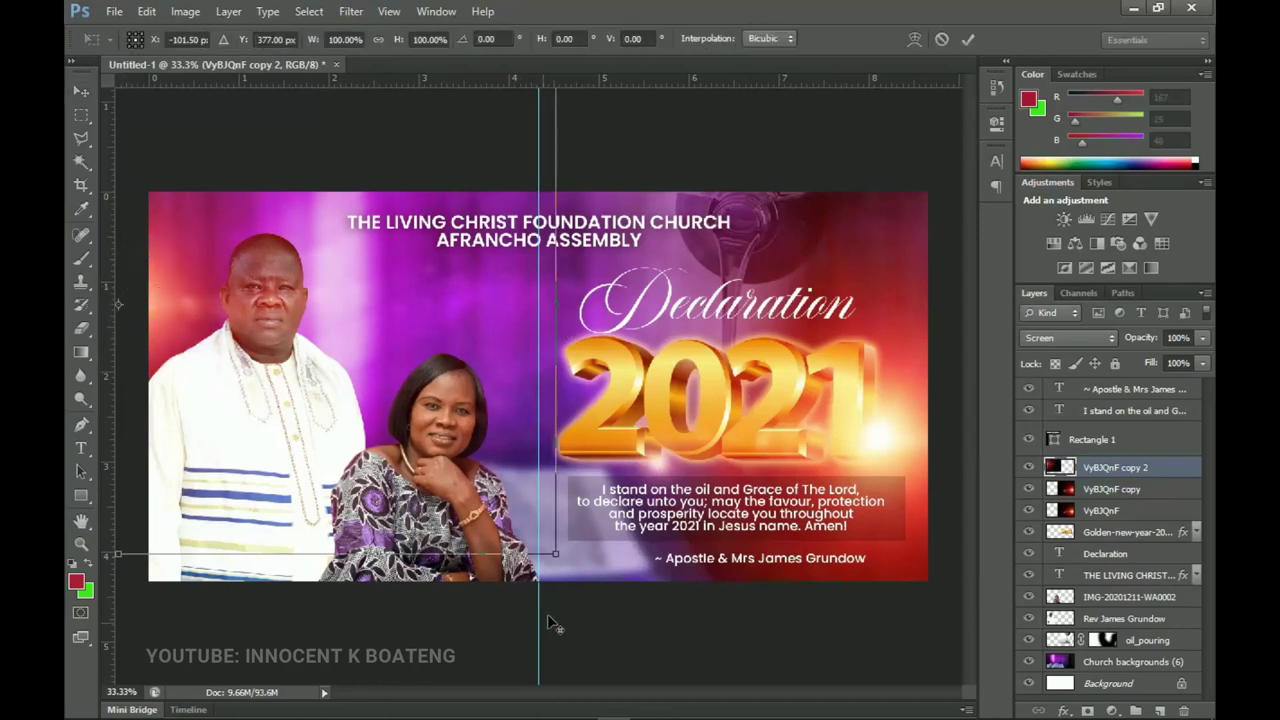
drag(555, 553, 335, 425)
drag(199, 308, 252, 305)
key(Return)
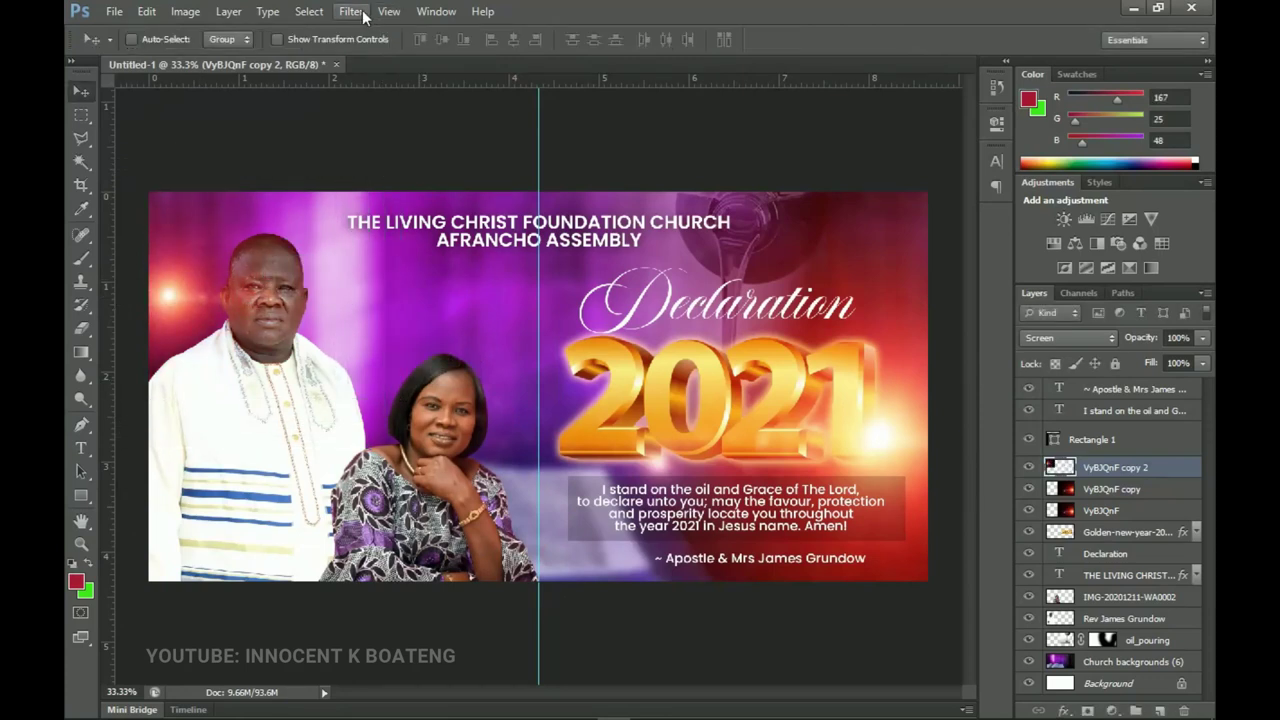
Step: Soften the new flare copy with a 25-pixel Gaussian Blur
click(350, 11)
mouse_move(502, 197)
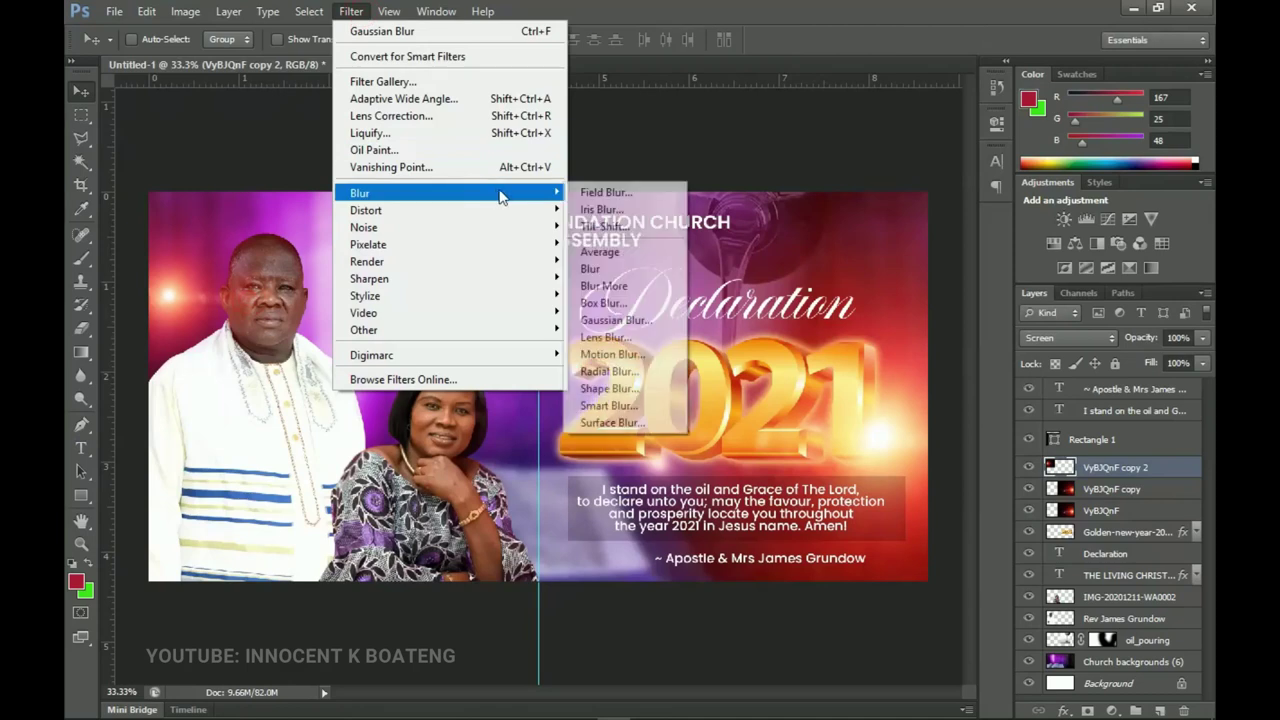
click(625, 321)
mouse_move(957, 369)
mouse_down()
mouse_move(975, 372)
mouse_move(964, 370)
mouse_up()
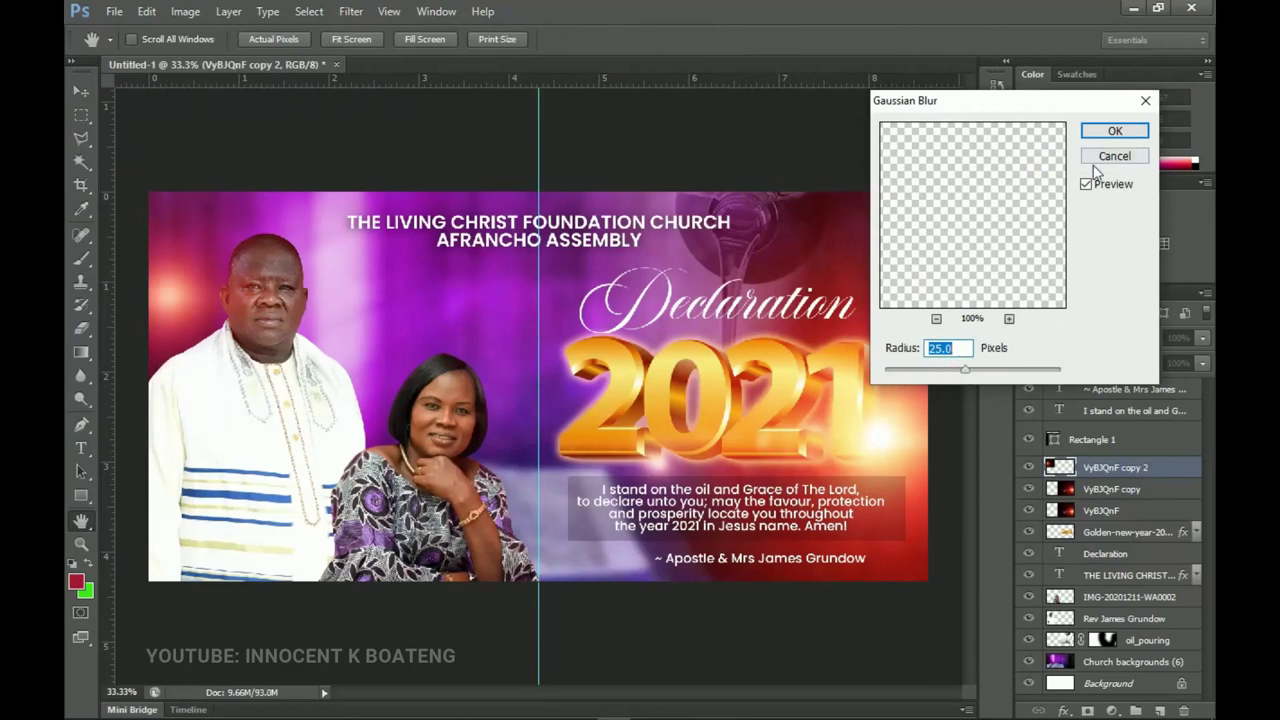
click(1114, 131)
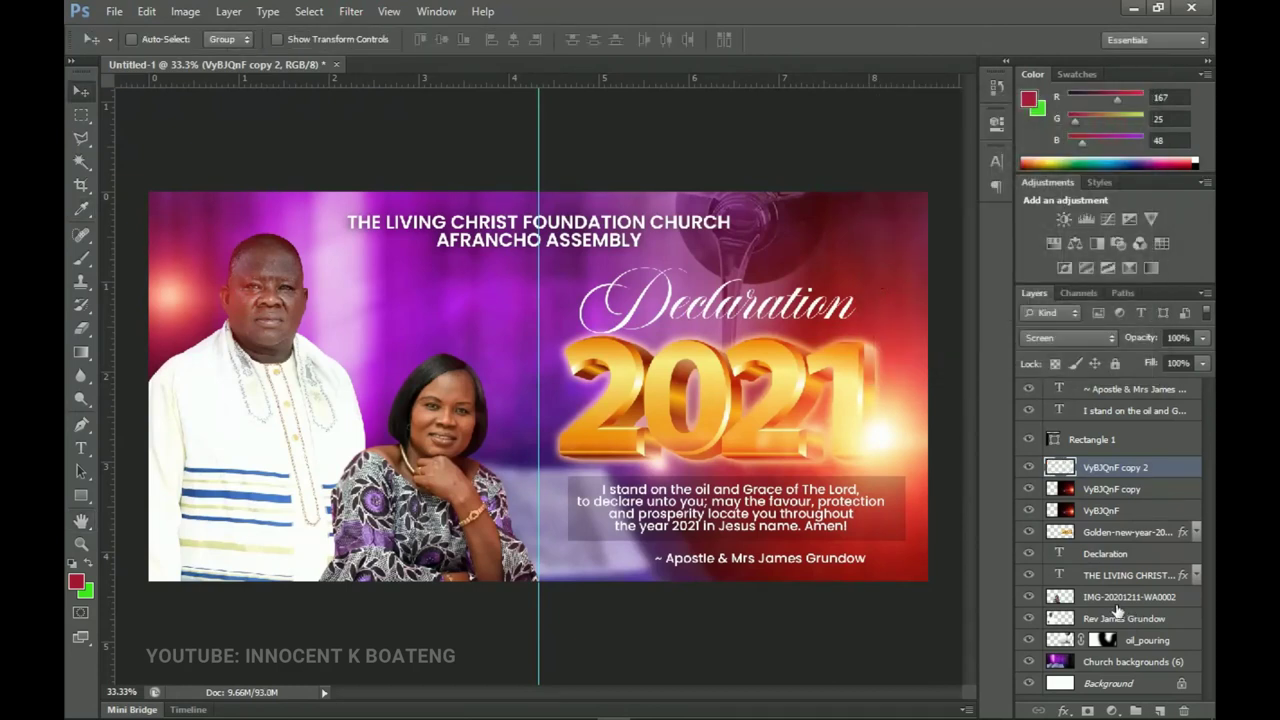
click(1107, 665)
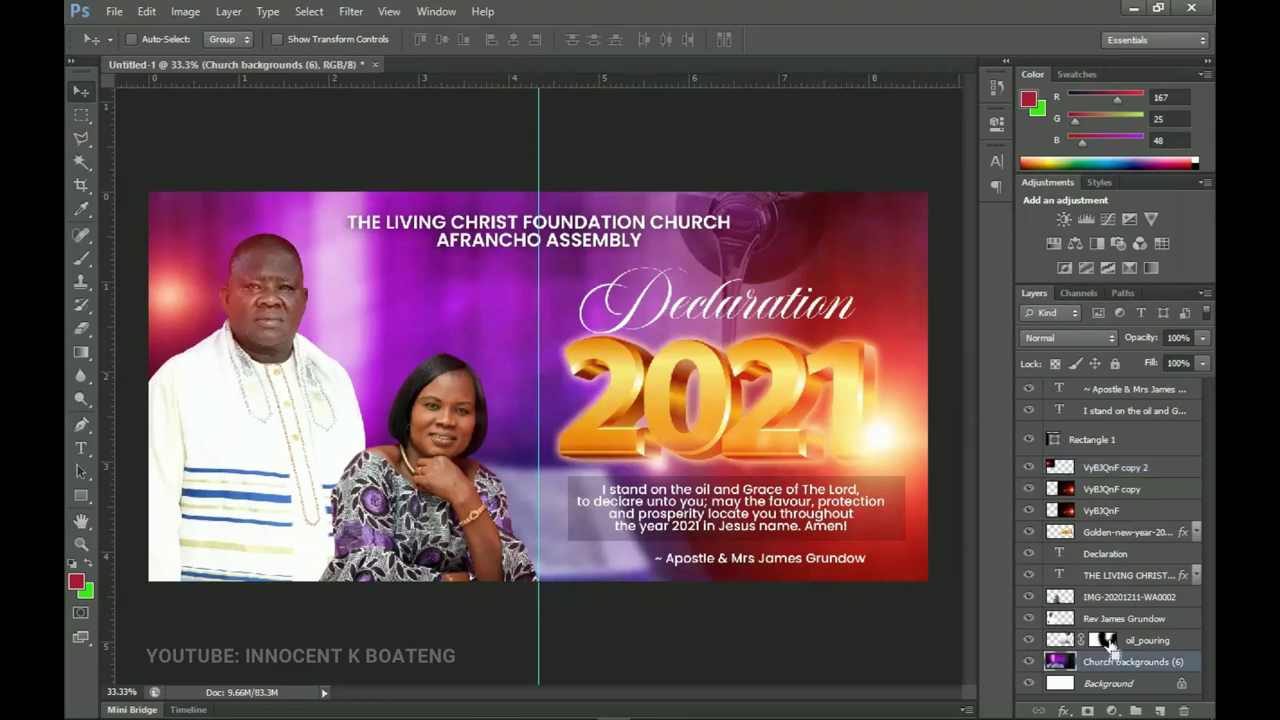
Step: Darken the Church backgrounds (6) layer with Levels black input 36
key(ctrl+l)
drag(909, 371, 942, 375)
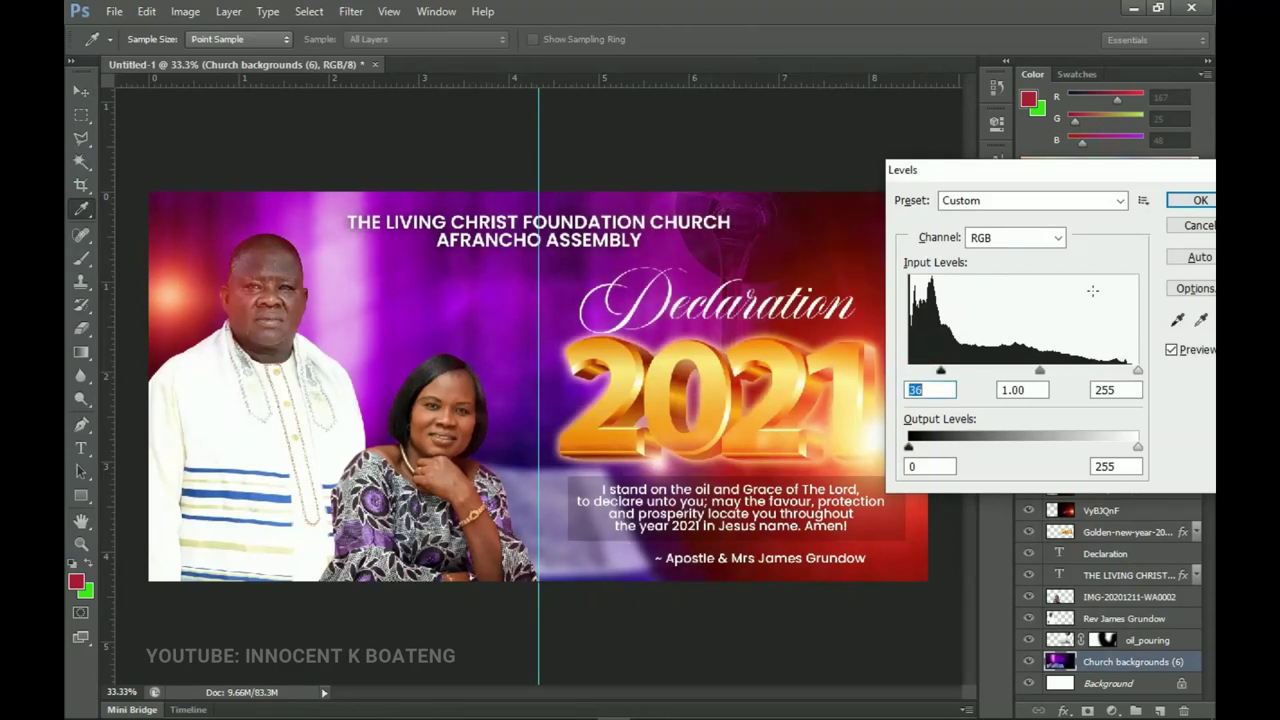
click(1200, 200)
key(z)
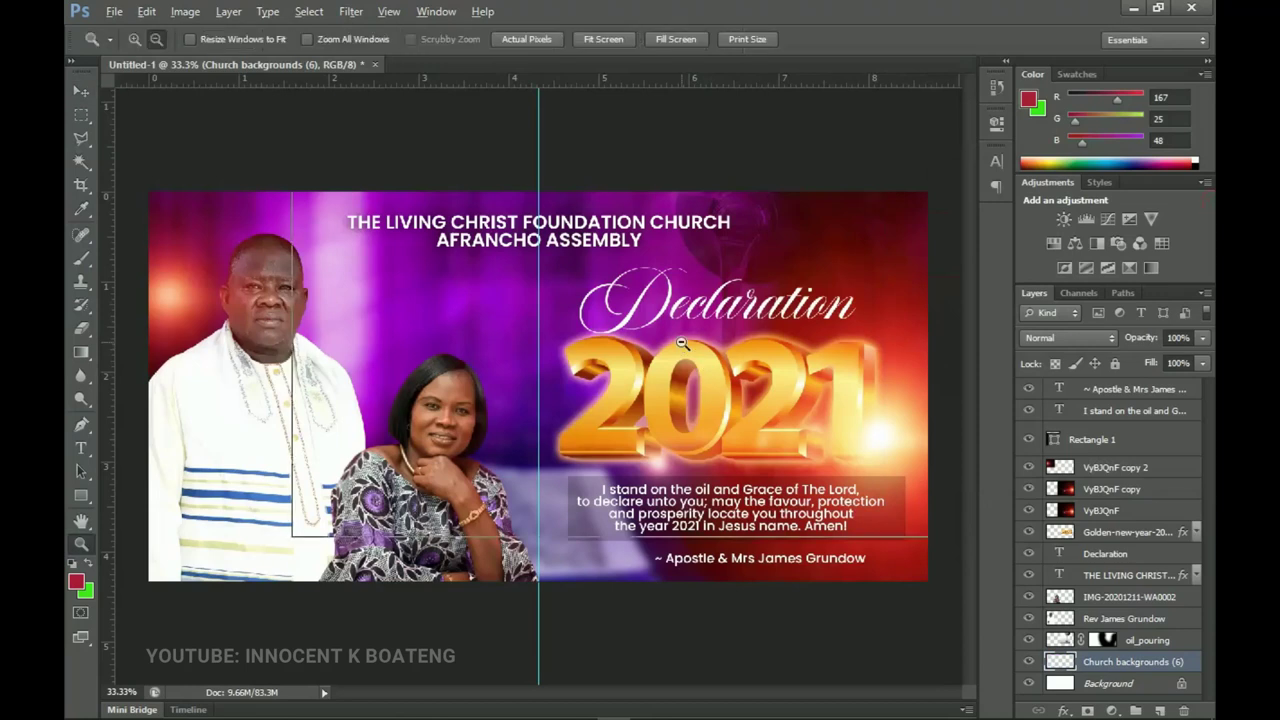
alt+click(699, 376)
key(v)
key(ctrl+plus)
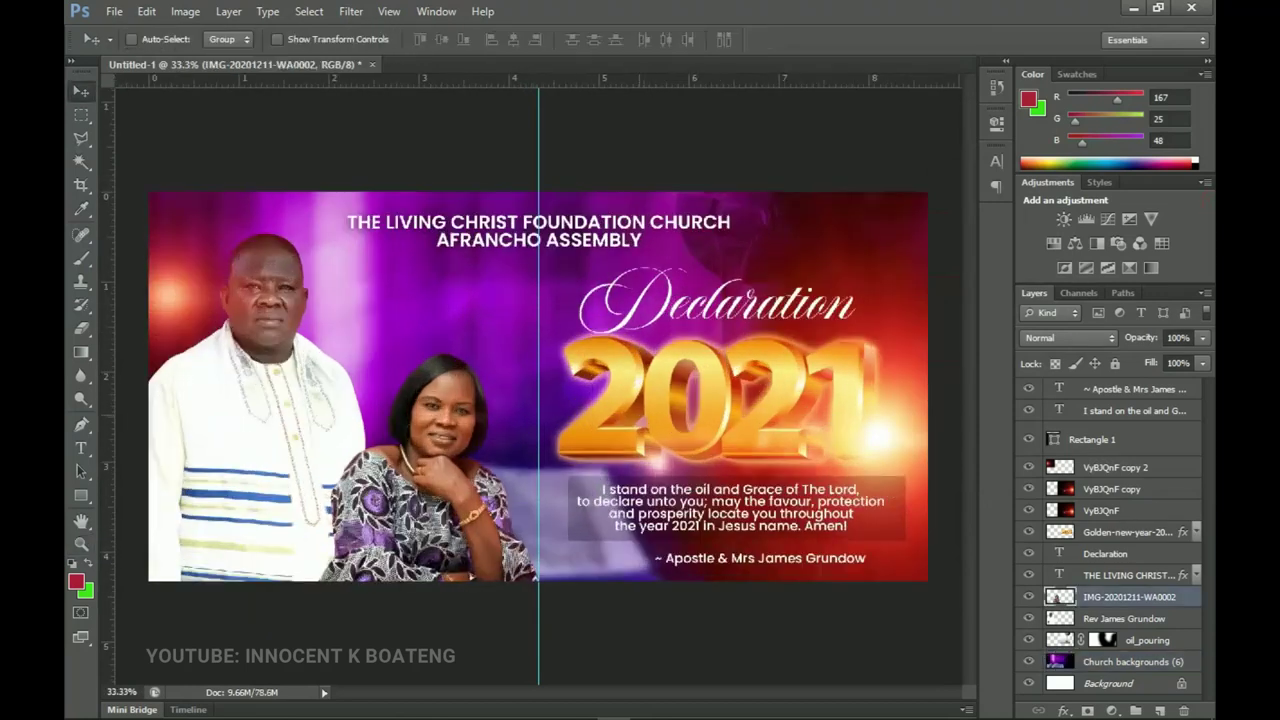
Step: View the church logo in the 2021 Sticker Resources folder and return to the flyer
click(181, 707)
click(453, 281)
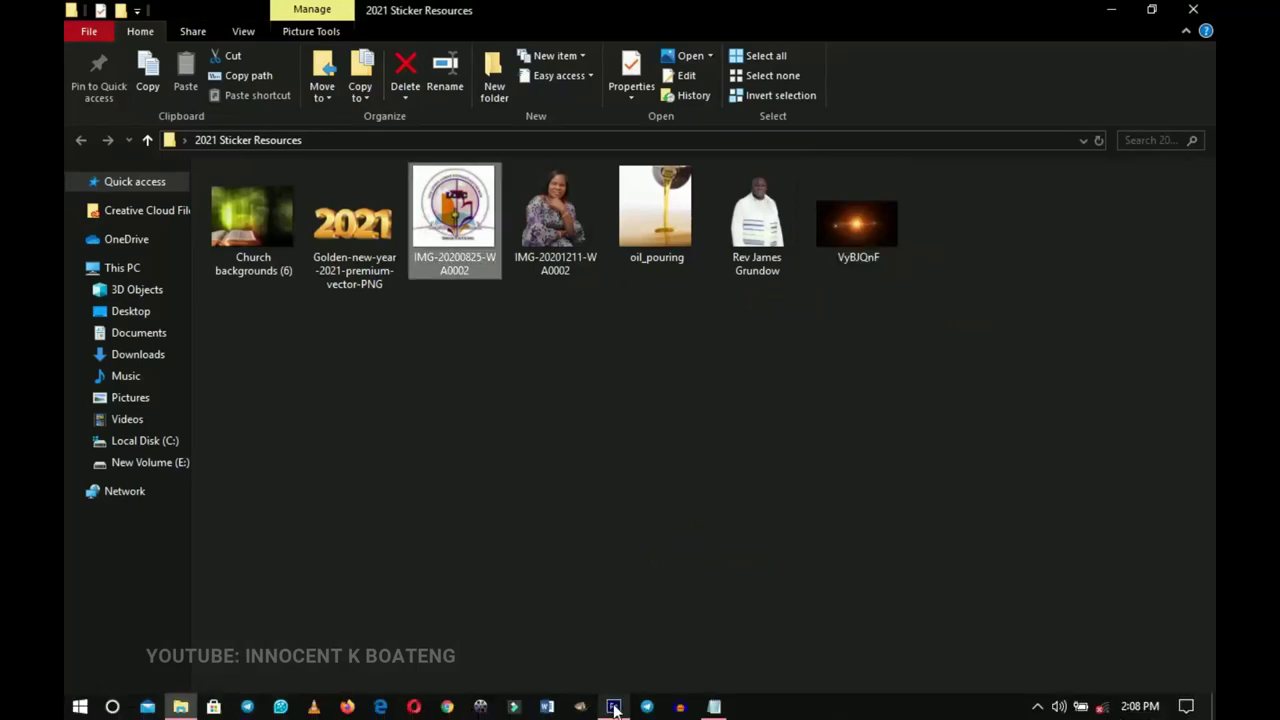
click(613, 707)
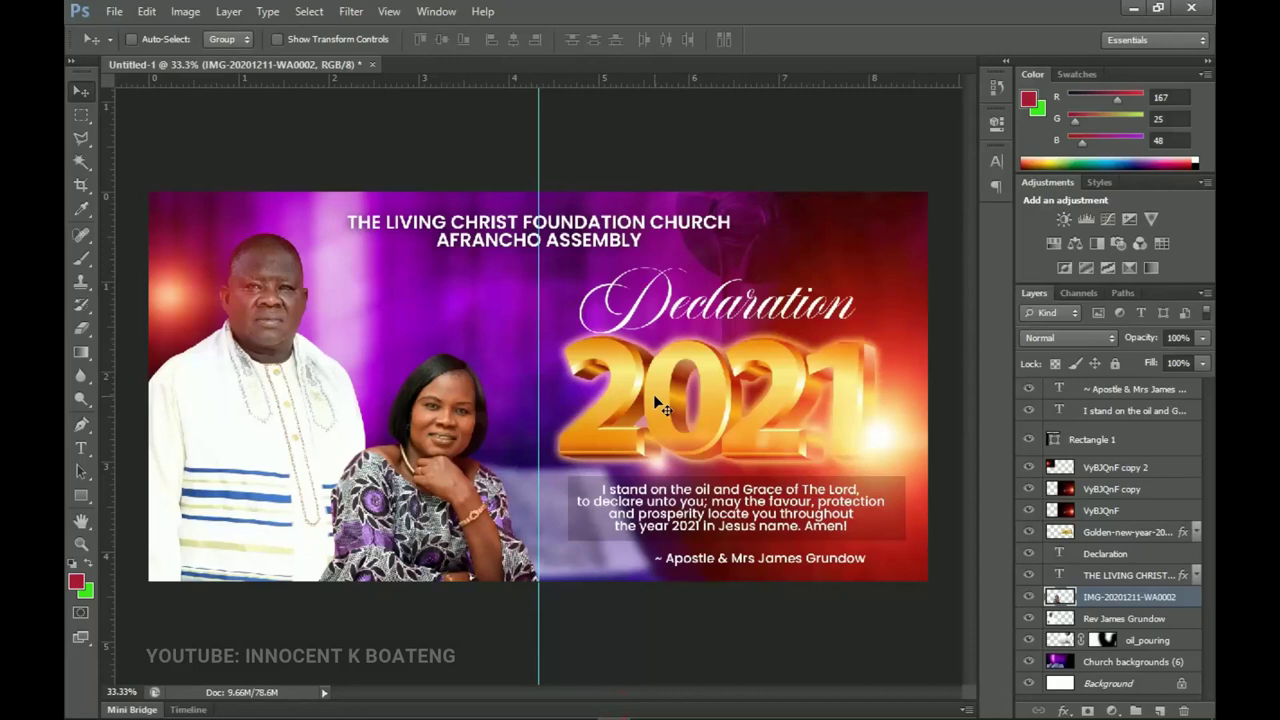
Step: Hide the guides and set the Rectangle 1 quote box to 30% opacity
key(ctrl+semicolon)
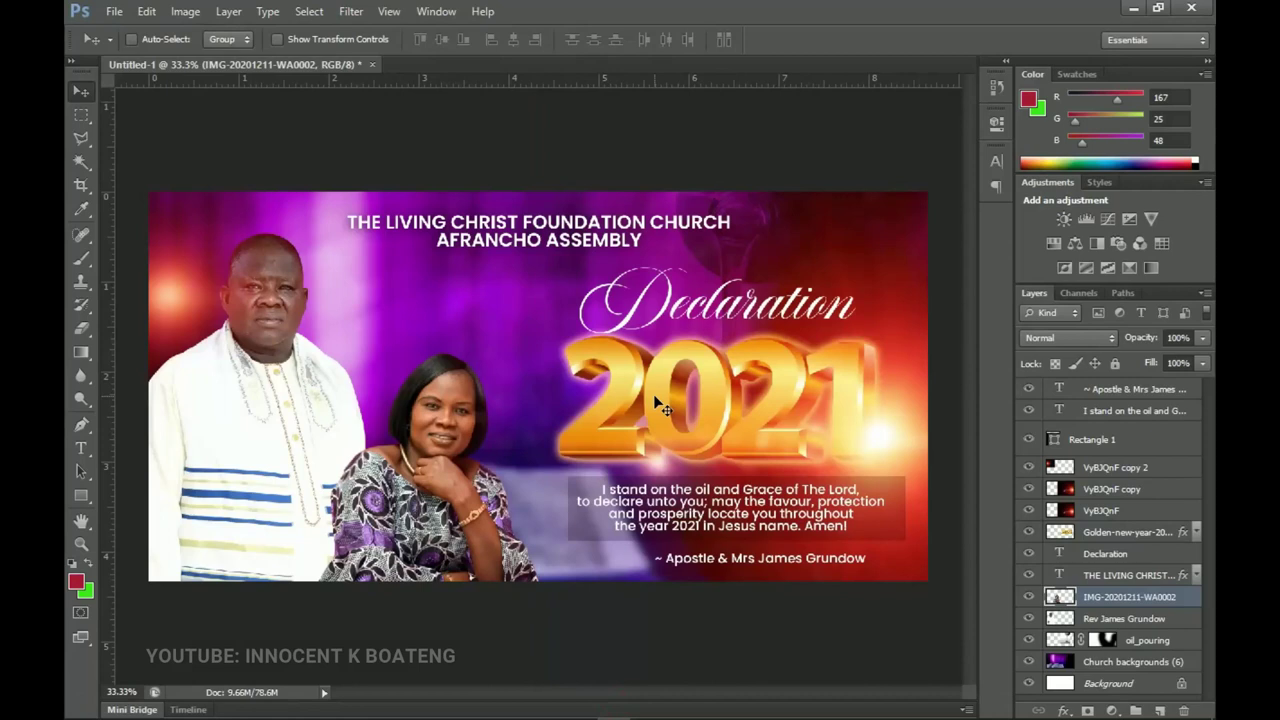
click(1087, 443)
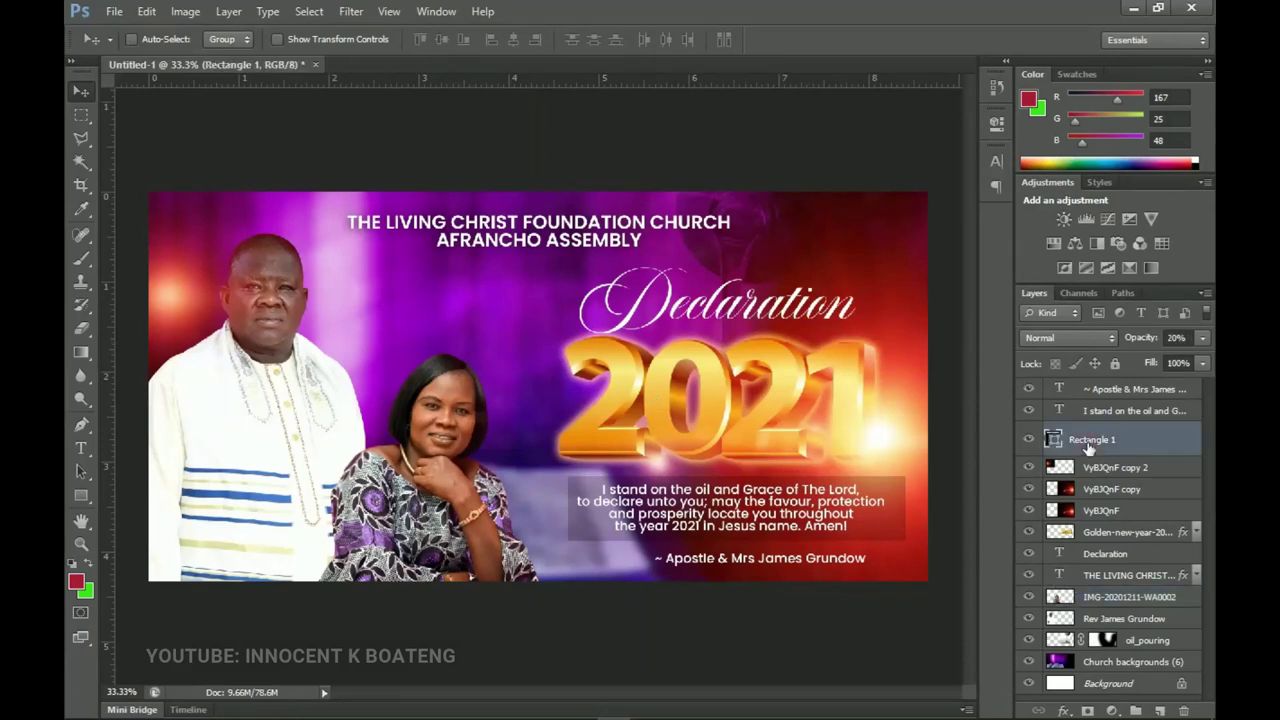
key(3)
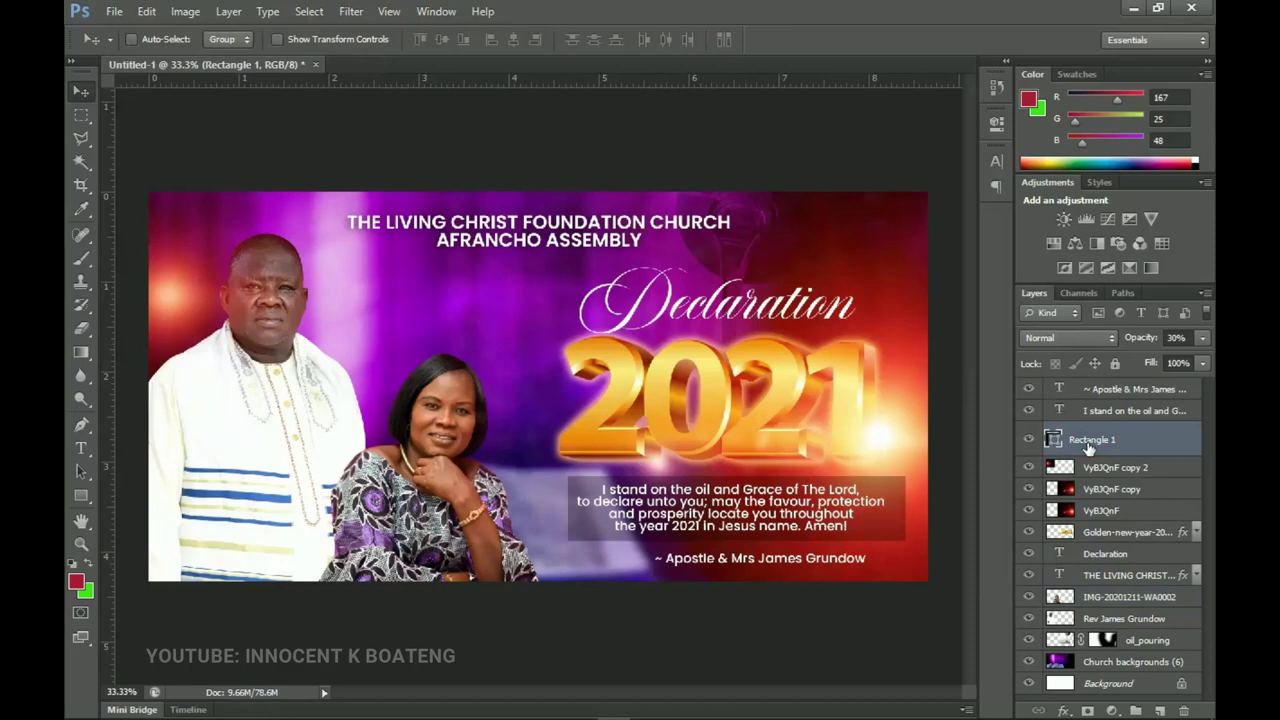
key(4)
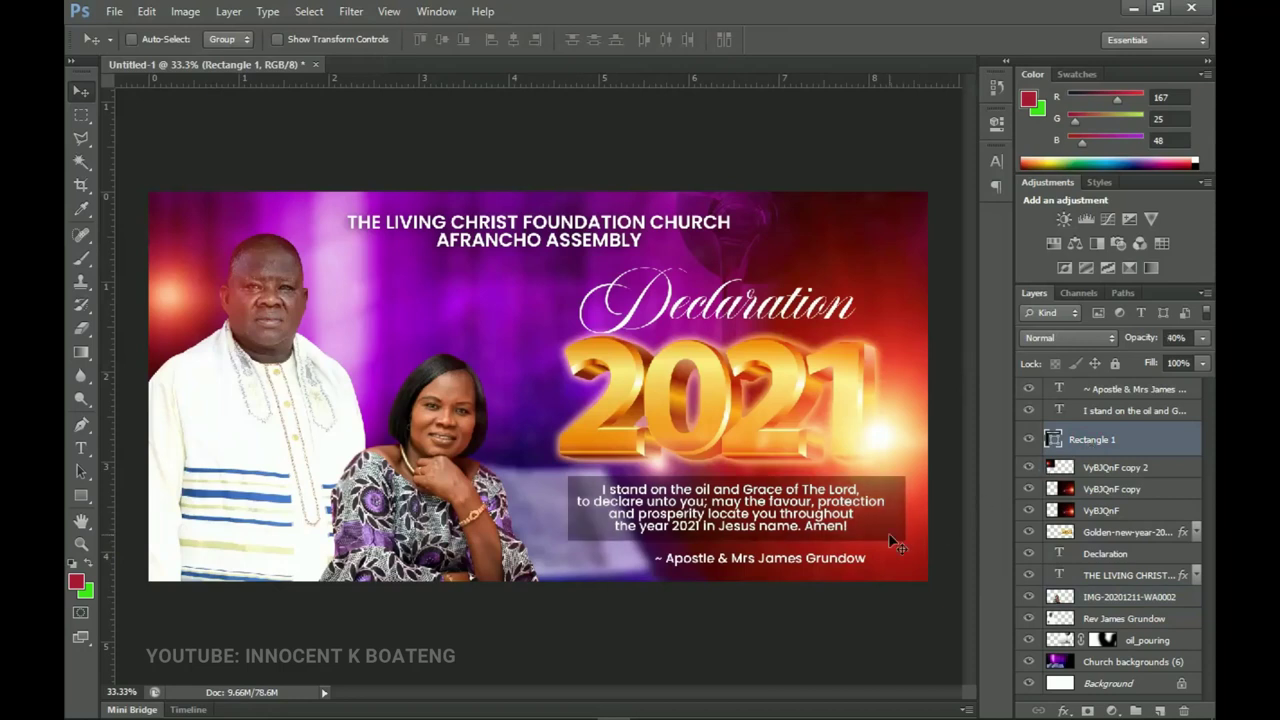
key(3)
key(z)
click(797, 317)
drag(730, 384, 690, 336)
key(v)
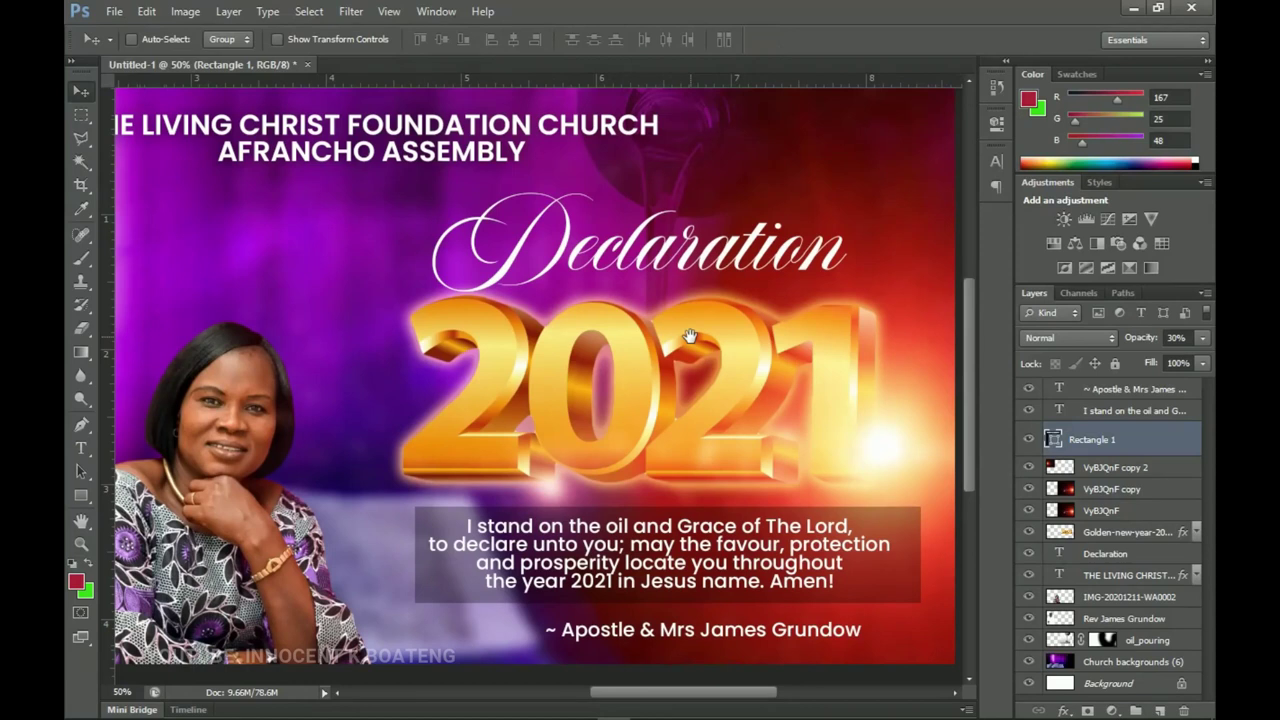
key(ctrl+minus)
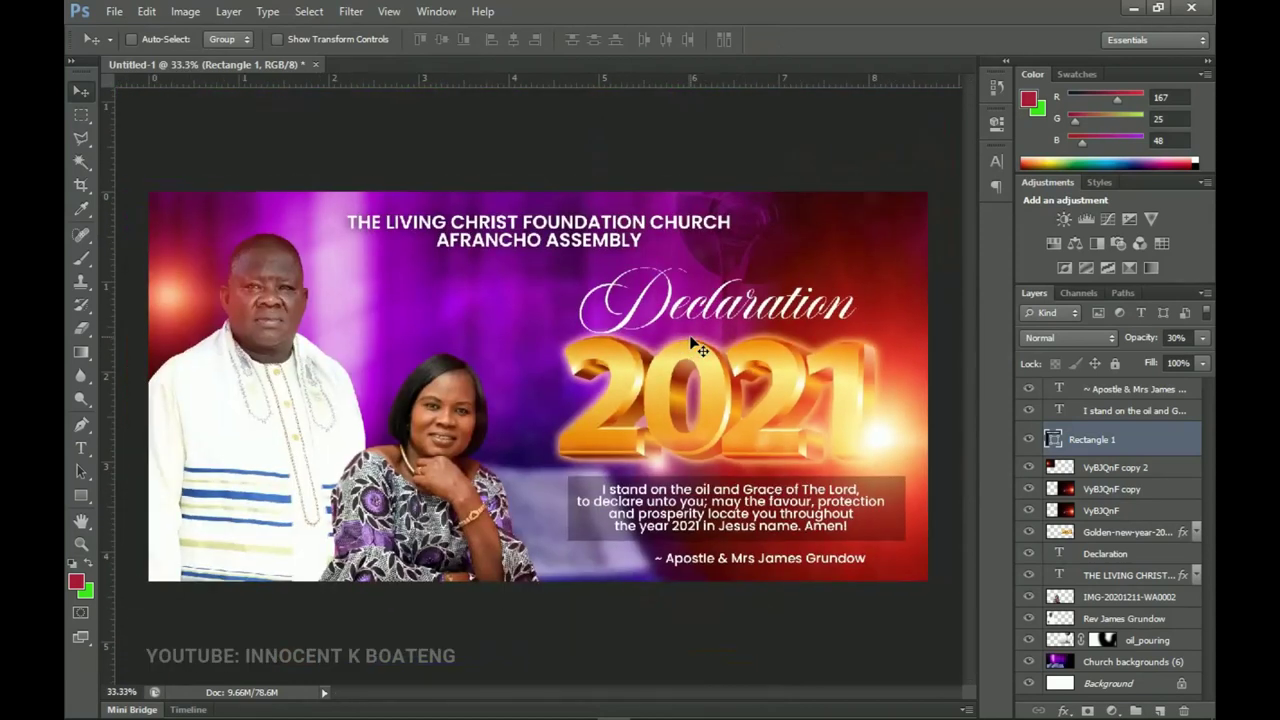